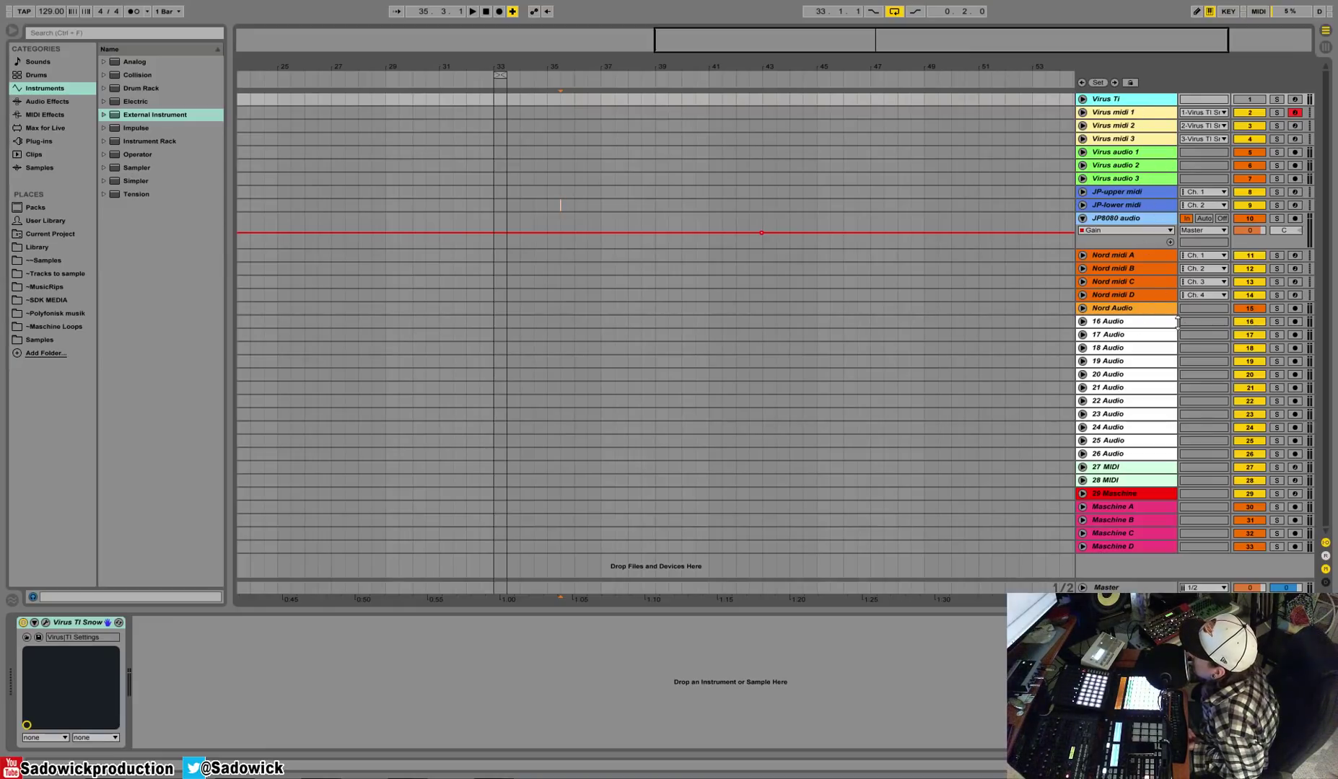
Step: Inspect the devices on the 17 Audio, 27 MIDI, 28 MIDI, Maschine and Maschine A tracks
click(1128, 334)
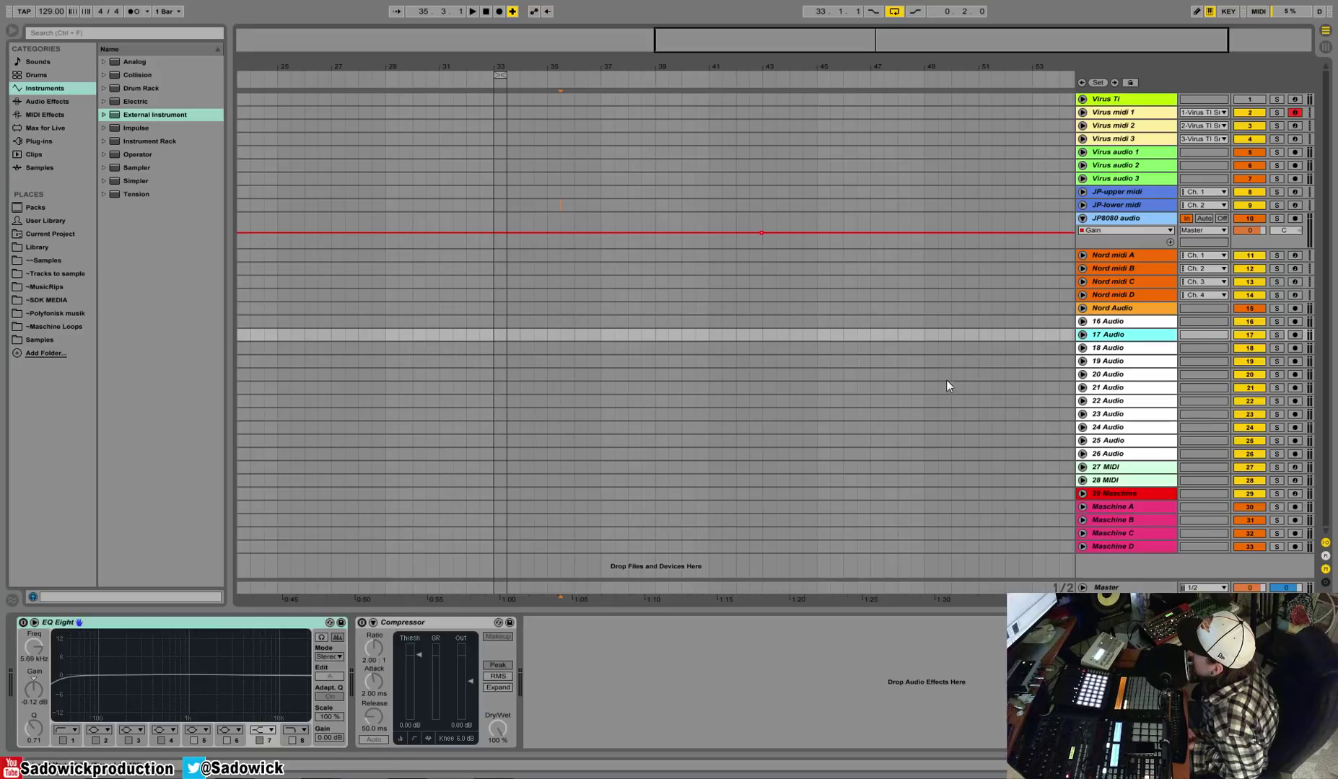
click(1134, 466)
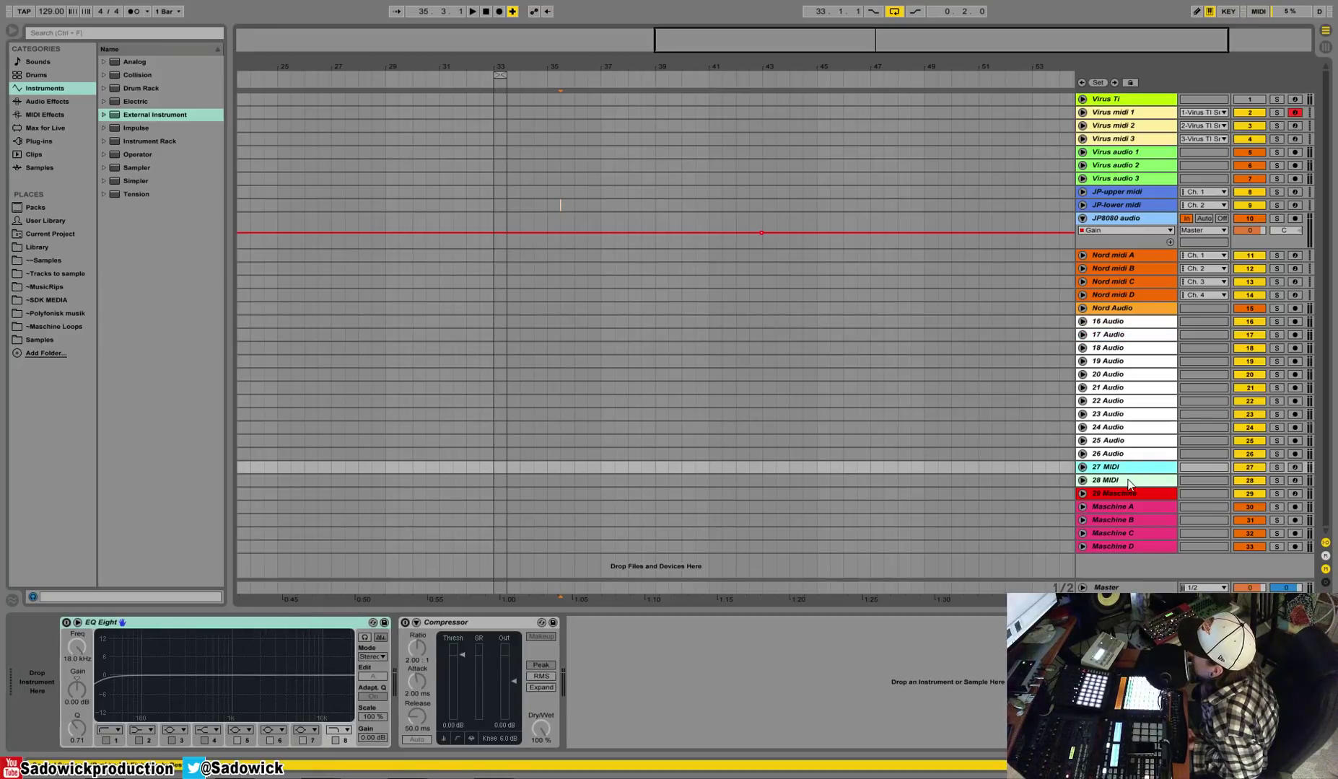
click(1129, 482)
click(1130, 495)
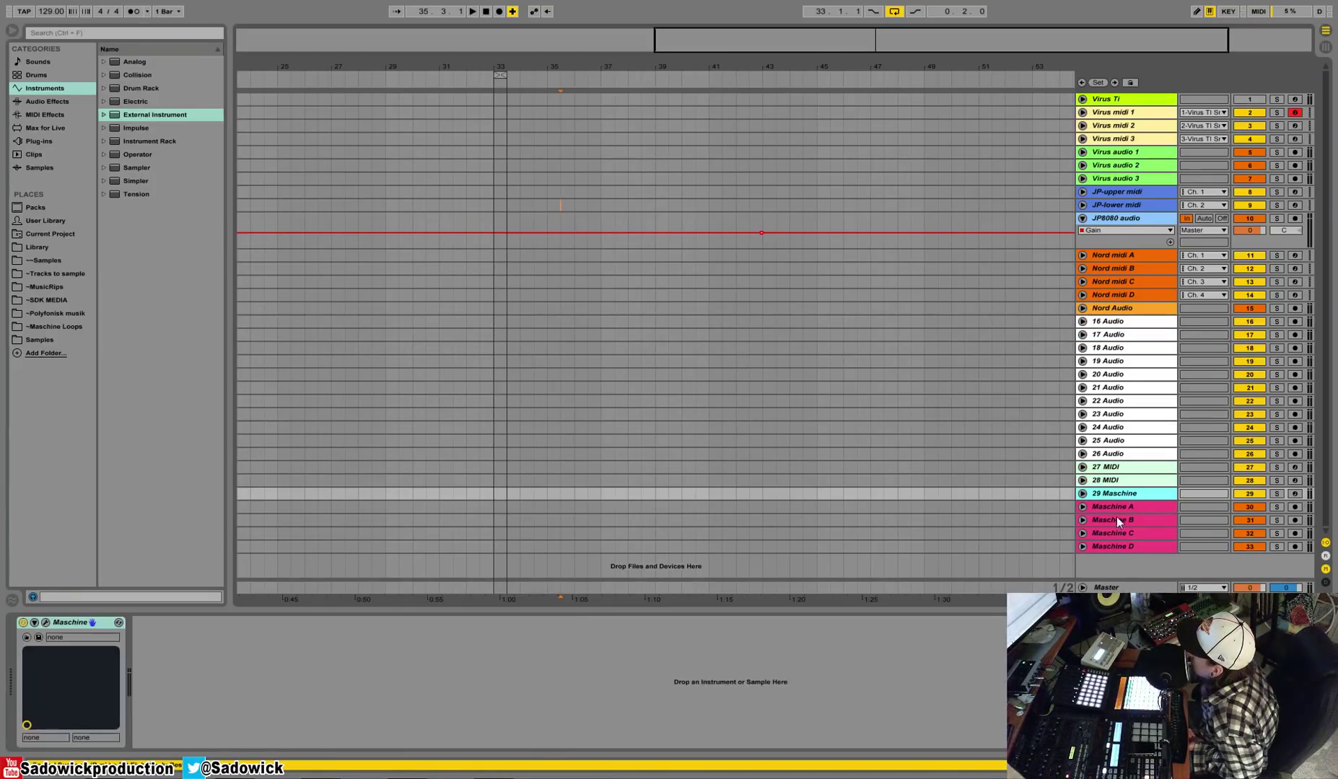
click(1118, 509)
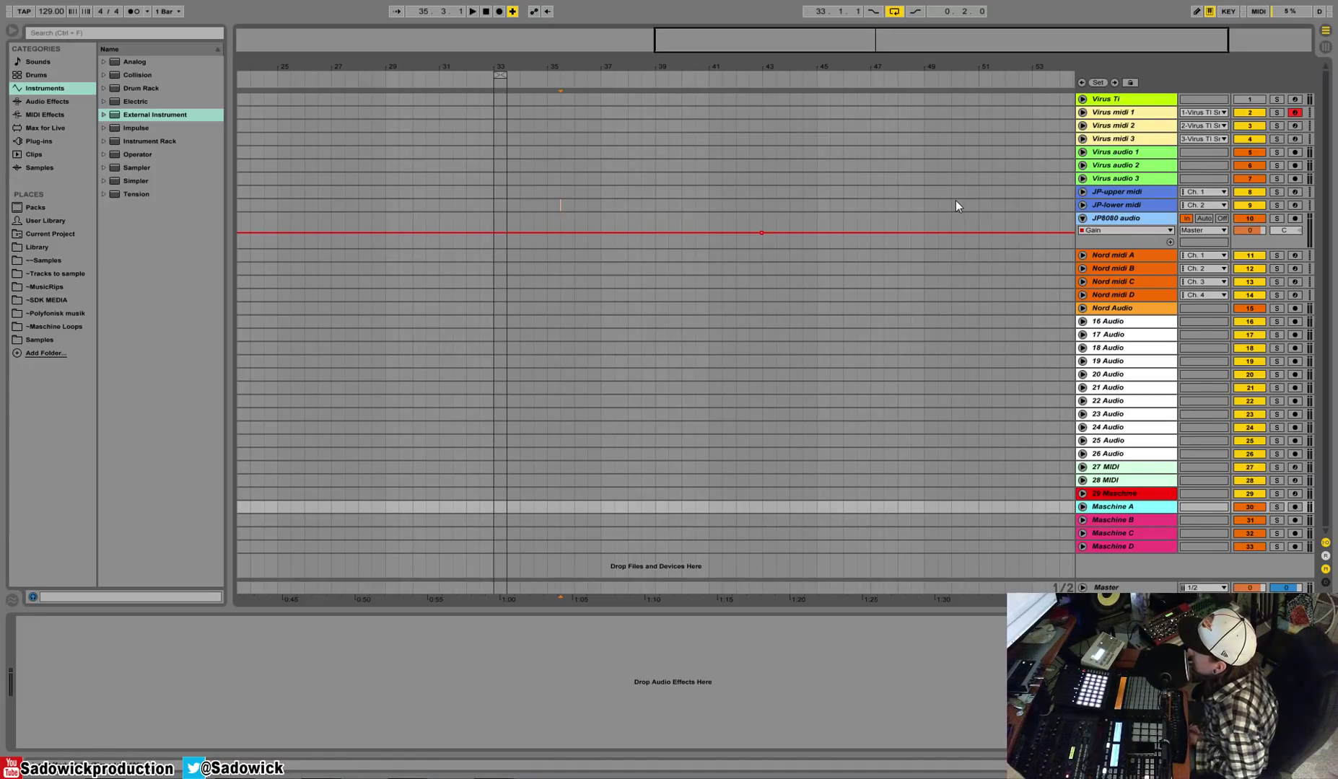
click(1144, 100)
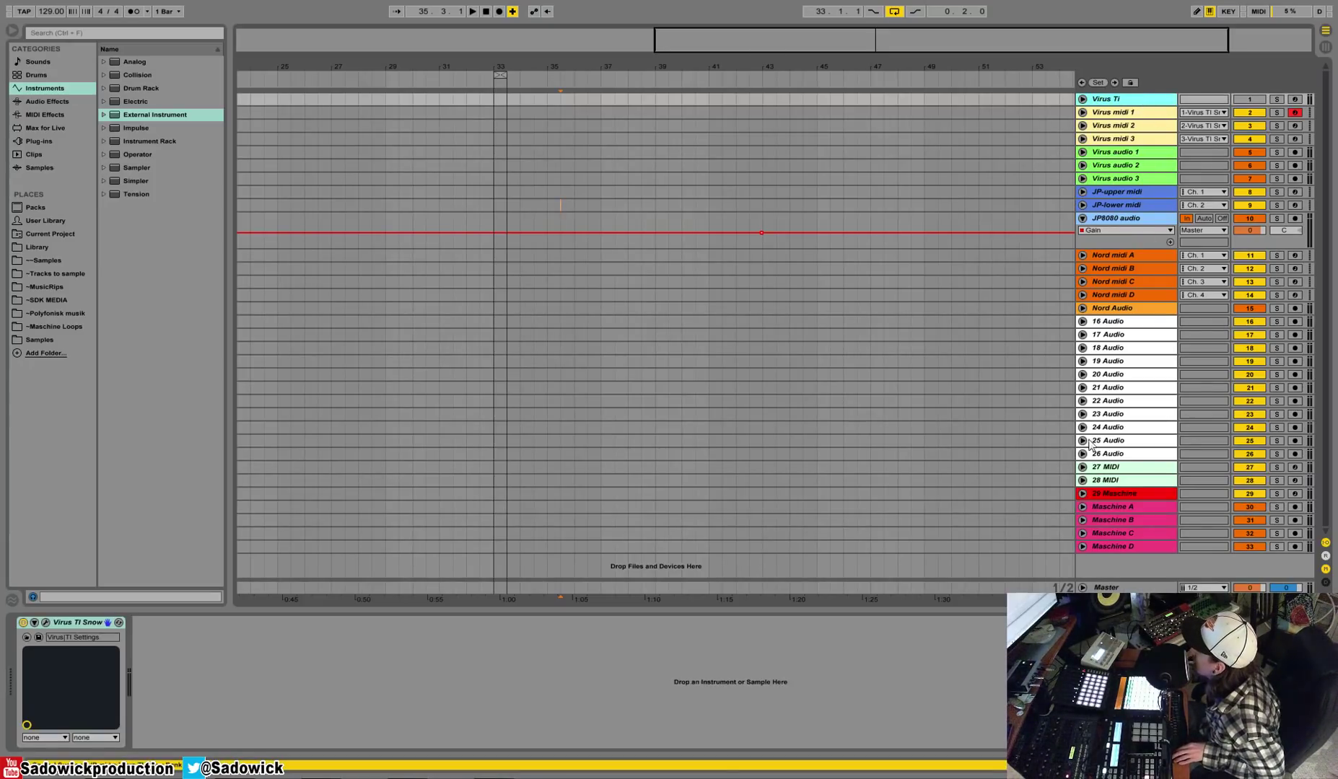
shift+click(1113, 546)
right_click(1114, 546)
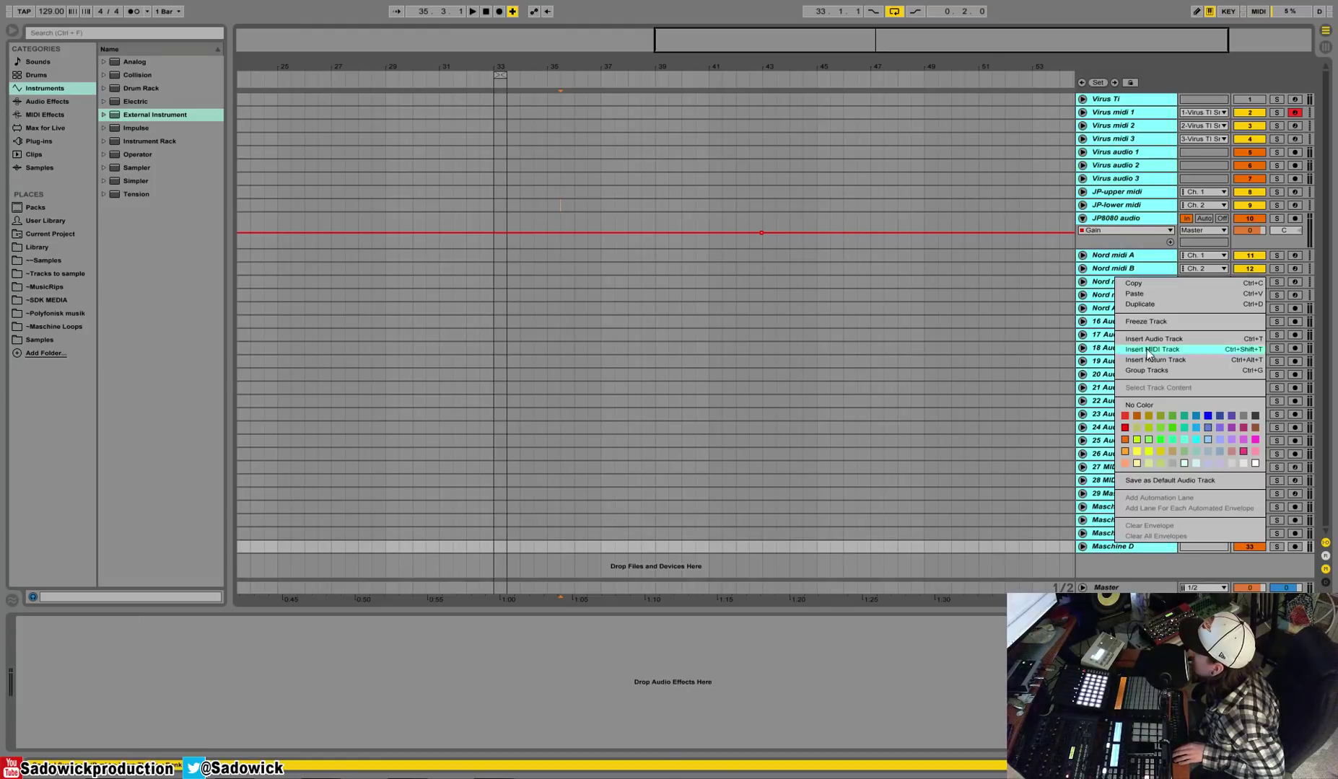
key(Escape)
Step: Delete the existing tracks from Virus TI downward, leaving only a single MIDI track in the set
click(1112, 101)
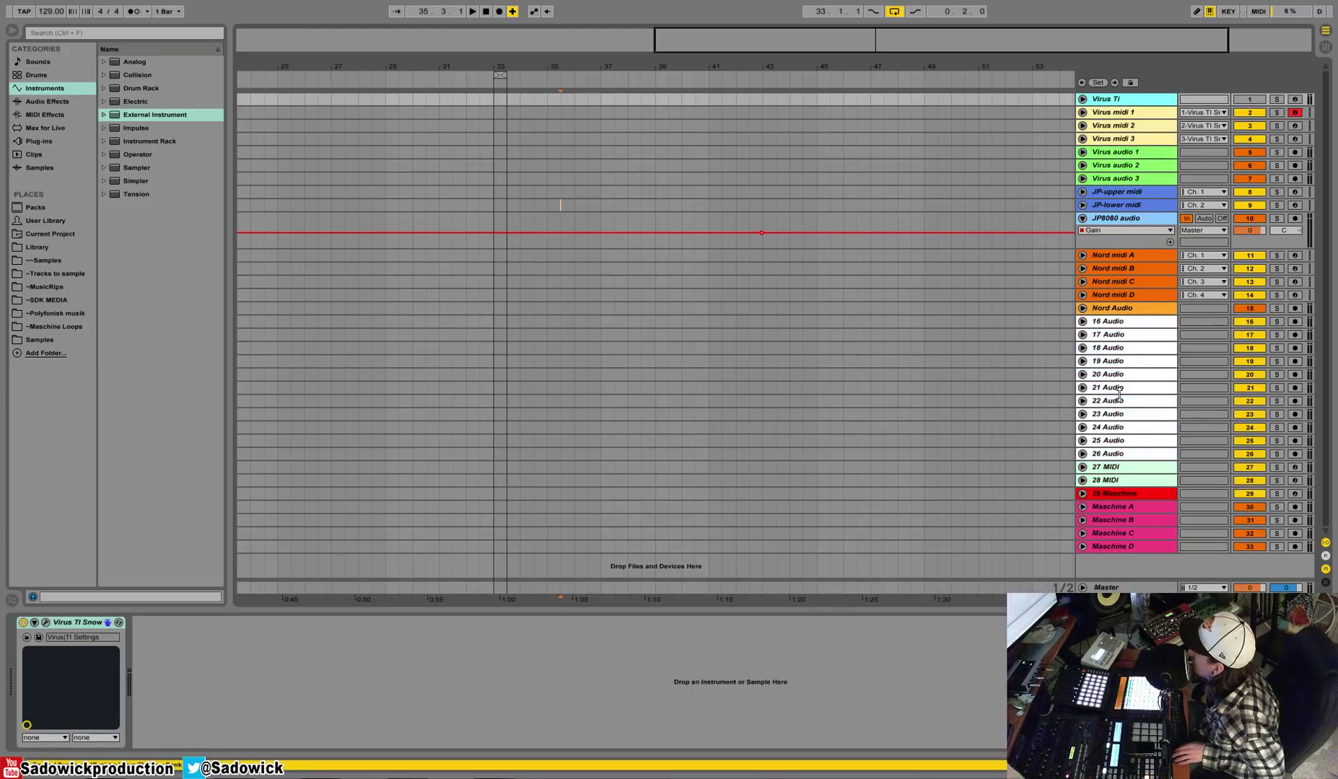
shift+click(1120, 453)
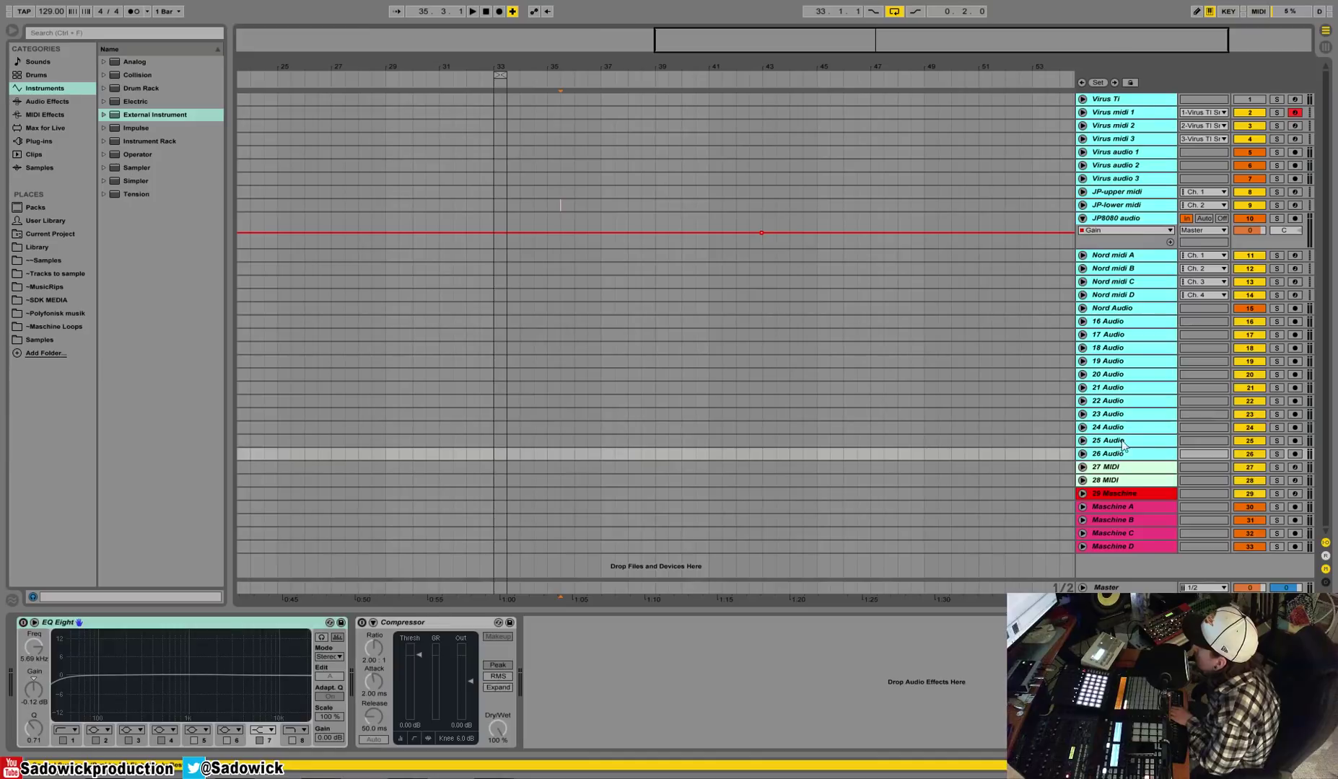
key(Delete)
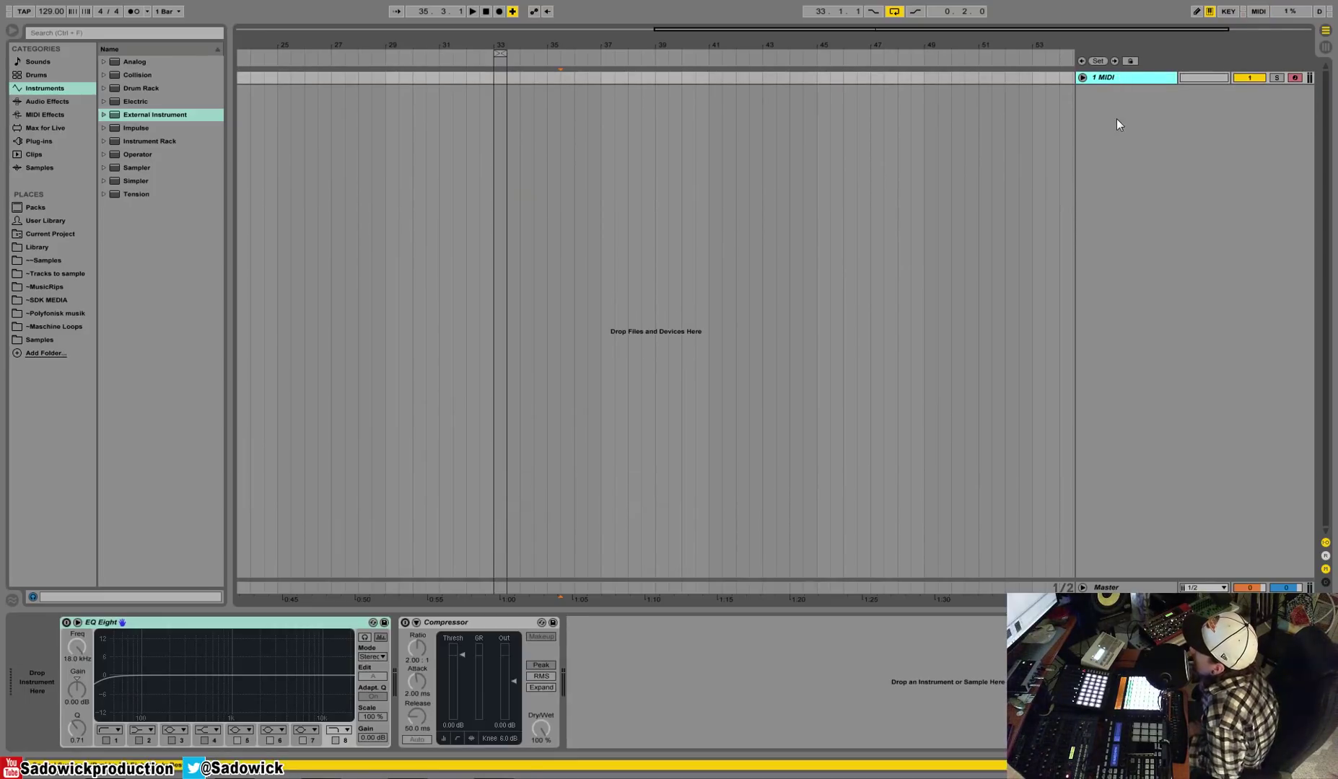
Step: Remove the EQ Eight and Compressor devices from the remaining MIDI track
right_click(1117, 118)
click(248, 620)
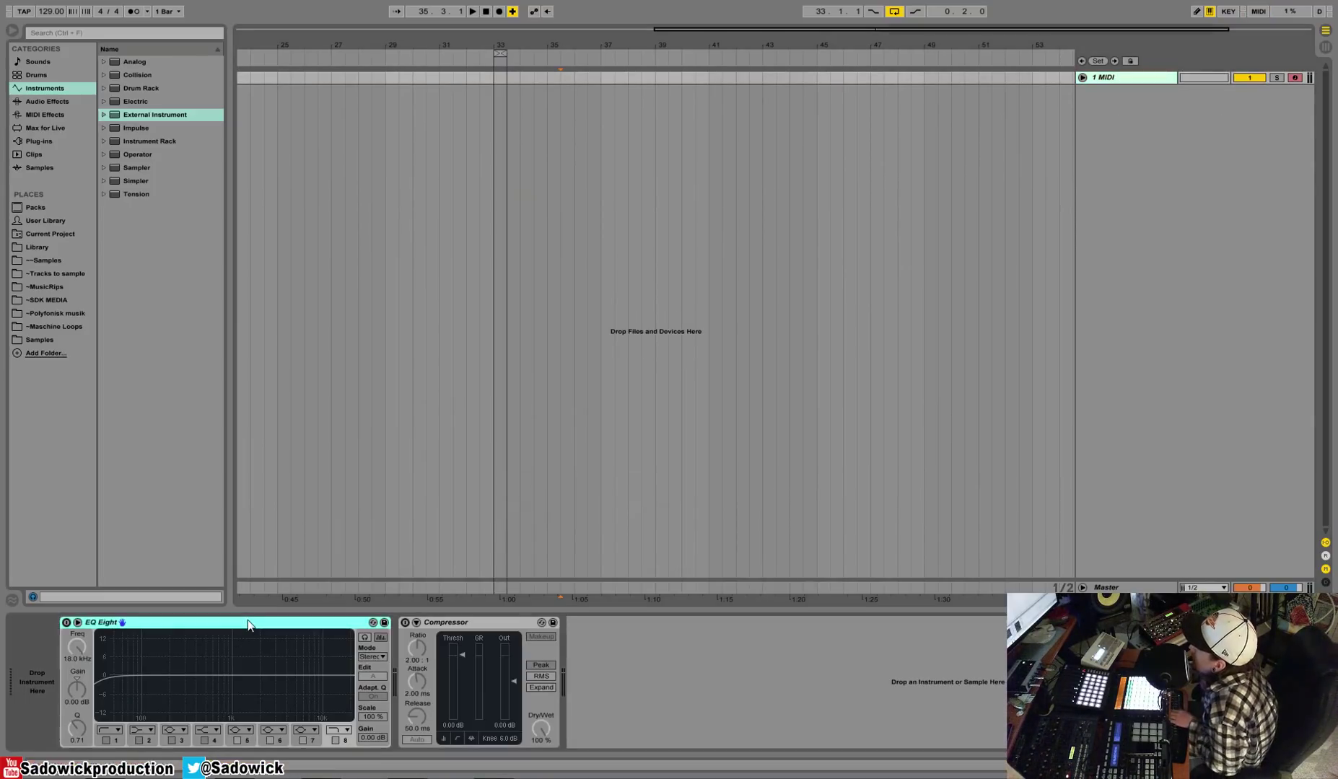
key(Delete)
key(Delete)
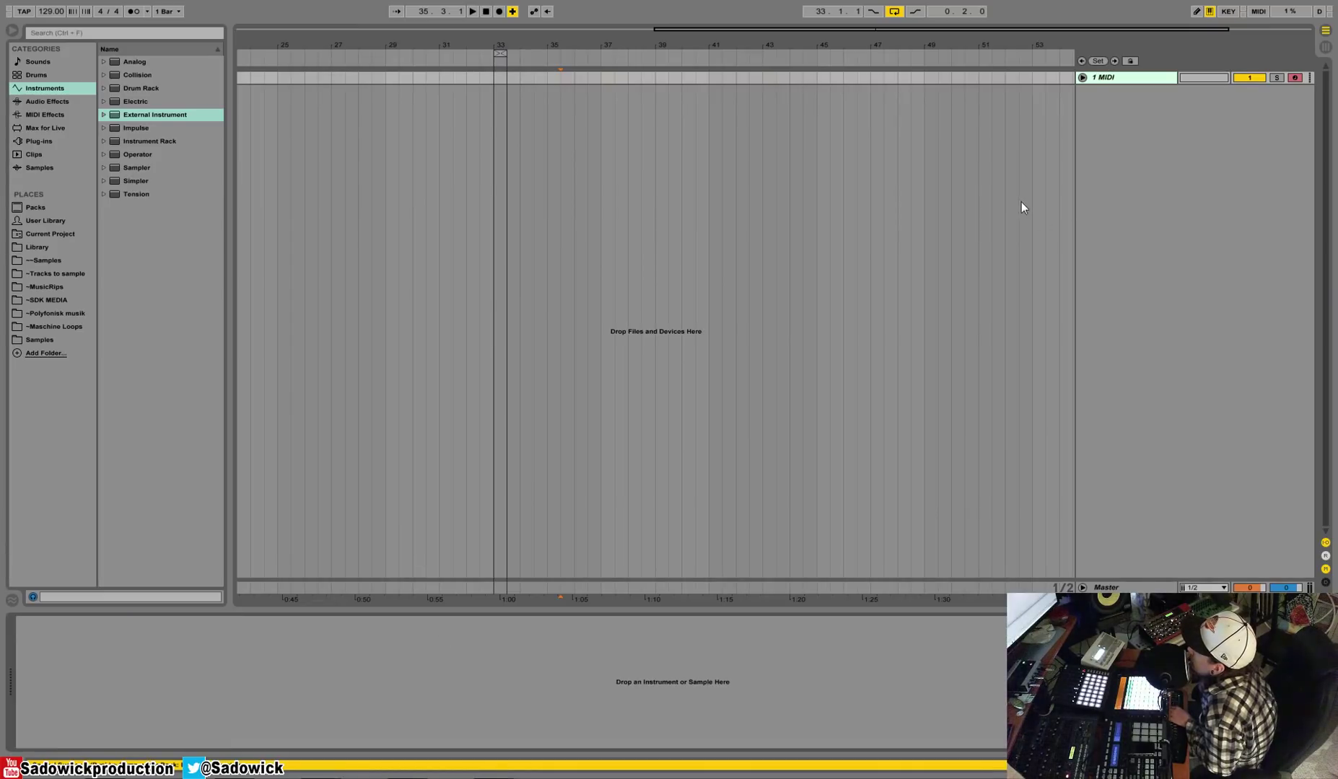
Step: Insert a new audio track below the MIDI track and reduce its height
right_click(1119, 155)
click(1221, 161)
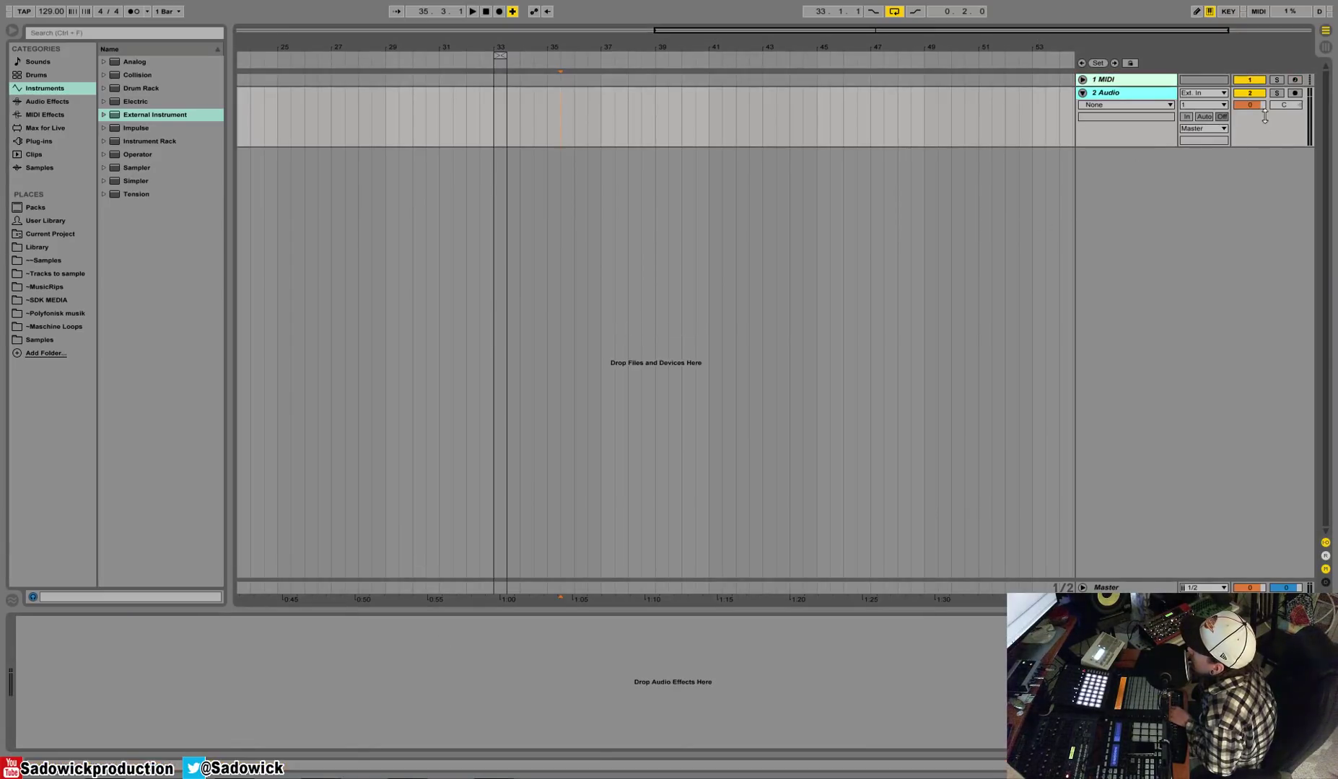
drag(1222, 146, 1222, 111)
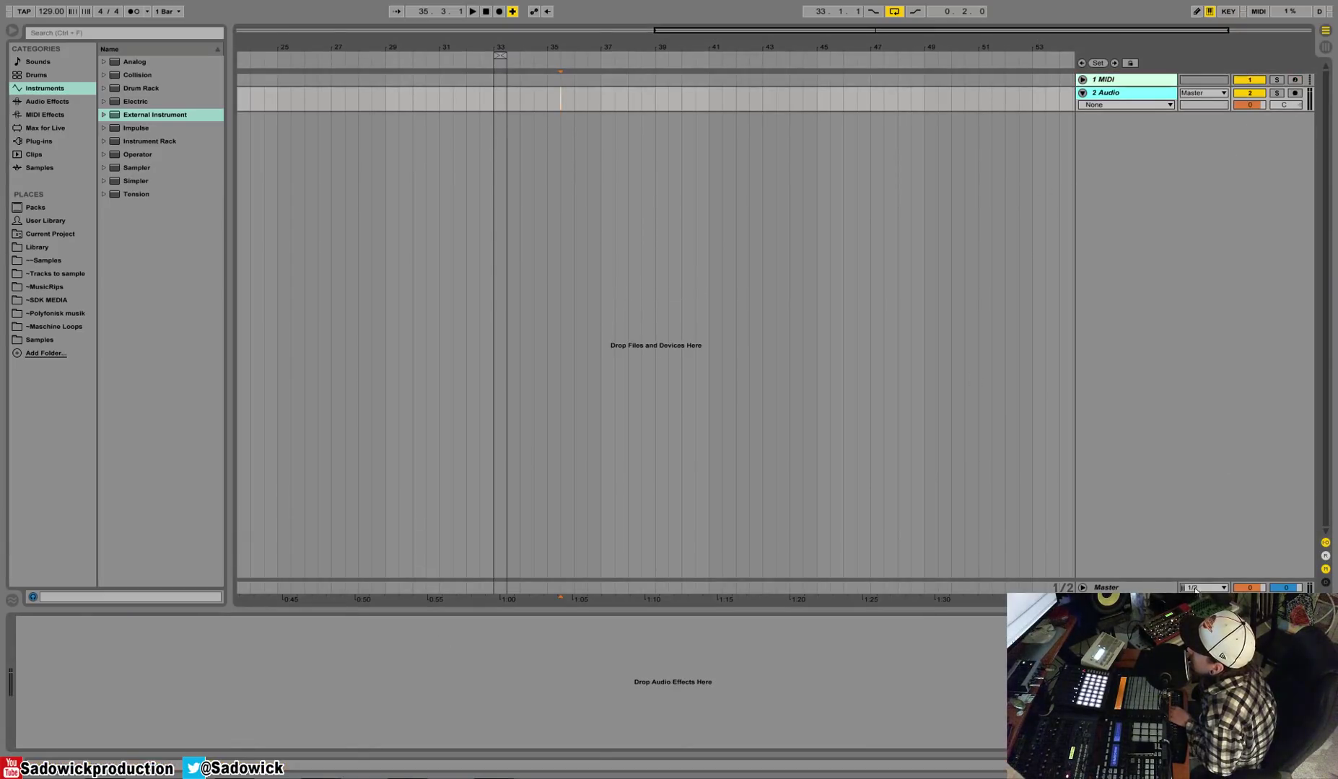
Step: Delete all effects from the Master track's device chain
key(Up)
double_click(137, 628)
key(Delete)
key(Delete)
key(Delete)
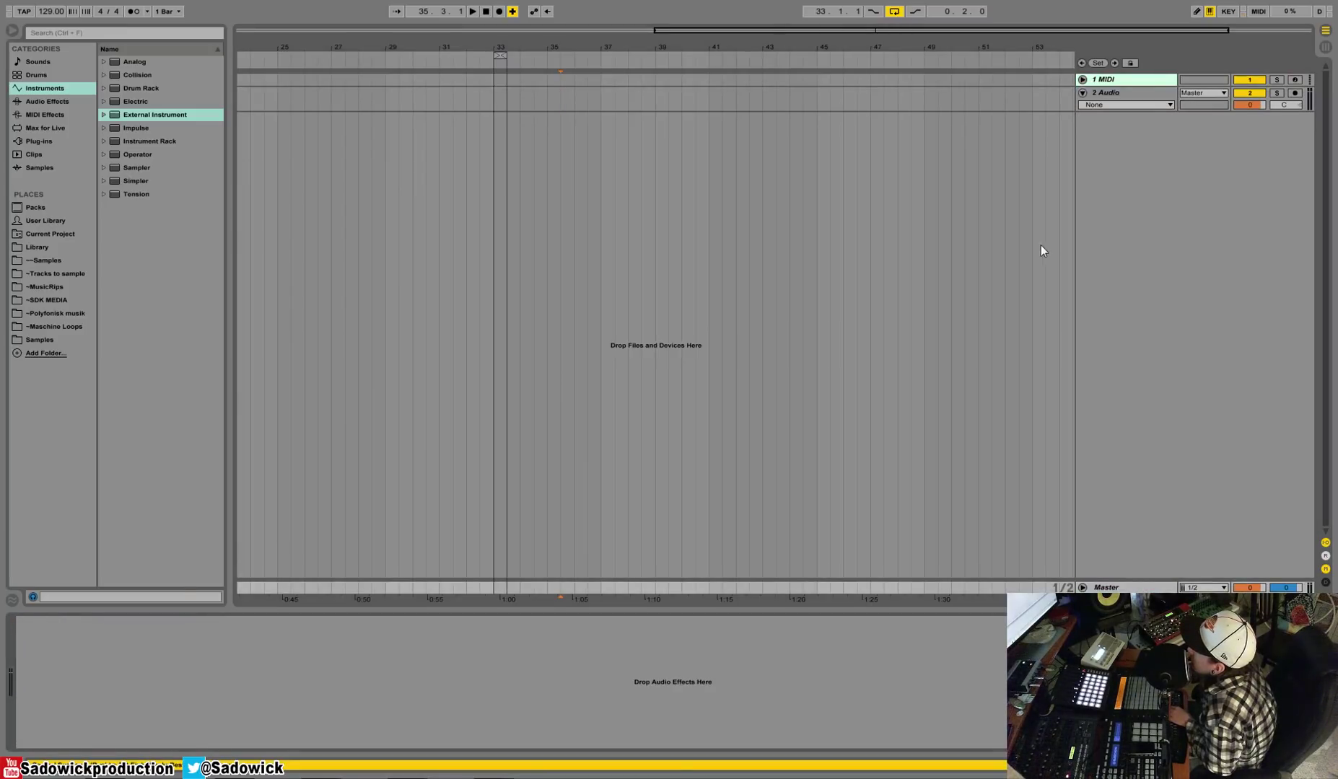
Step: Unfold the 1 MIDI track and assign a turquoise colour to the 2 Audio track
click(1115, 85)
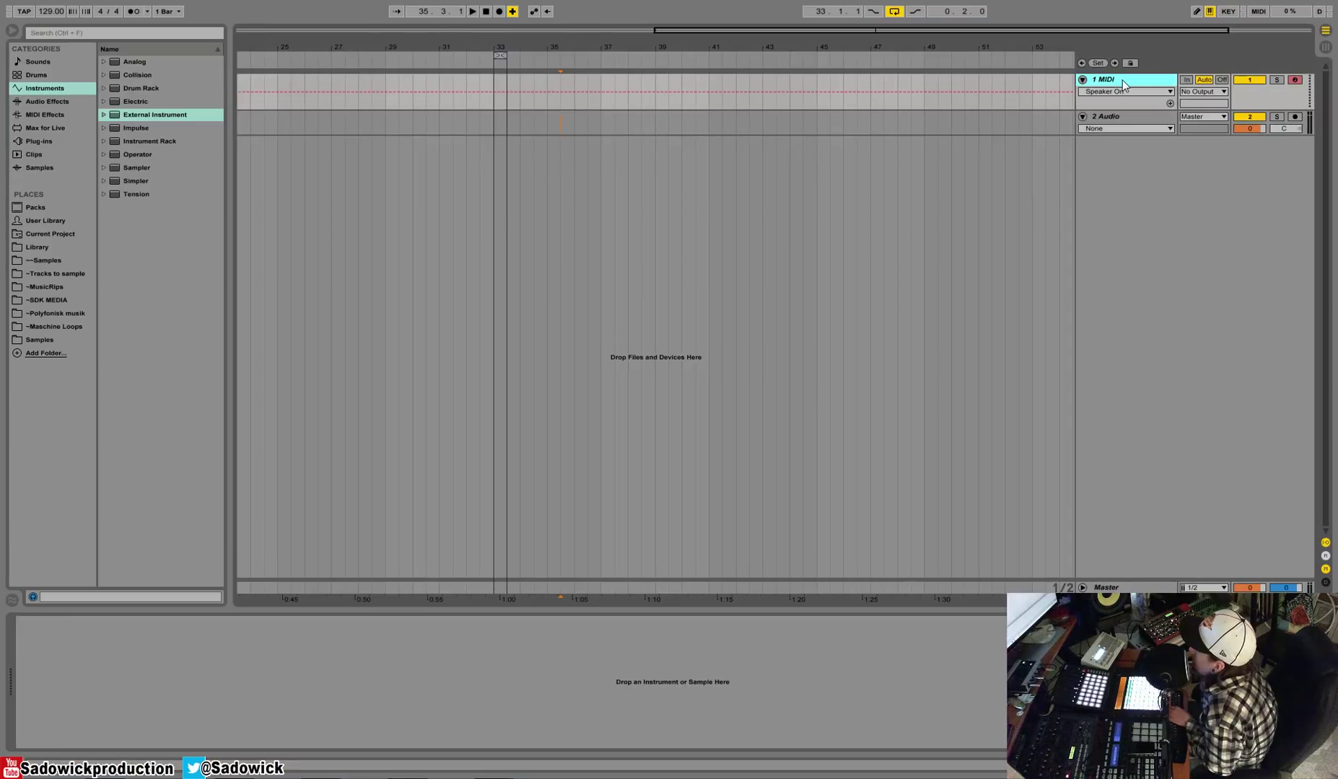
click(1115, 117)
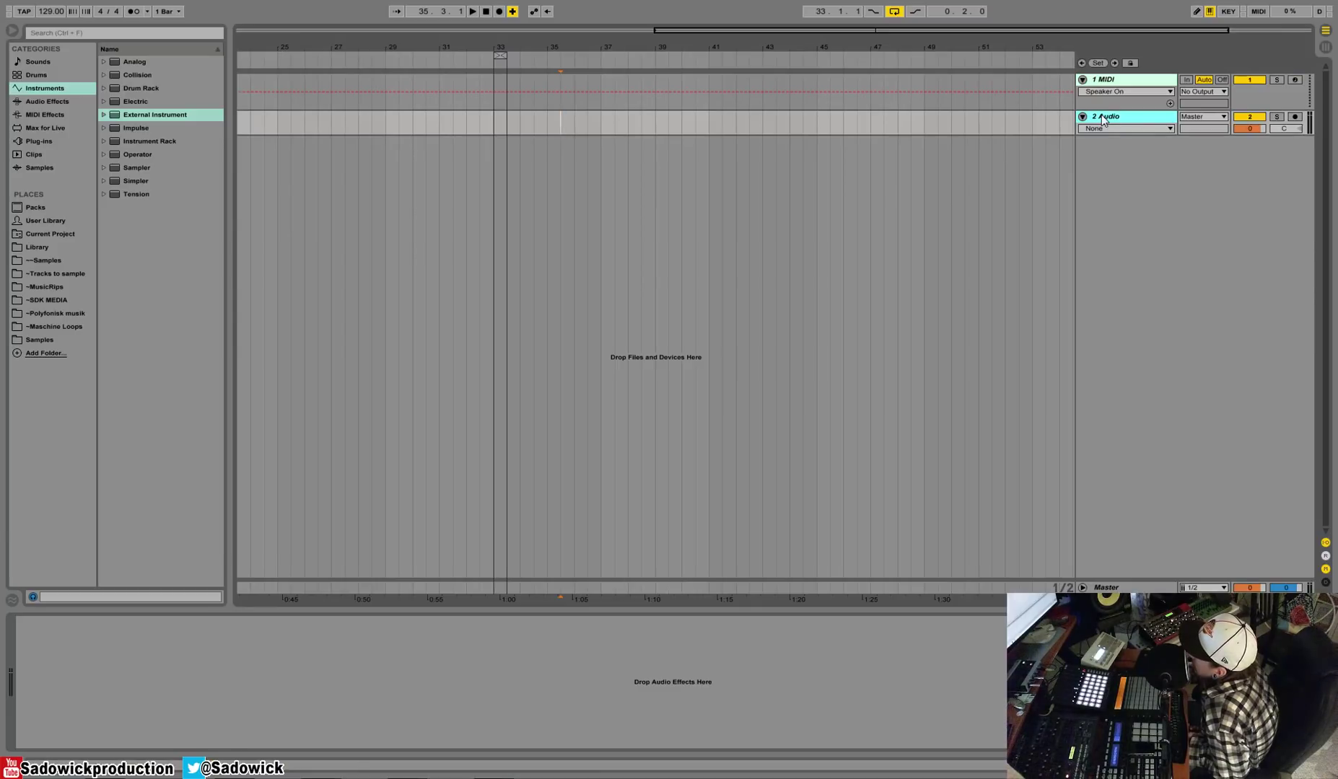
right_click(1102, 115)
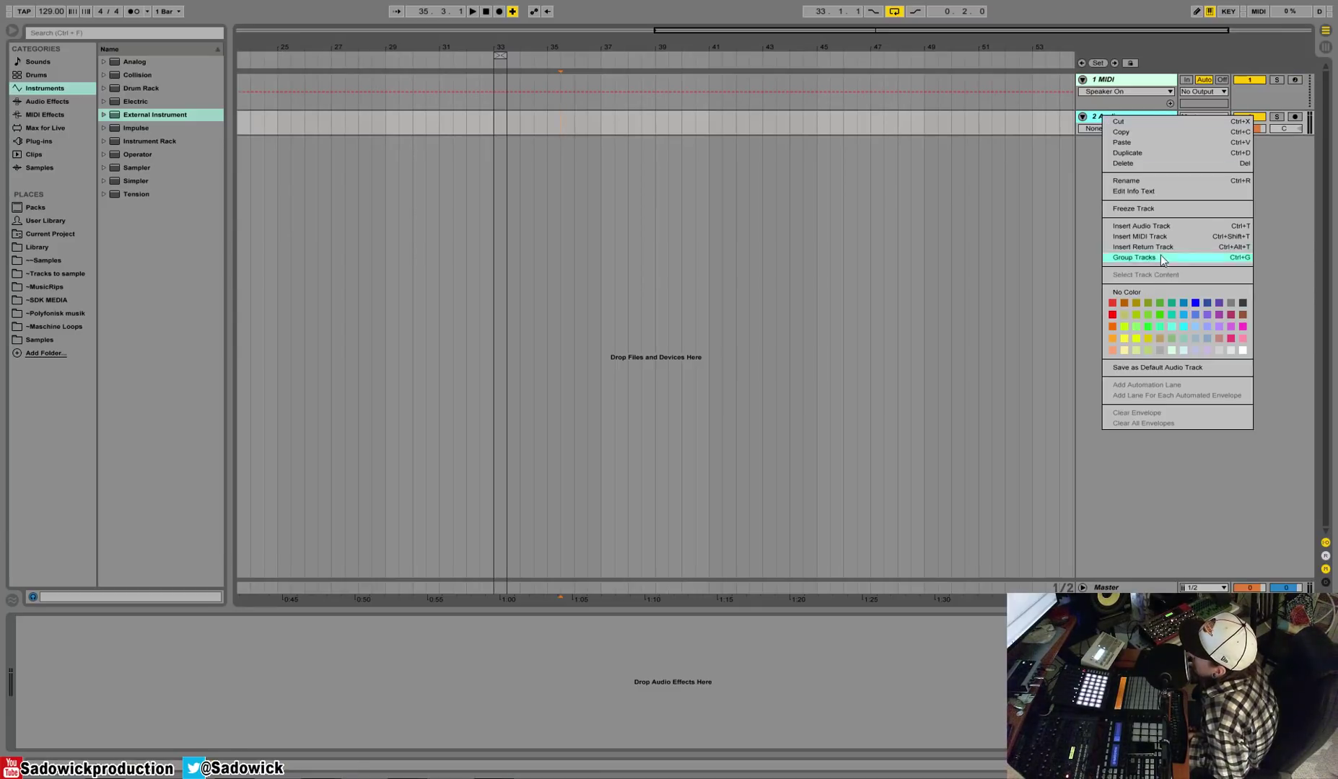
click(1178, 328)
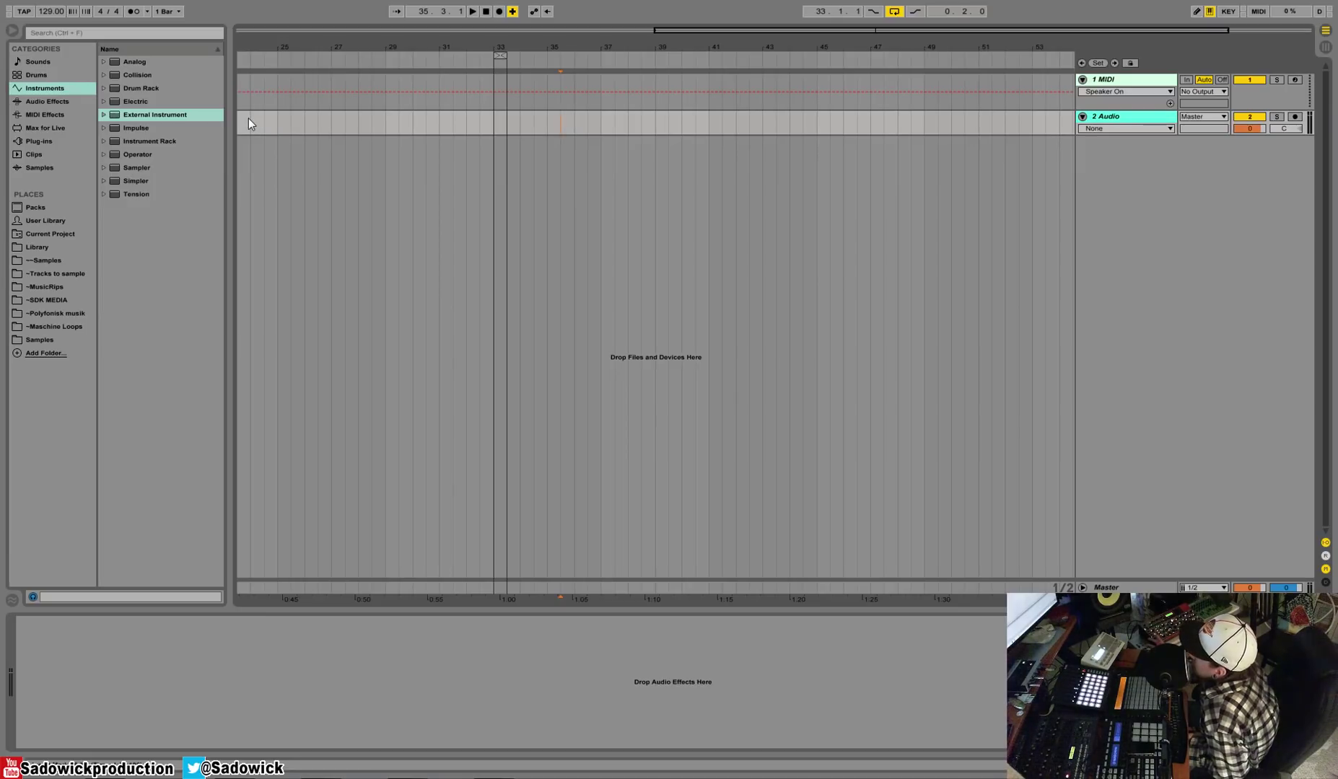
Step: Add an EQ Eight followed by a Compressor to the 2 Audio track from the audio effects
click(44, 101)
drag(134, 194, 110, 691)
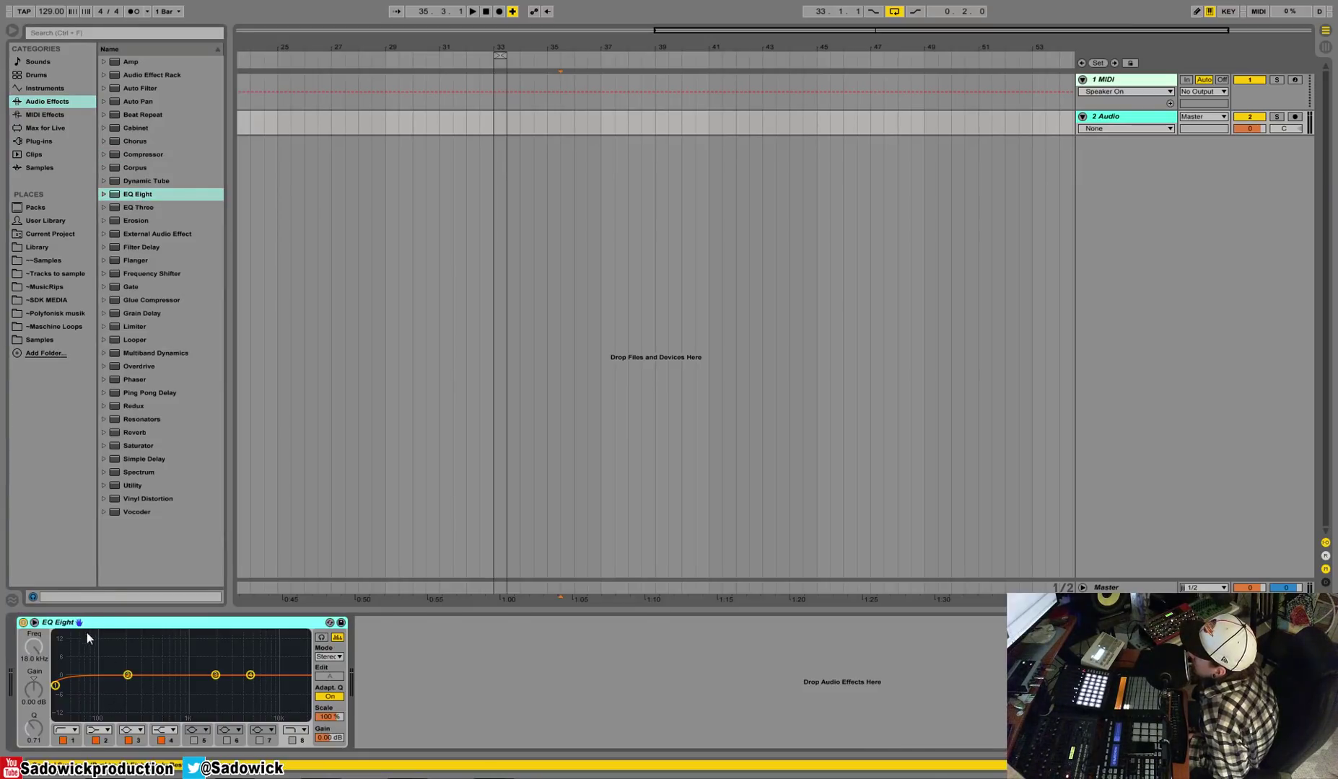
drag(133, 156, 415, 663)
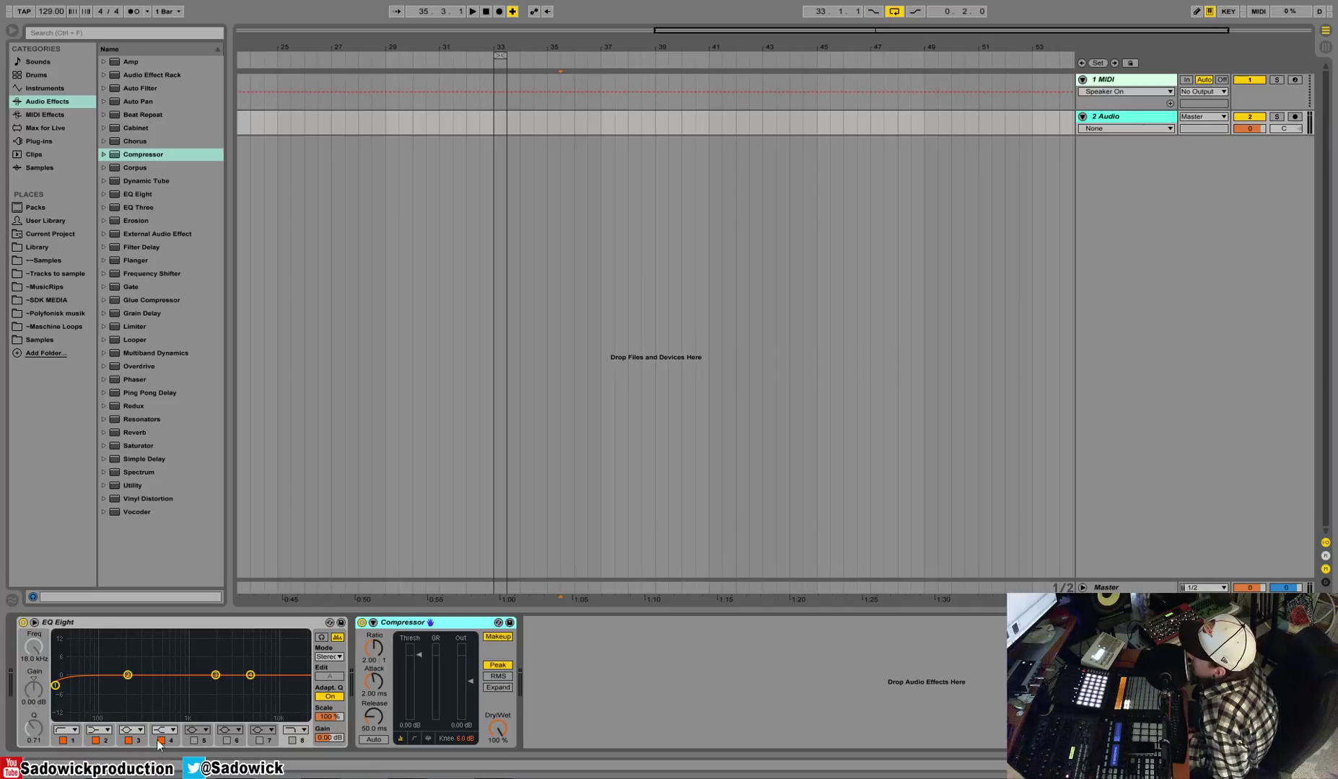
Step: Try sweeping the frequency of EQ Eight's band 1 upward and reset it to its default
click(74, 742)
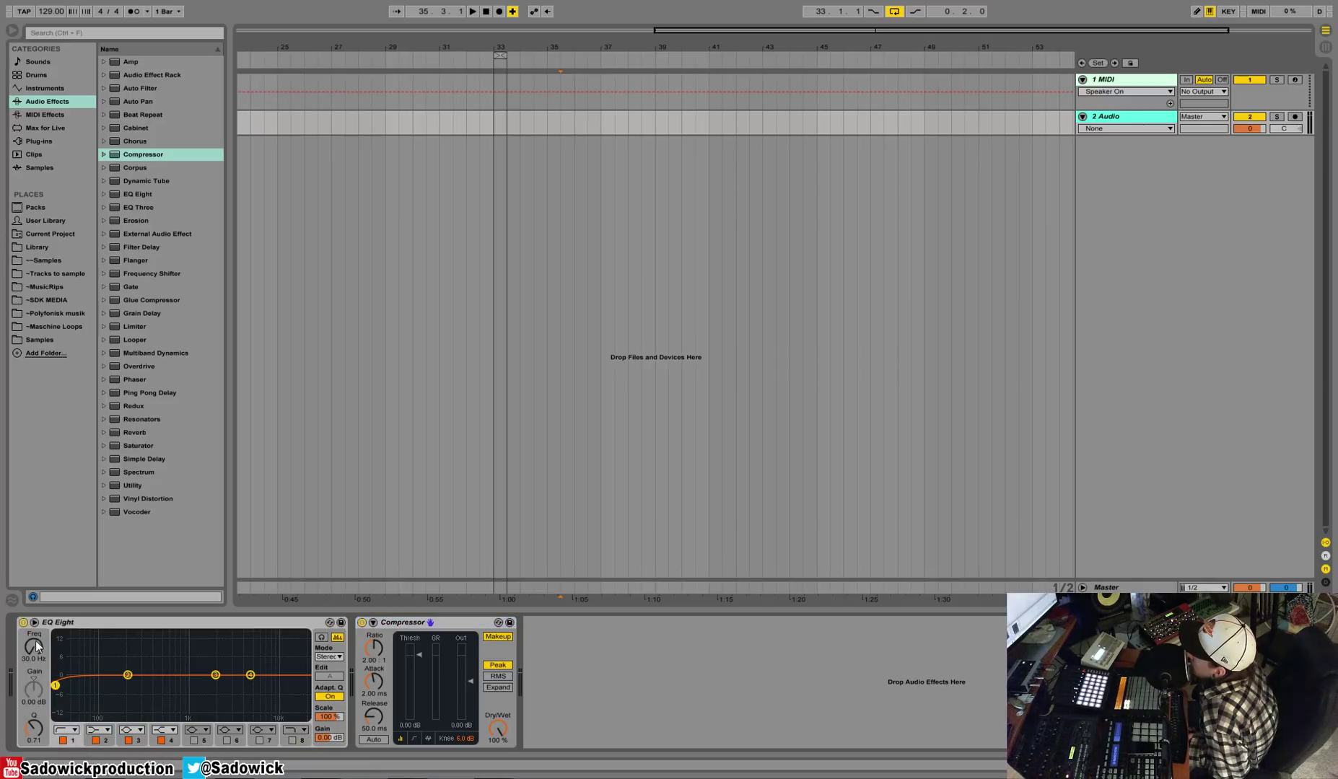
mouse_move(34, 647)
mouse_down()
mouse_move(34, 621)
mouse_move(34, 649)
mouse_up()
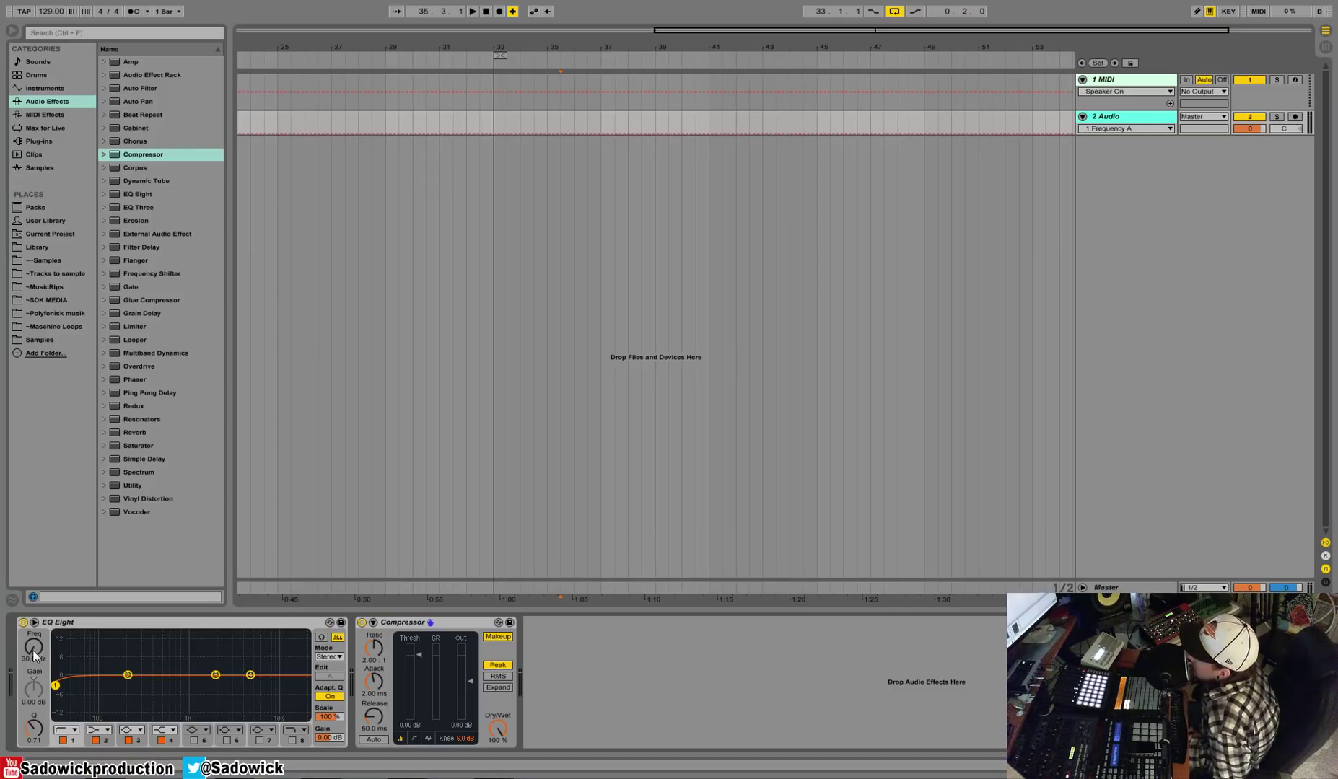
drag(33, 650, 32, 614)
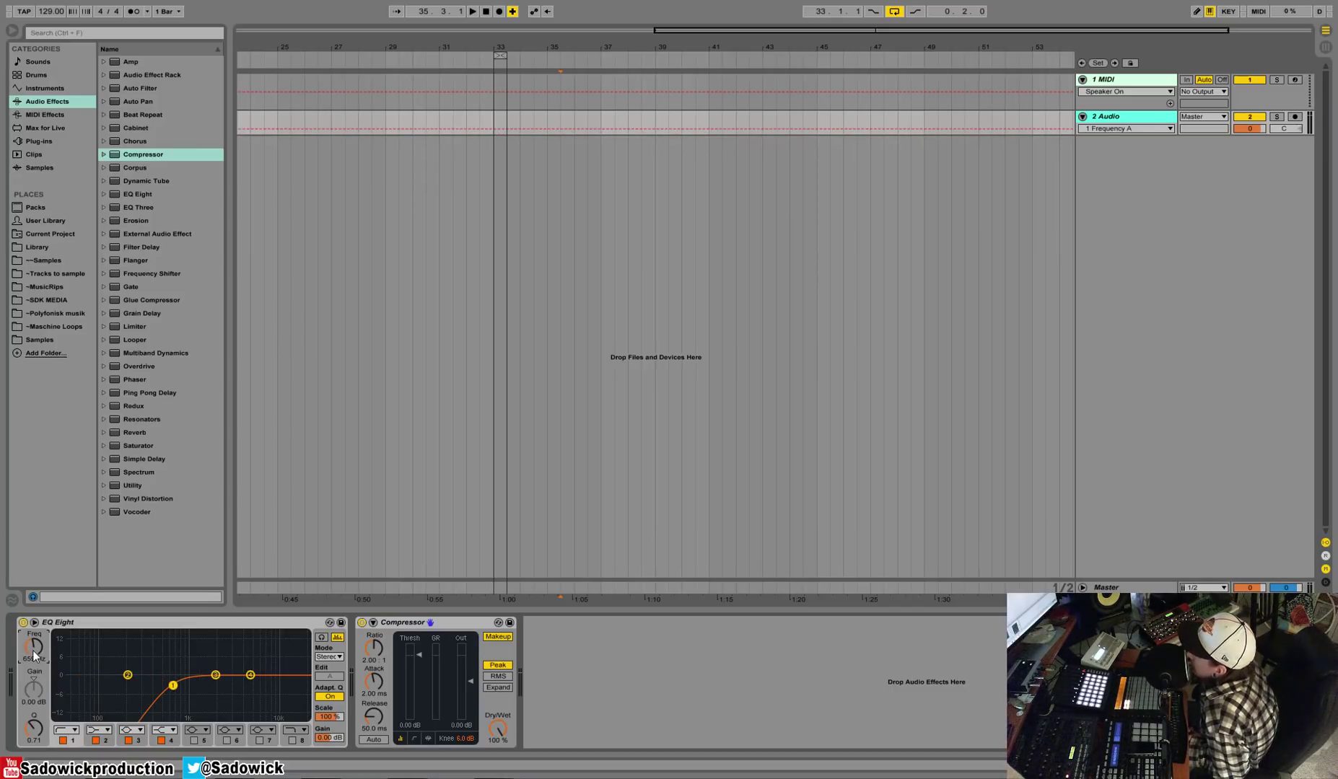
key(Delete)
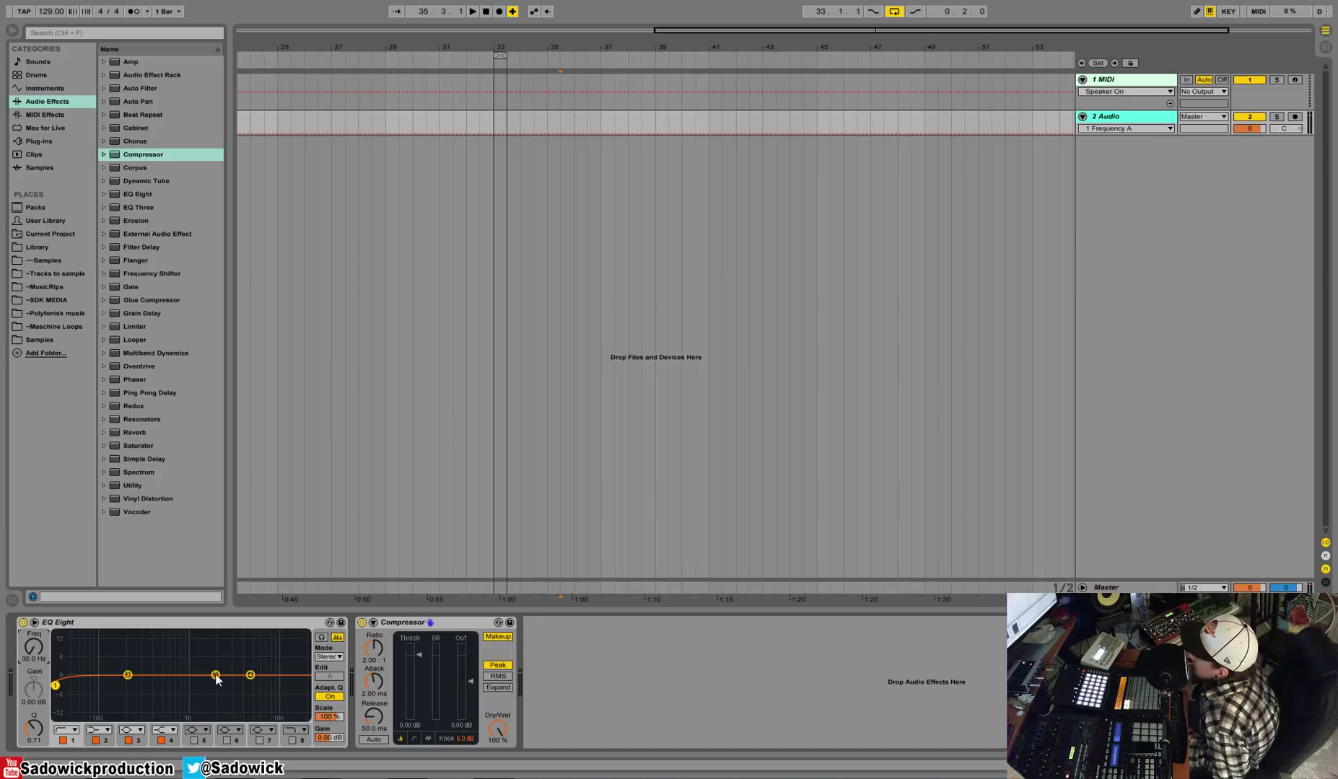
Step: Enable EQ Eight band 5 at about 635 Hz and adjust band 4 to 4.83 kHz with 0 dB gain
click(193, 740)
drag(107, 674, 171, 675)
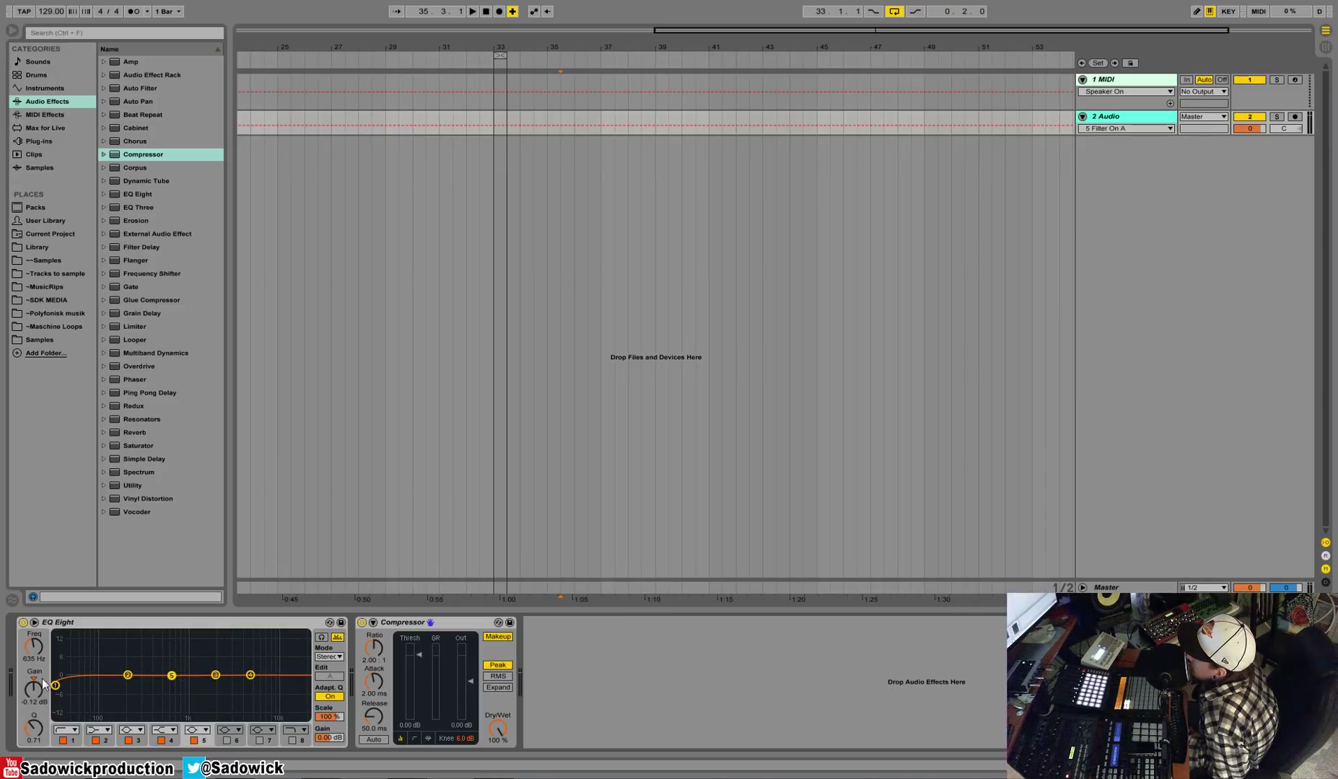
drag(37, 689, 37, 686)
mouse_move(249, 676)
mouse_down()
mouse_move(249, 656)
mouse_move(249, 675)
mouse_up()
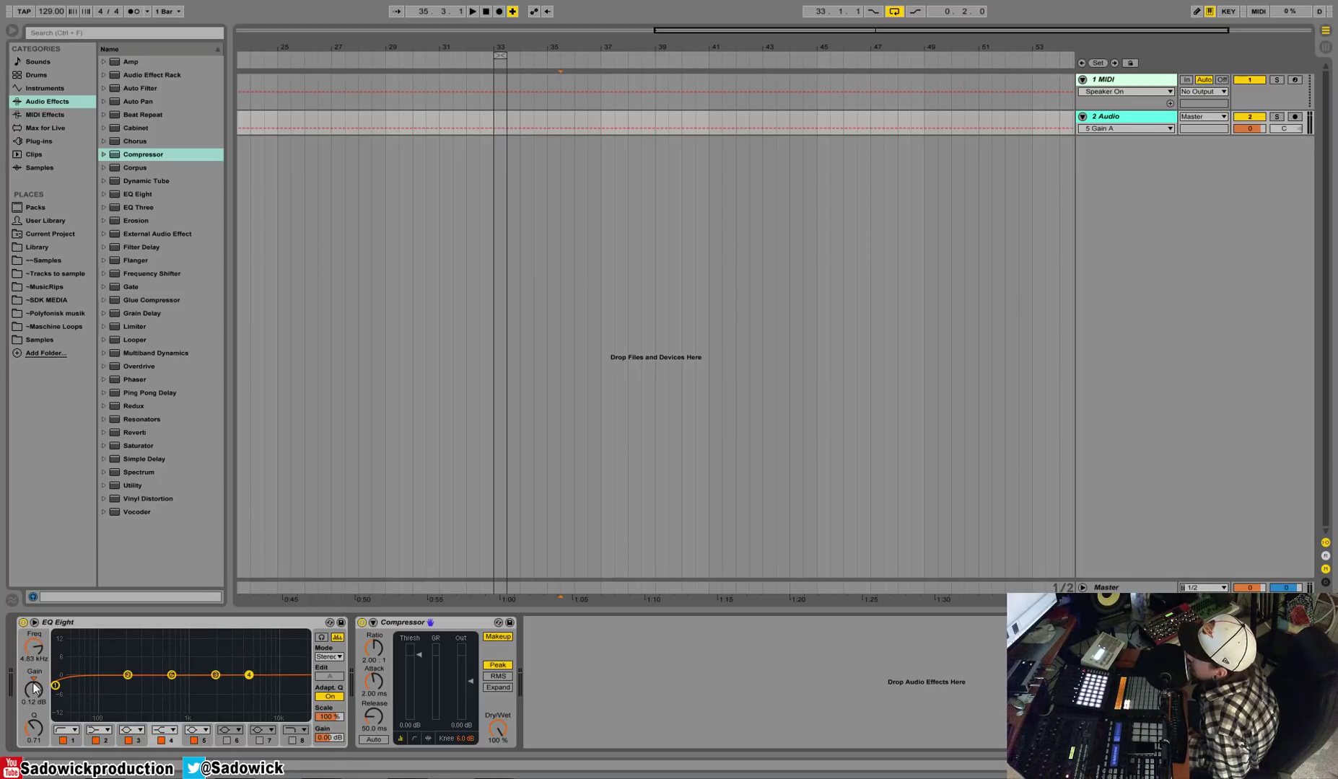
Step: Save the current EQ Eight settings as the device's default preset
right_click(120, 620)
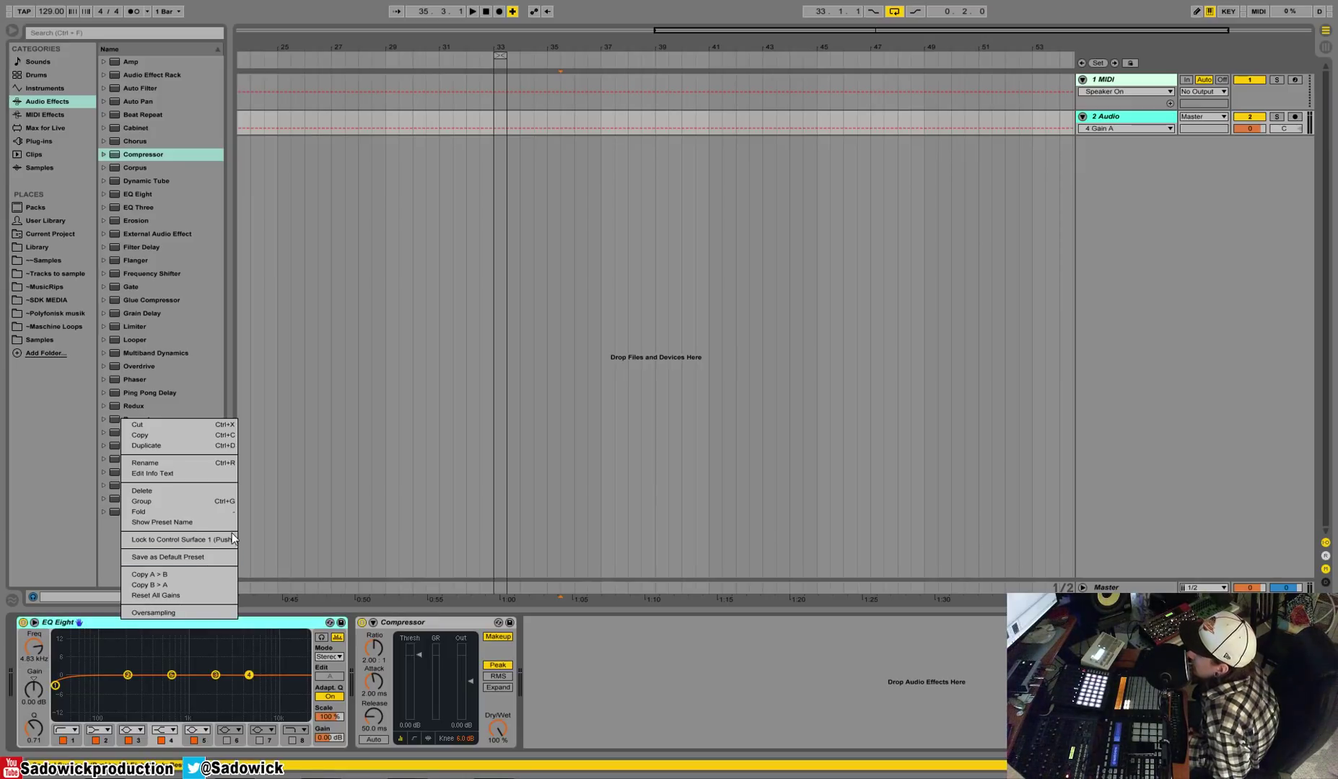
click(202, 558)
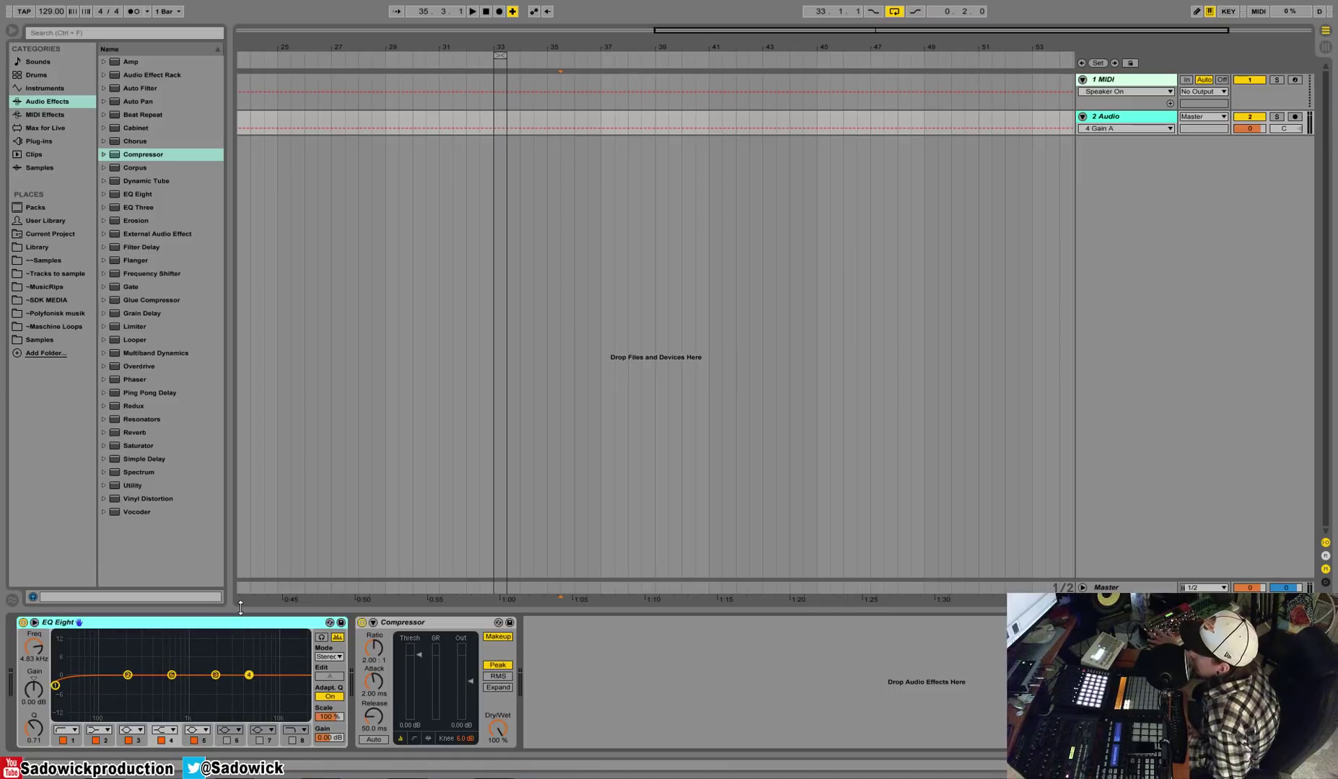
Step: Copy the EQ Eight and Compressor devices together from the 2 Audio track
click(1135, 118)
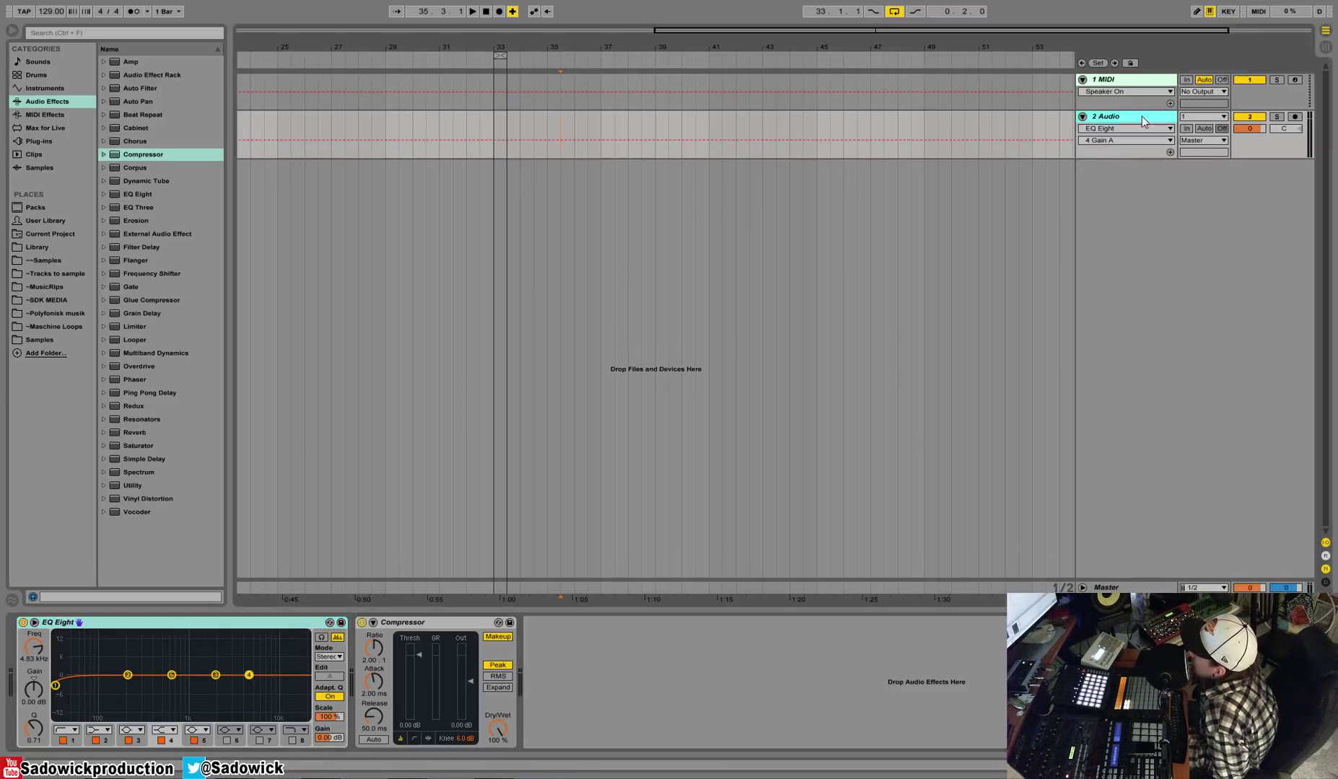
click(463, 625)
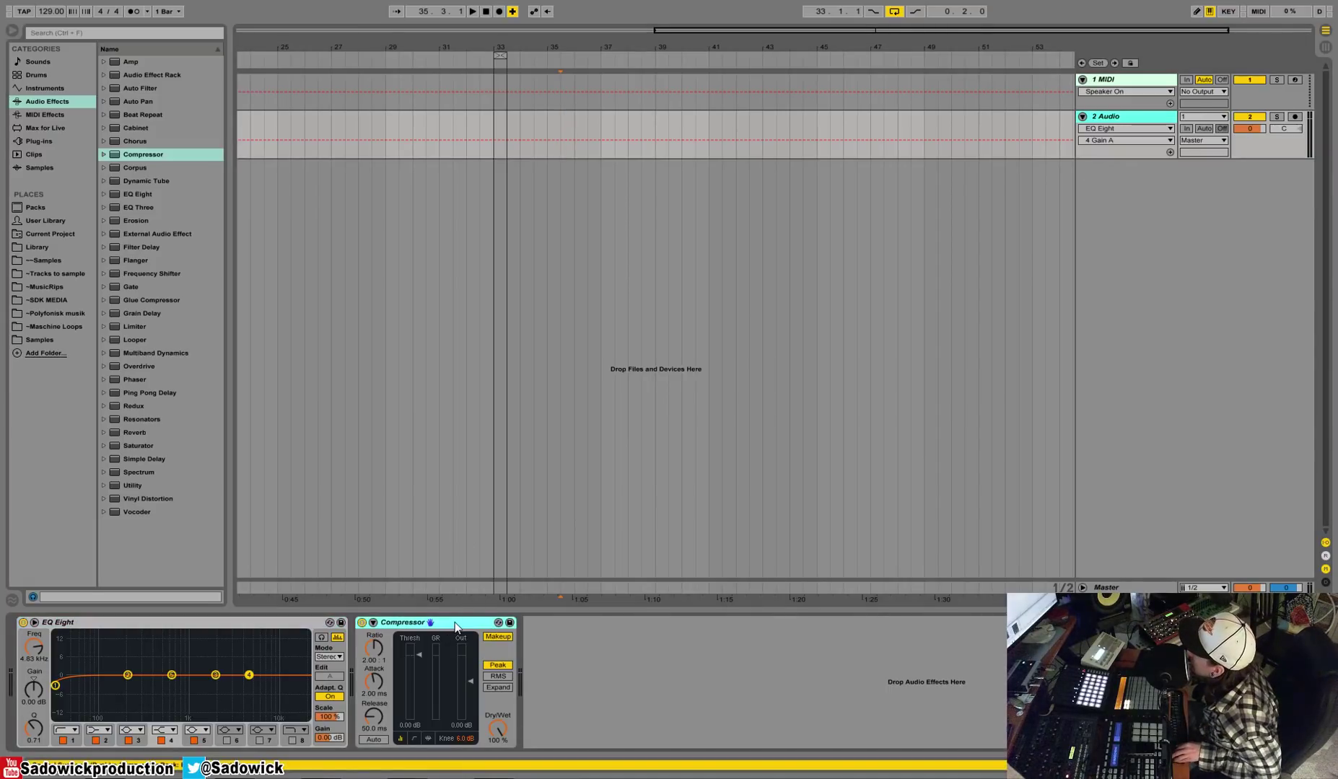
click(281, 624)
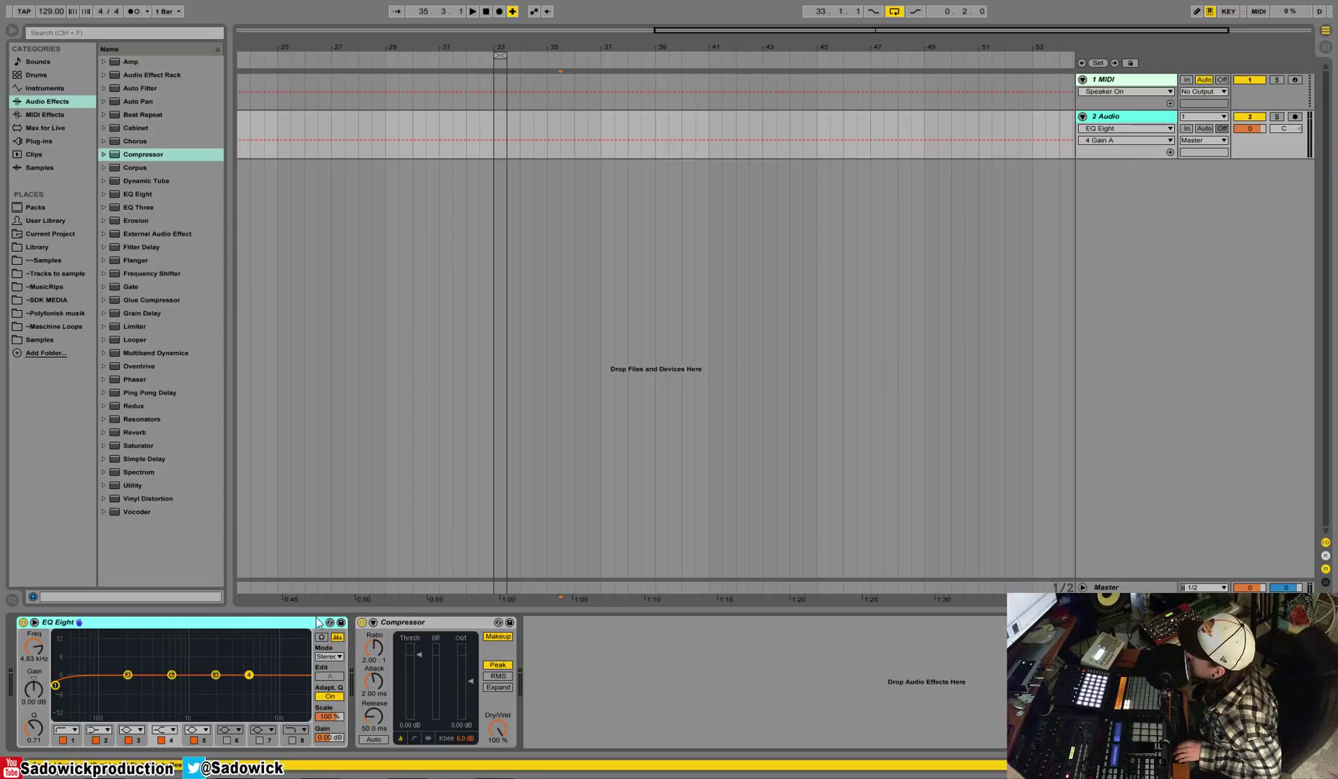
shift+click(397, 625)
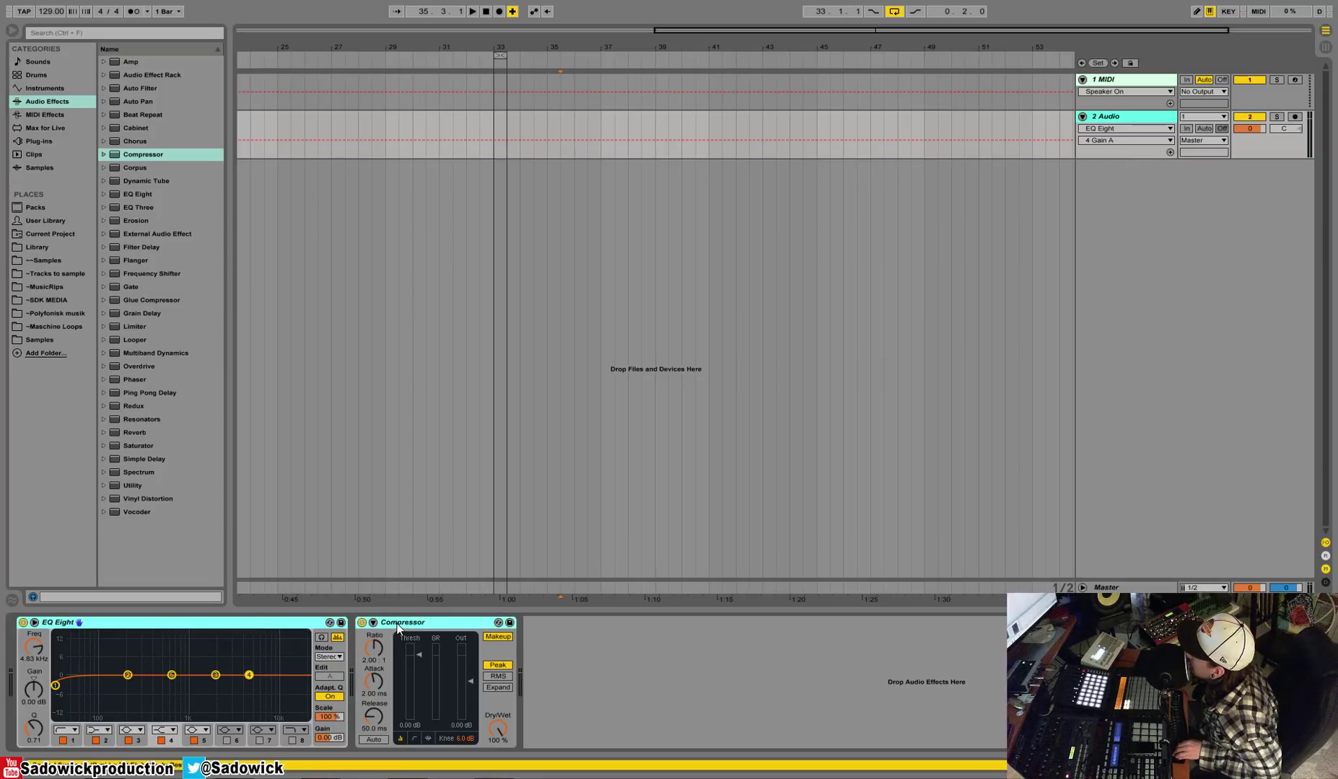
click(143, 622)
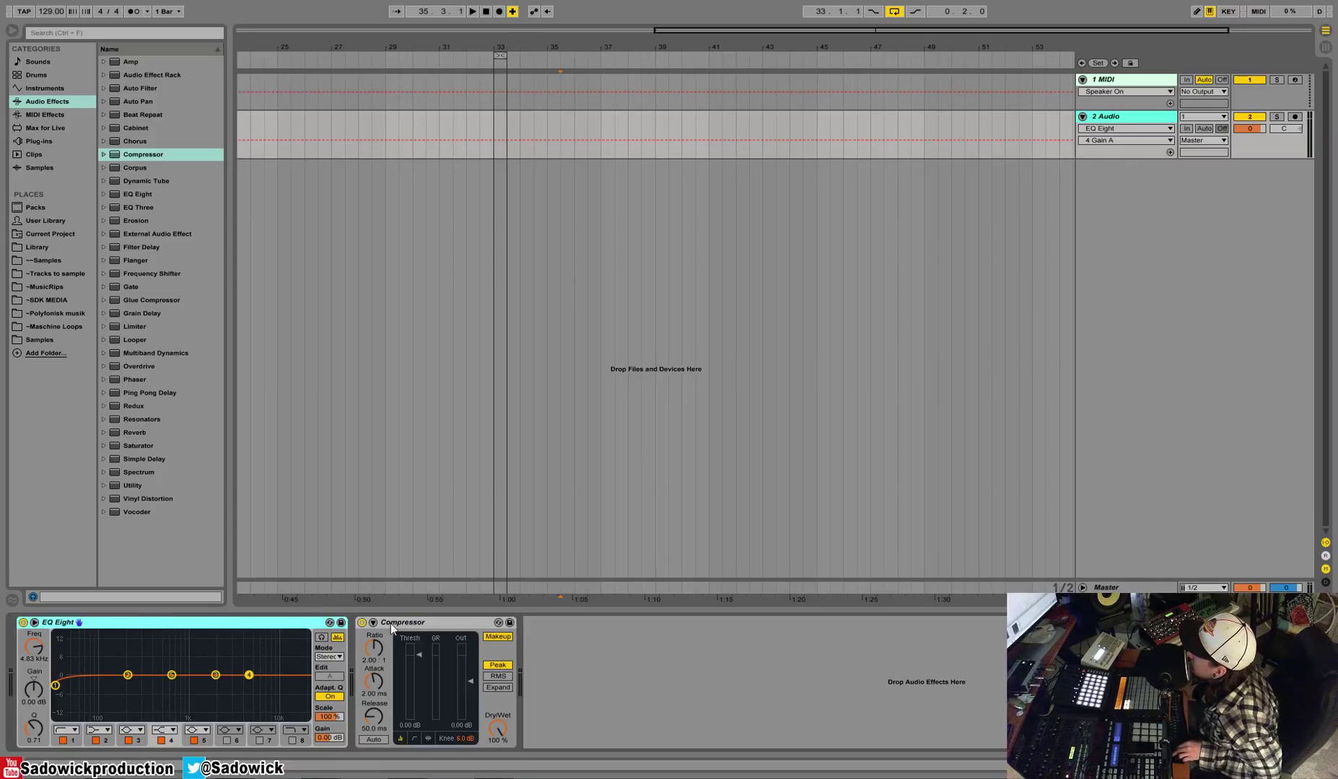
shift+click(424, 622)
right_click(424, 622)
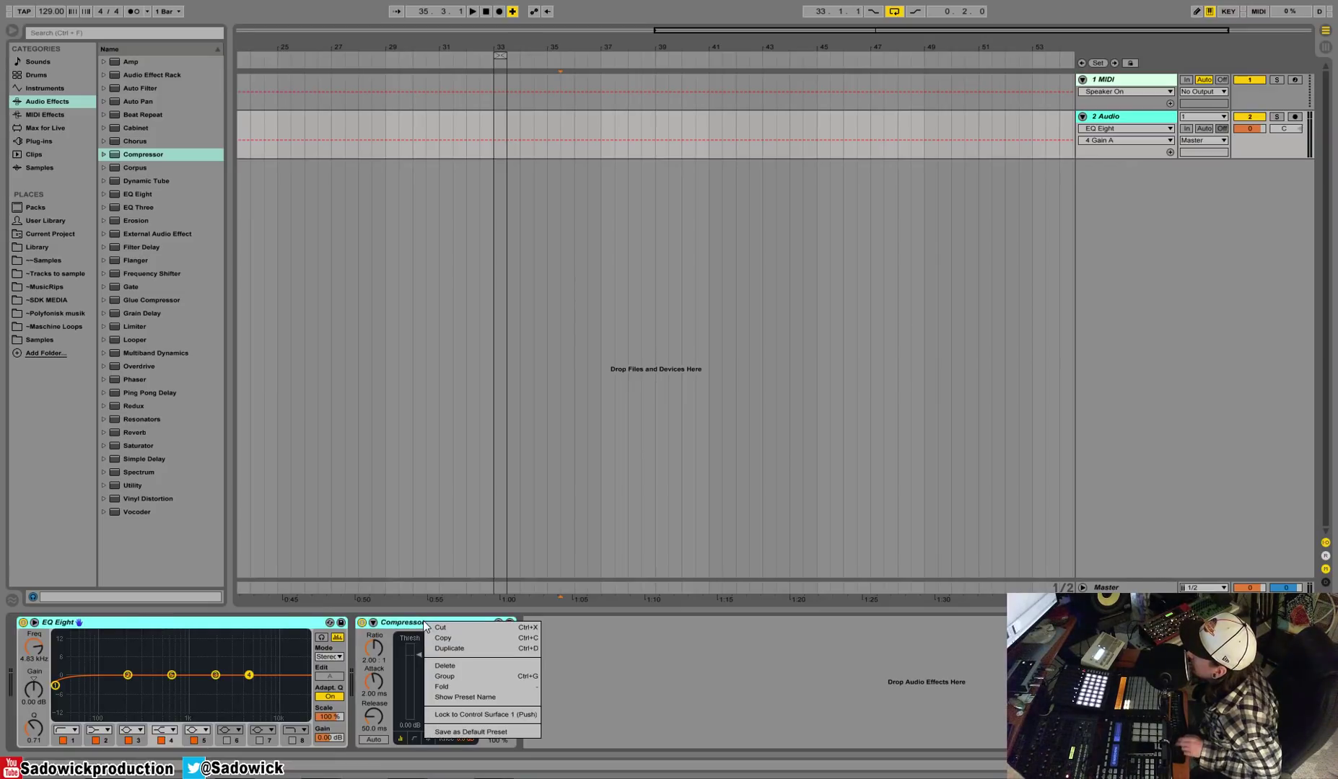
click(440, 640)
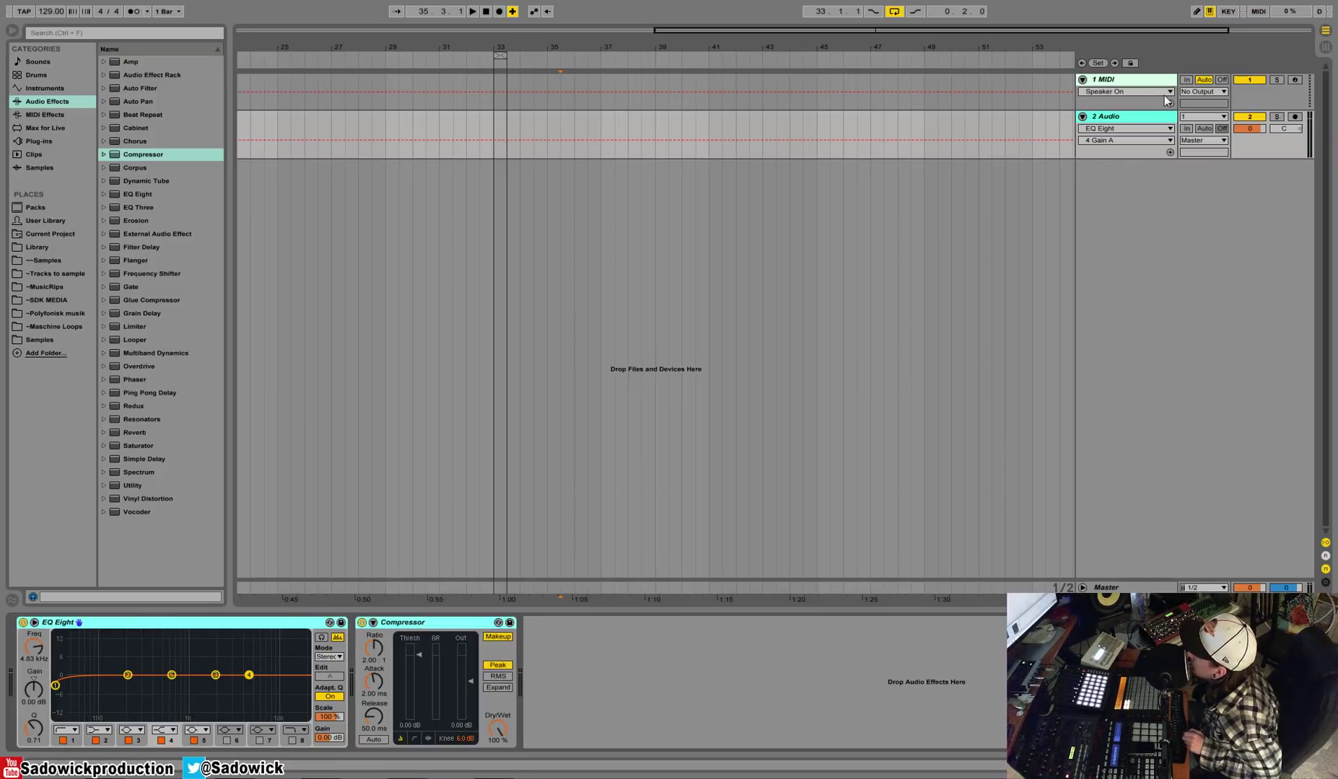
Step: Paste the copied EQ Eight and Compressor devices onto the 1 MIDI track
click(1146, 77)
right_click(673, 665)
click(679, 669)
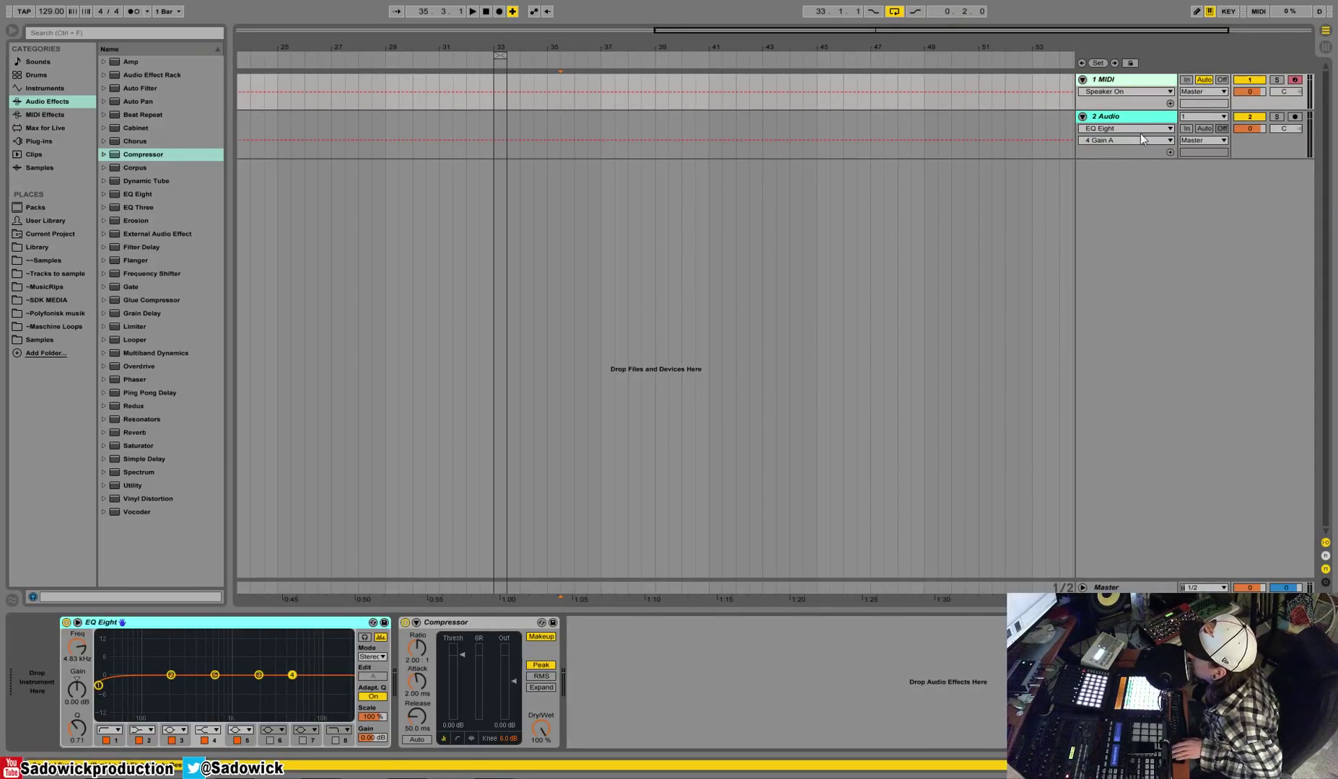
Step: Duplicate the 2 Audio track three times and fold all the audio tracks
click(1103, 118)
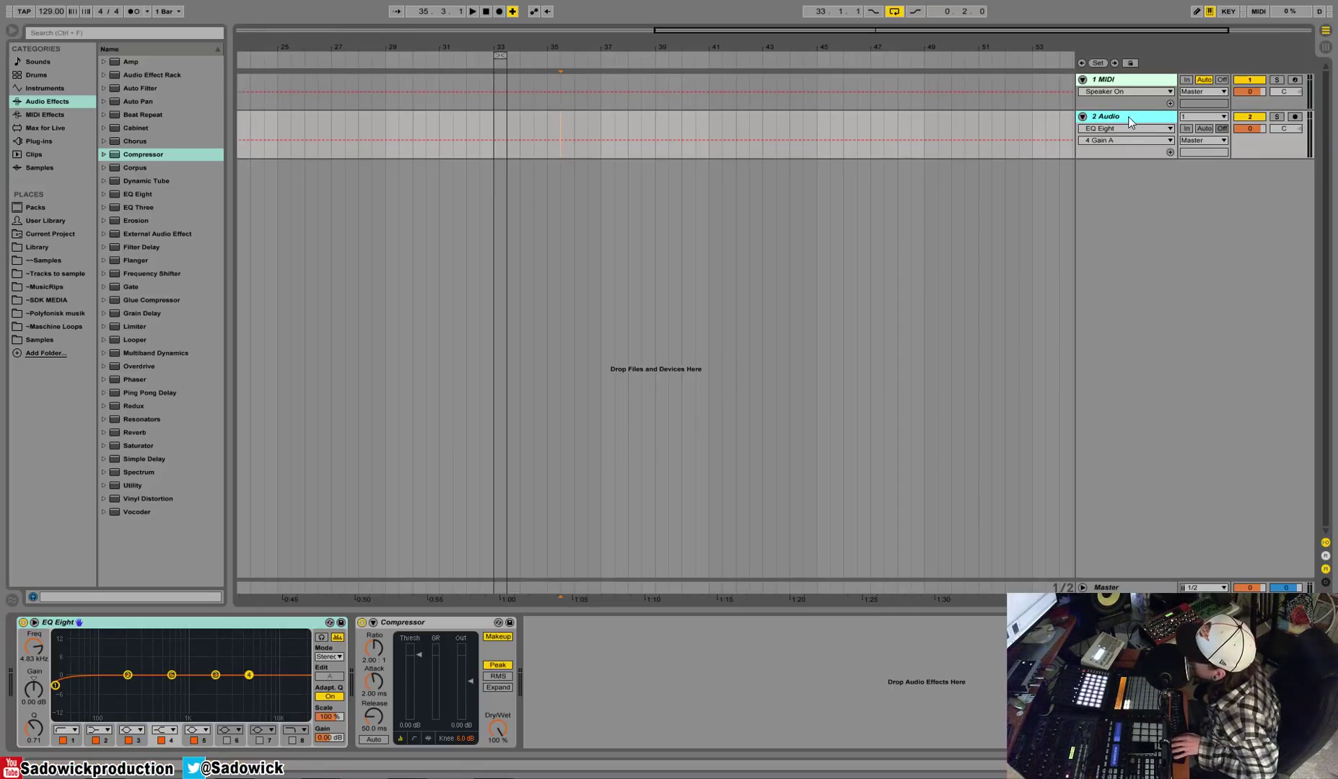
key(ctrl+d)
key(ctrl+d)
key(ctrl+d)
click(1082, 171)
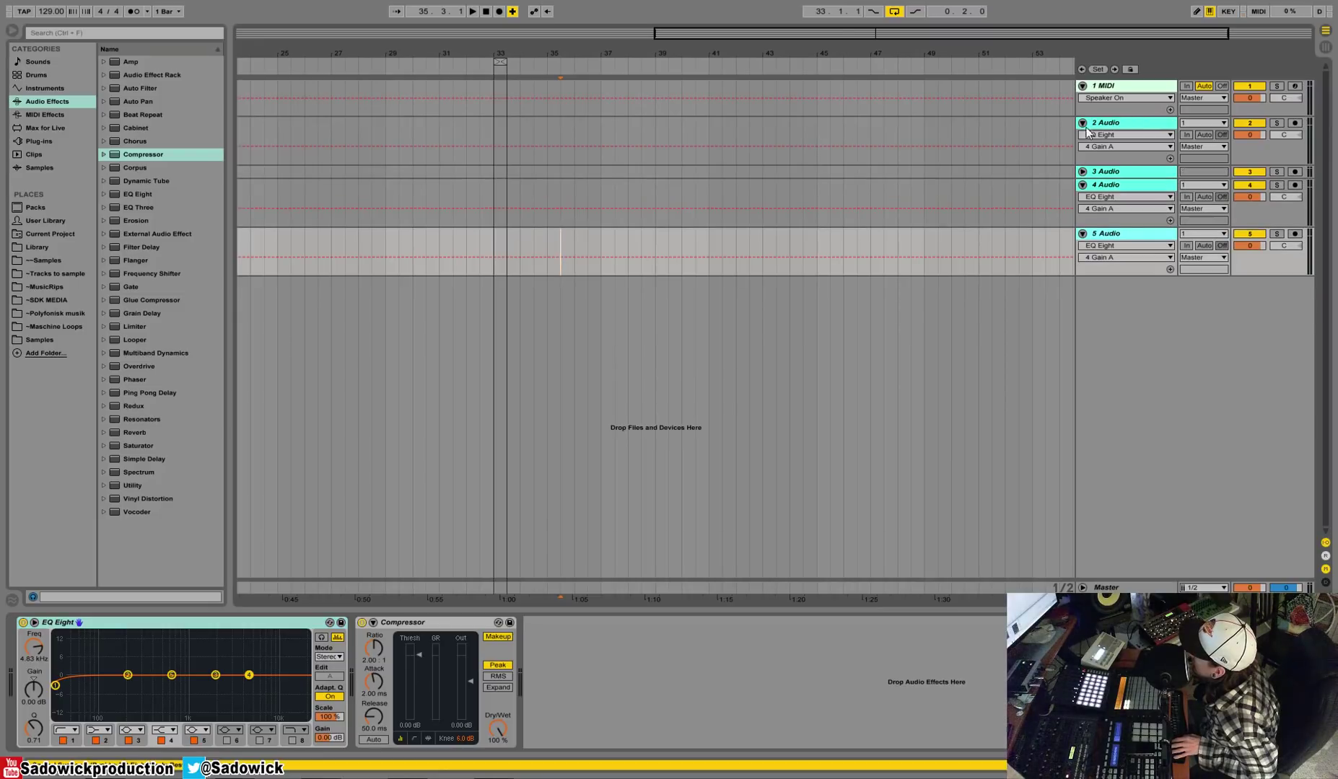
click(1083, 123)
click(1083, 149)
click(1083, 163)
Step: Duplicate the folded audio track four more times to reach eight audio tracks, numbered 2 to 9
key(ctrl+d)
key(ctrl+d)
key(ctrl+d)
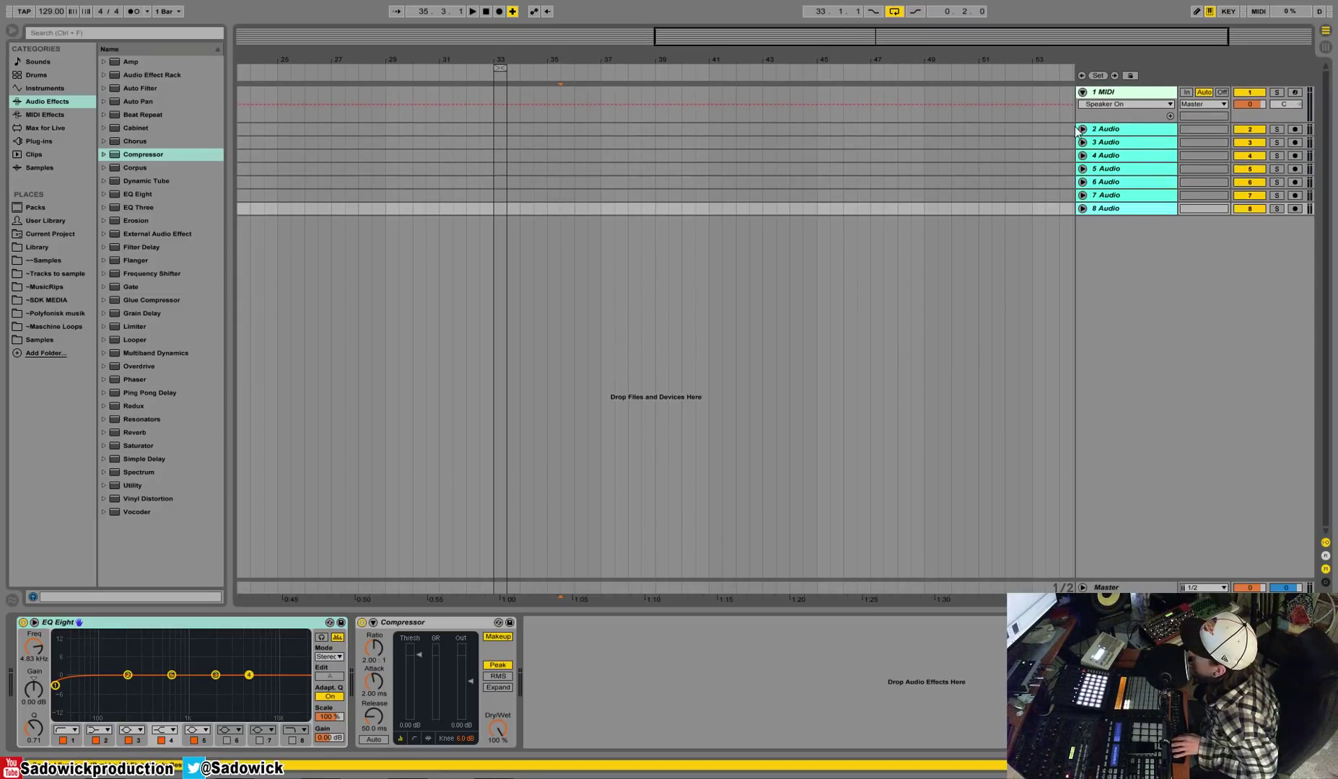
key(ctrl+d)
click(1112, 184)
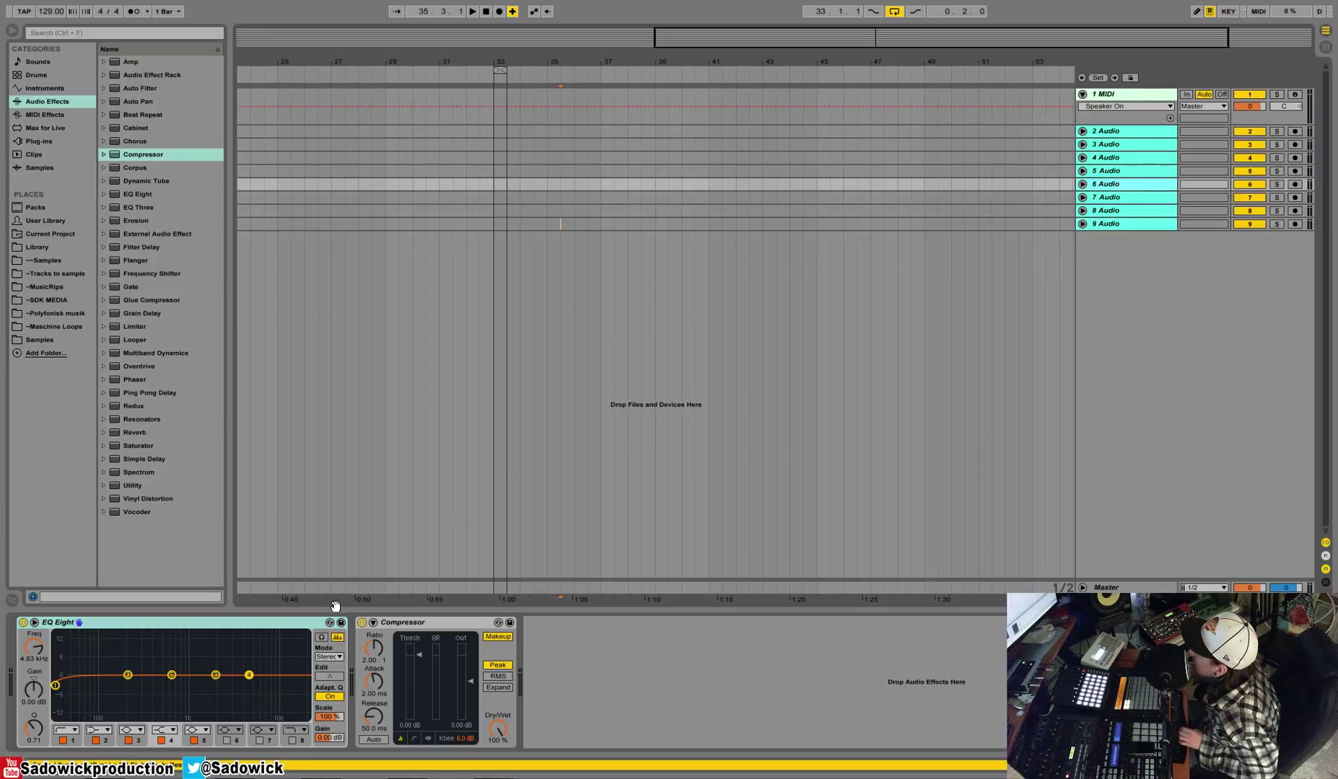
click(1135, 170)
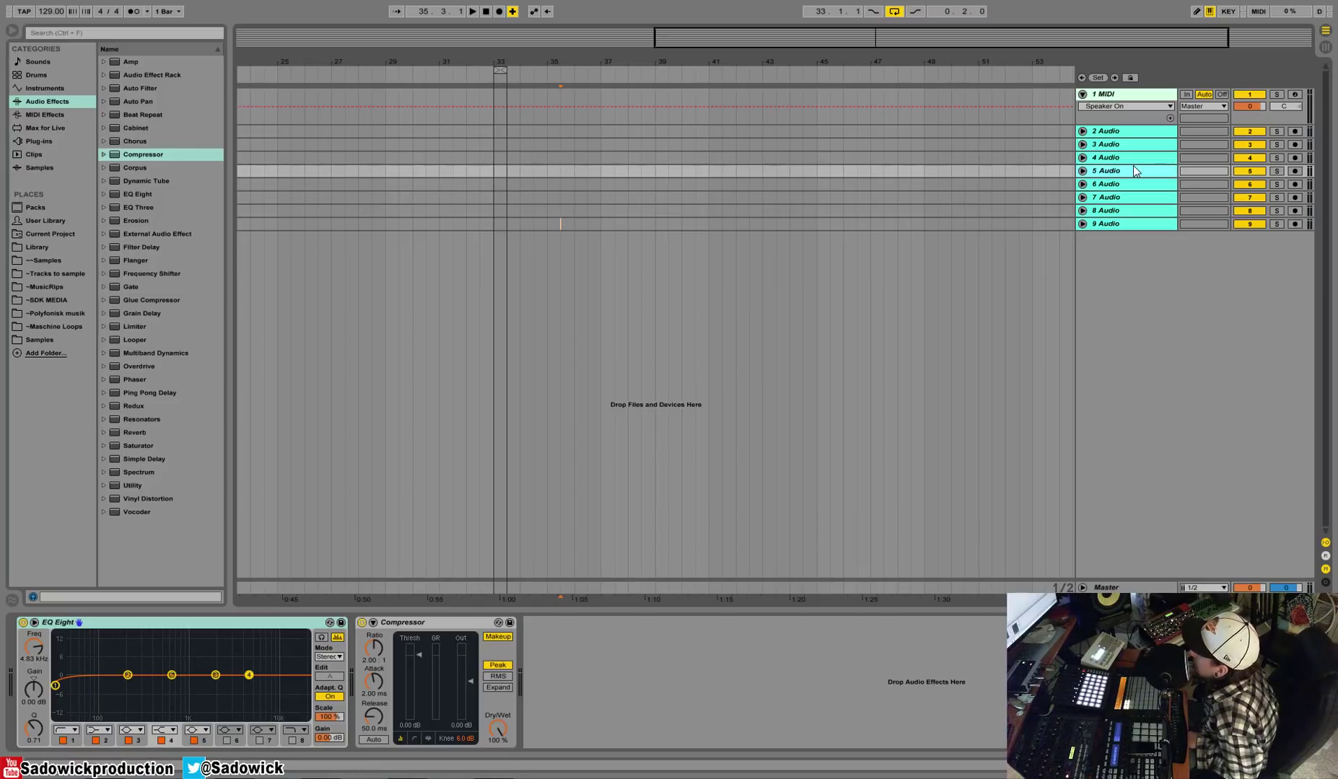
Step: Add three more MIDI tracks with the same EQ Eight and Compressor devices and reduce the height of all four MIDI tracks
click(1130, 96)
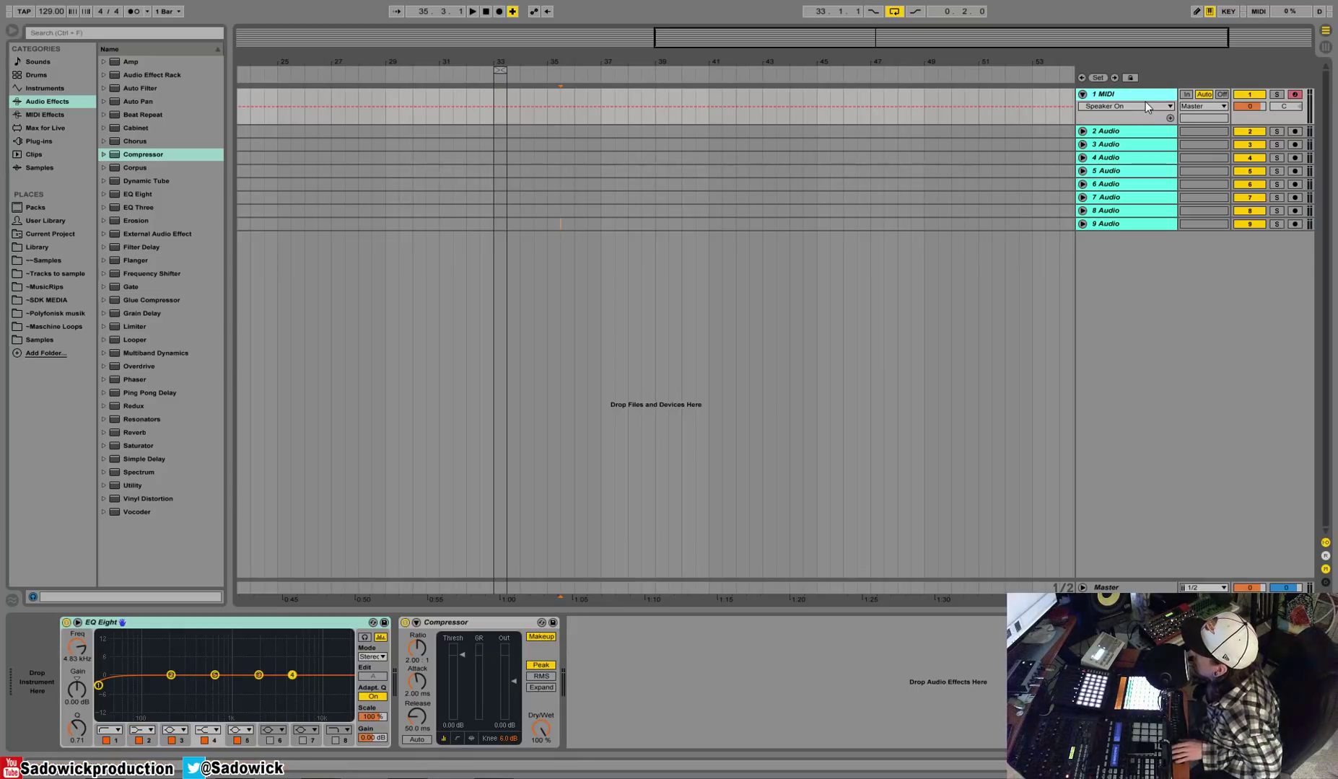
key(ctrl+shift+t)
key(ctrl+shift+t)
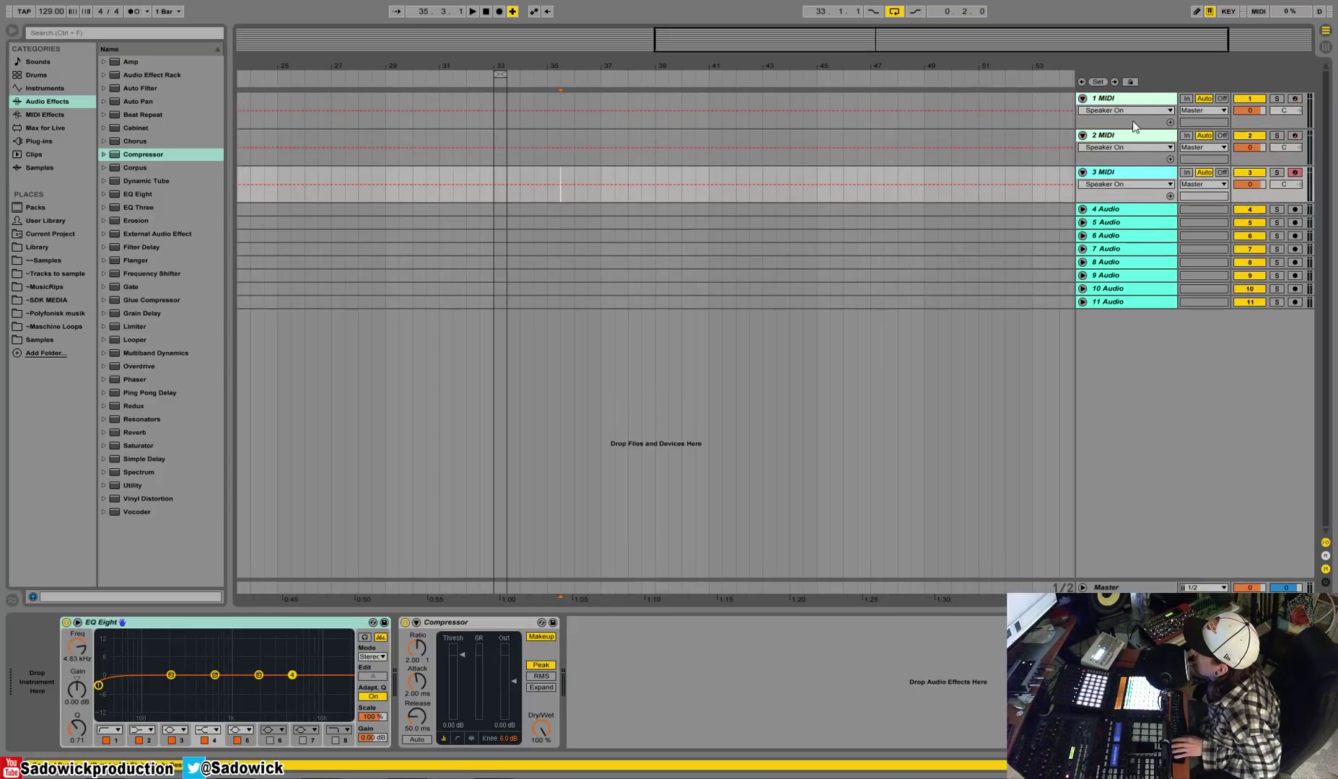
key(ctrl+shift+t)
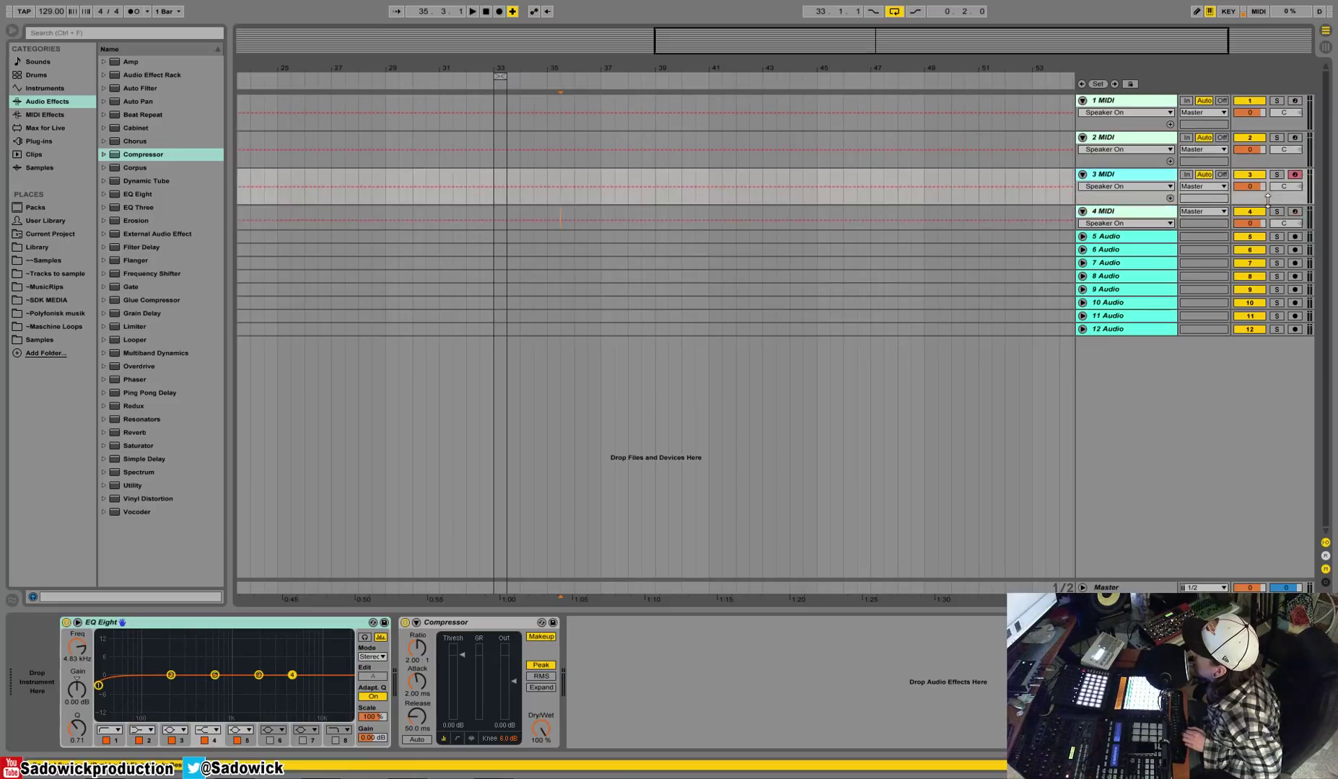
key(ctrl+alt+i)
click(1138, 188)
click(1138, 192)
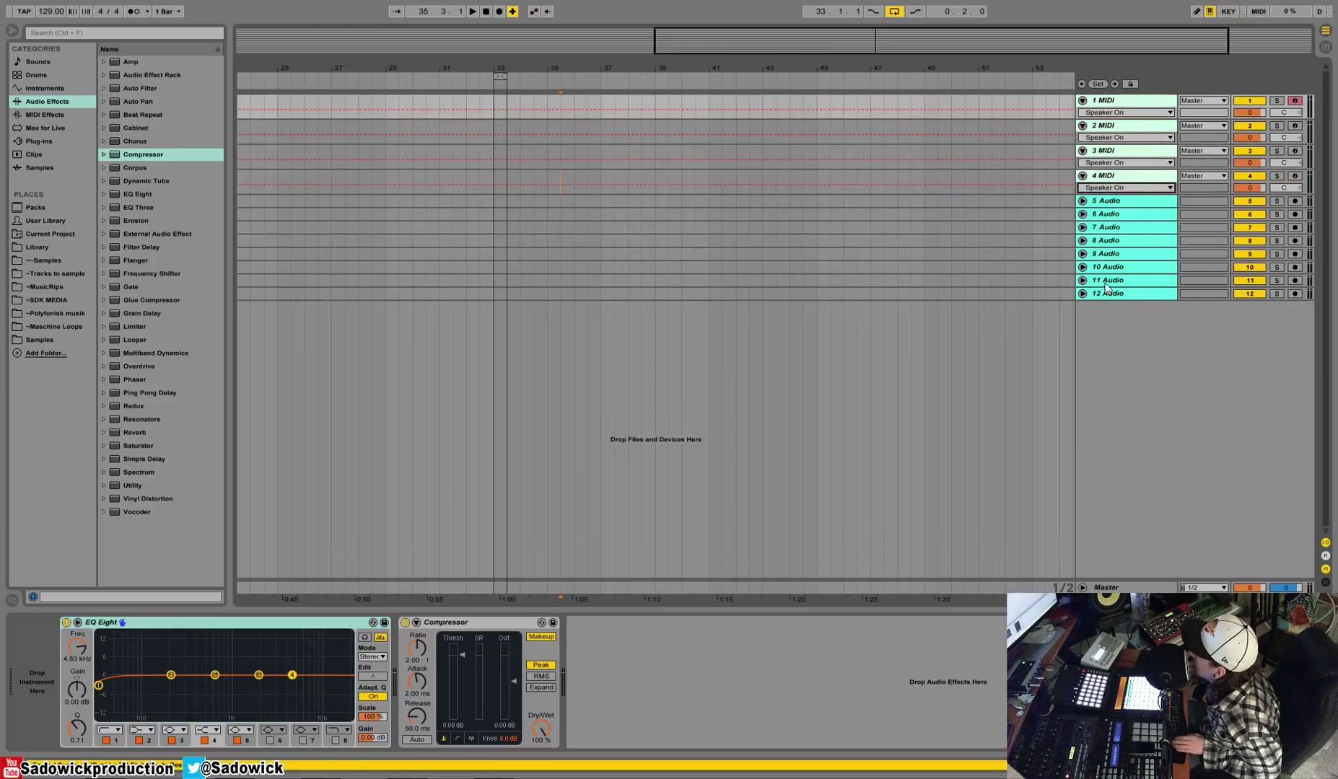
Step: Add a Limiter to the Master track and place an EQ Eight before it
click(1129, 334)
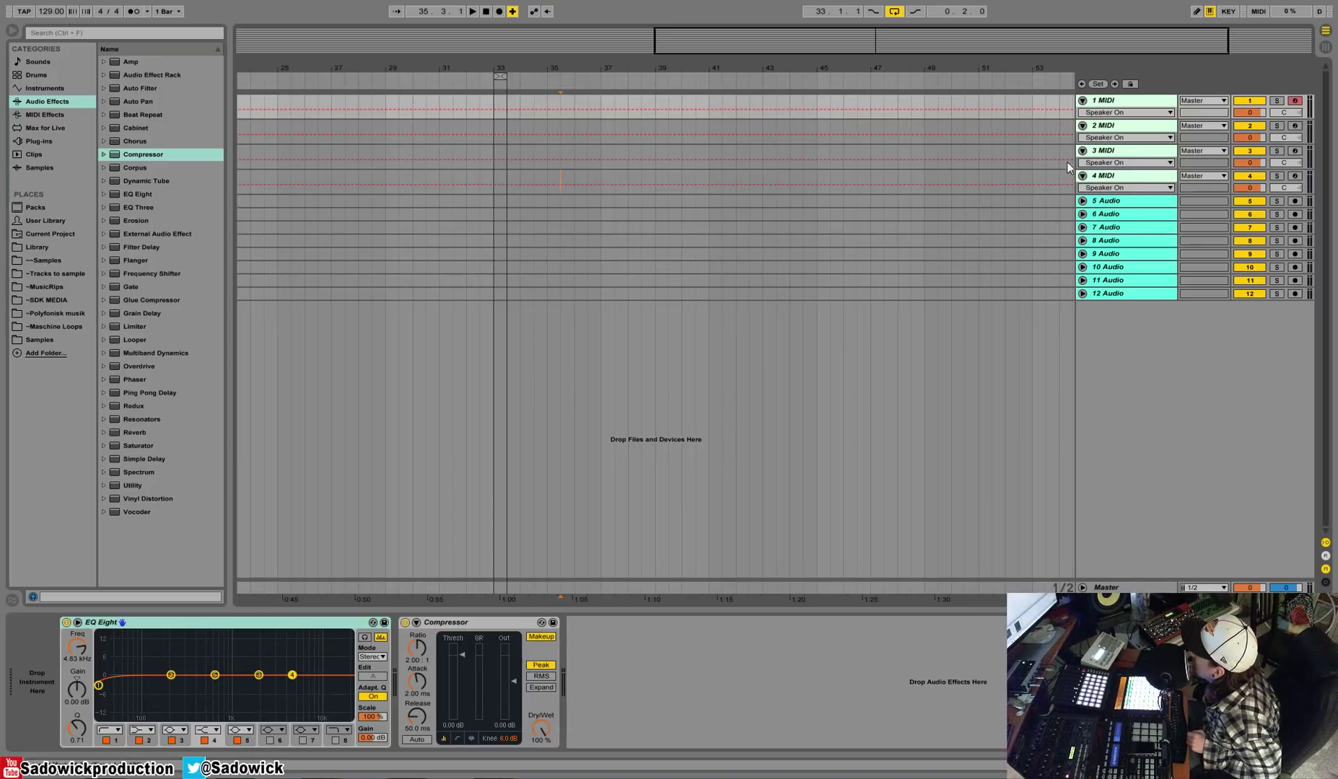
click(1070, 294)
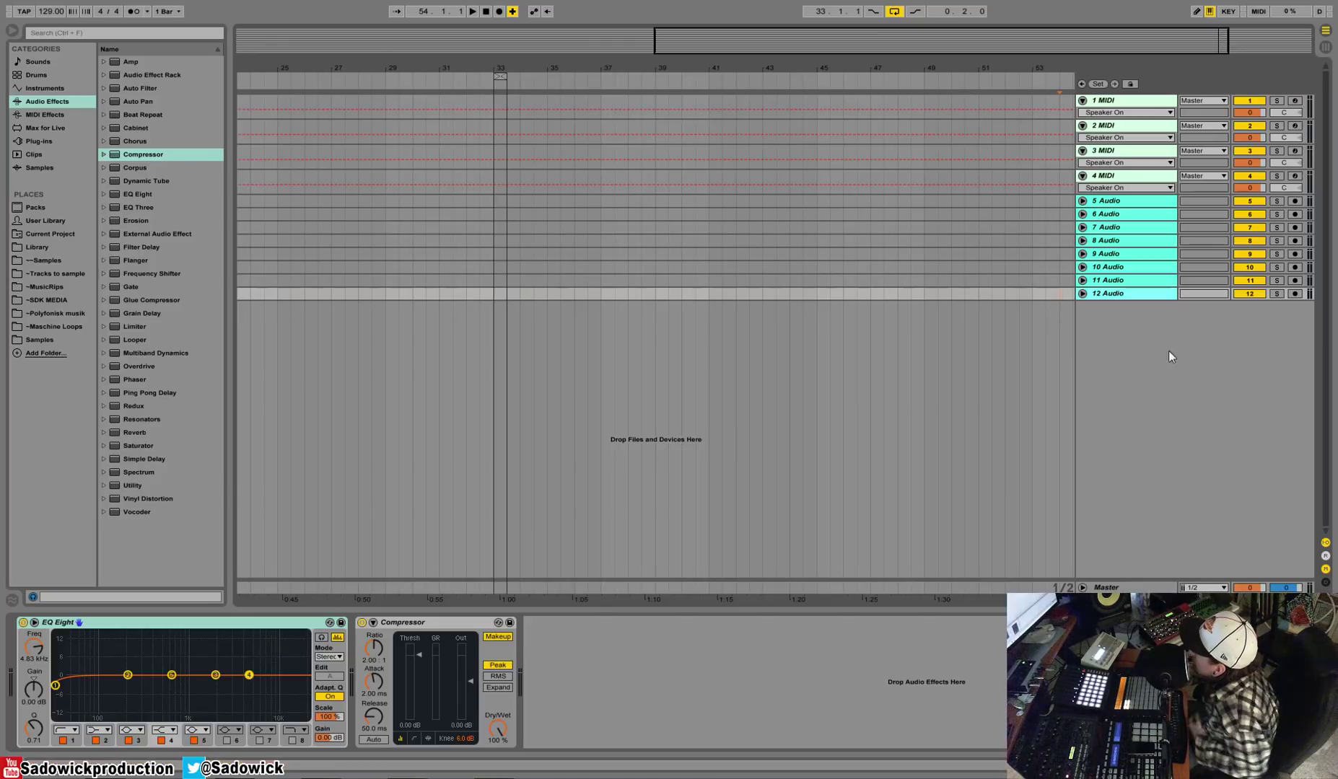
key(Down)
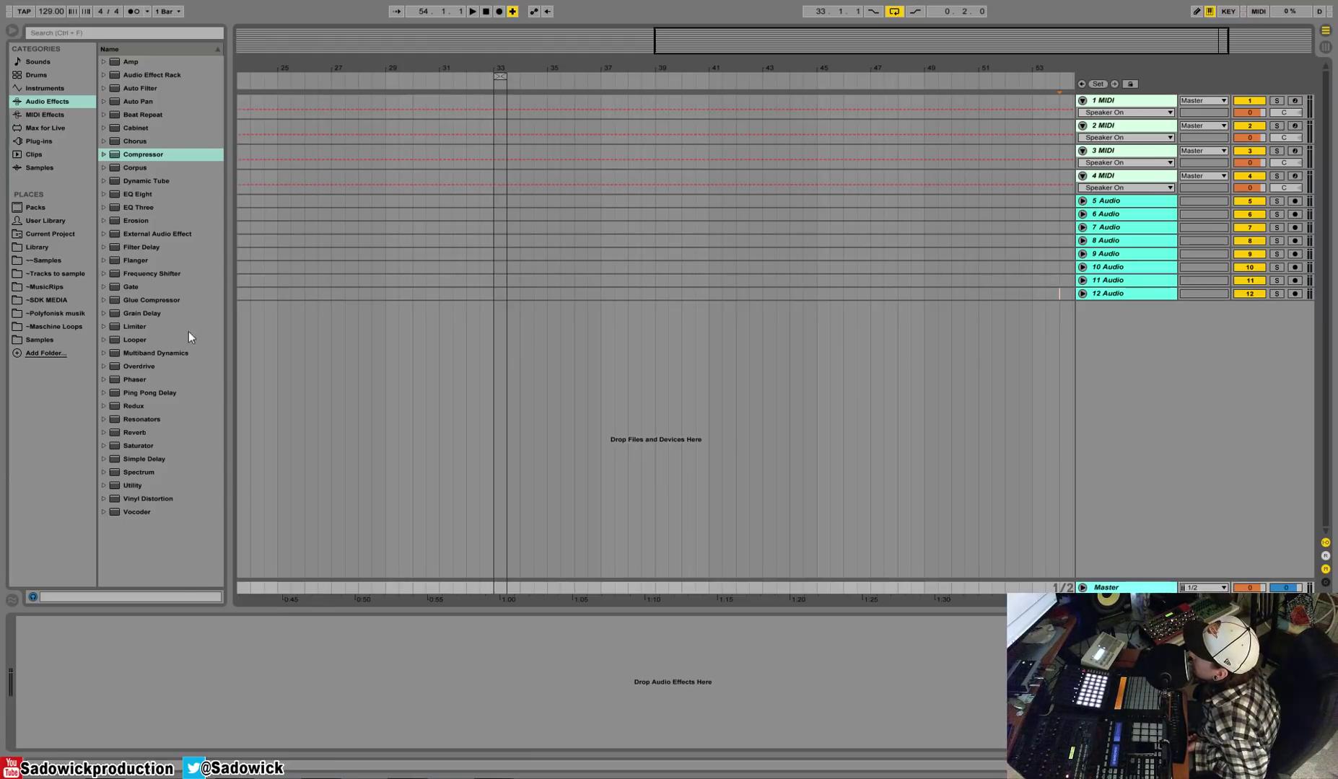
drag(142, 328, 173, 664)
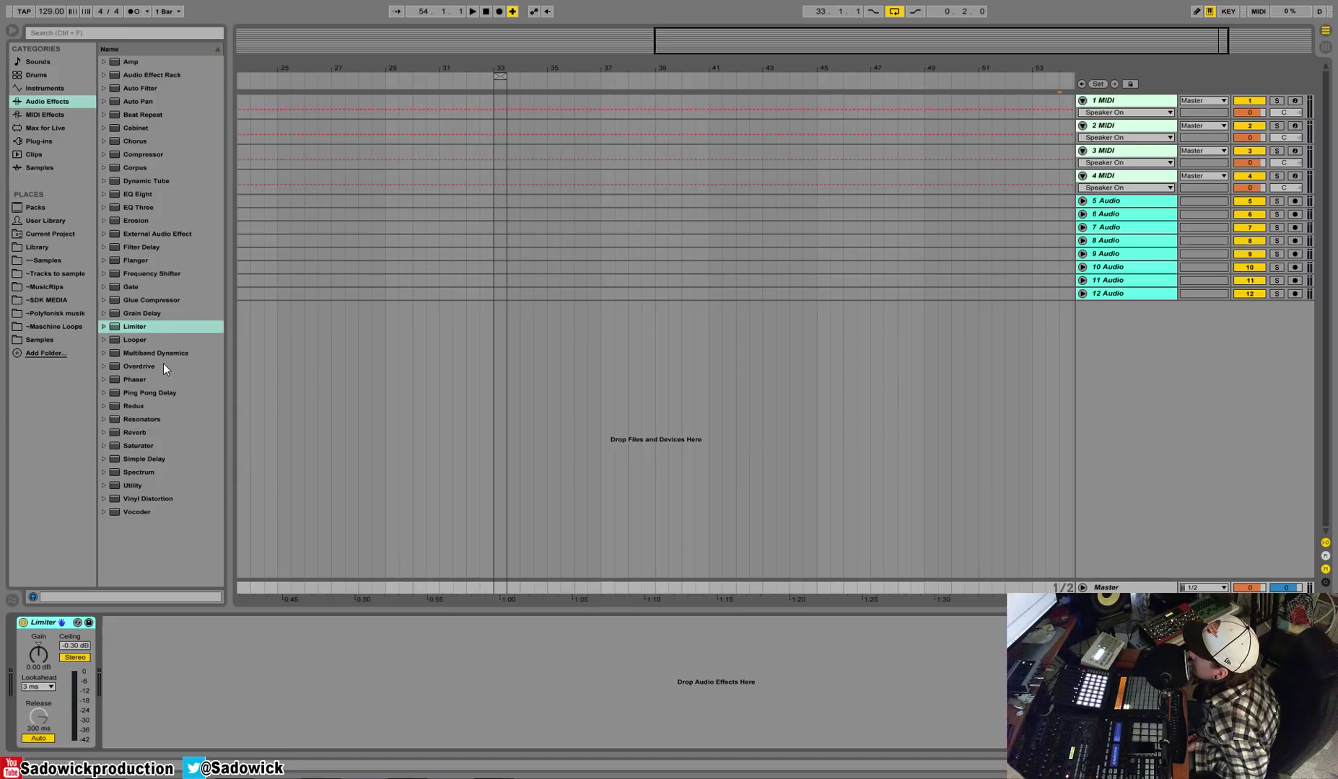
click(128, 193)
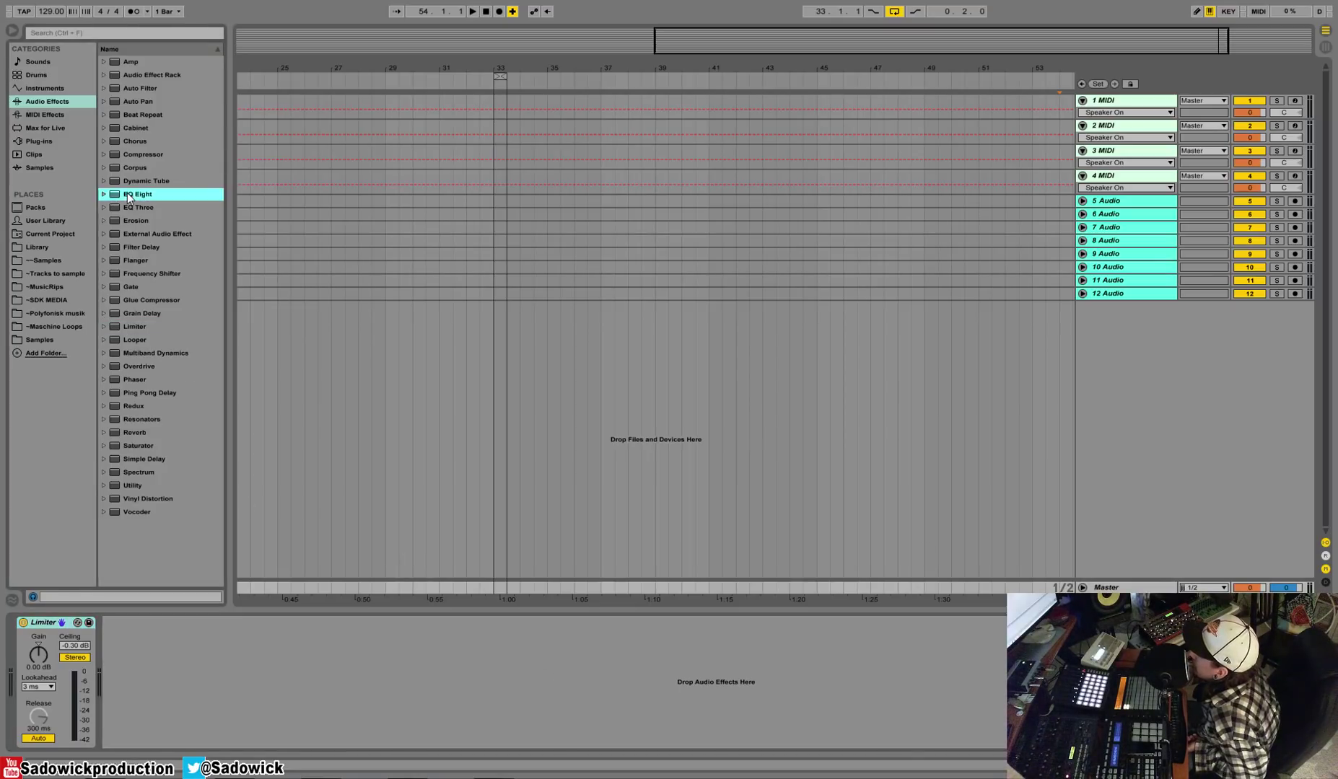
drag(128, 193, 35, 708)
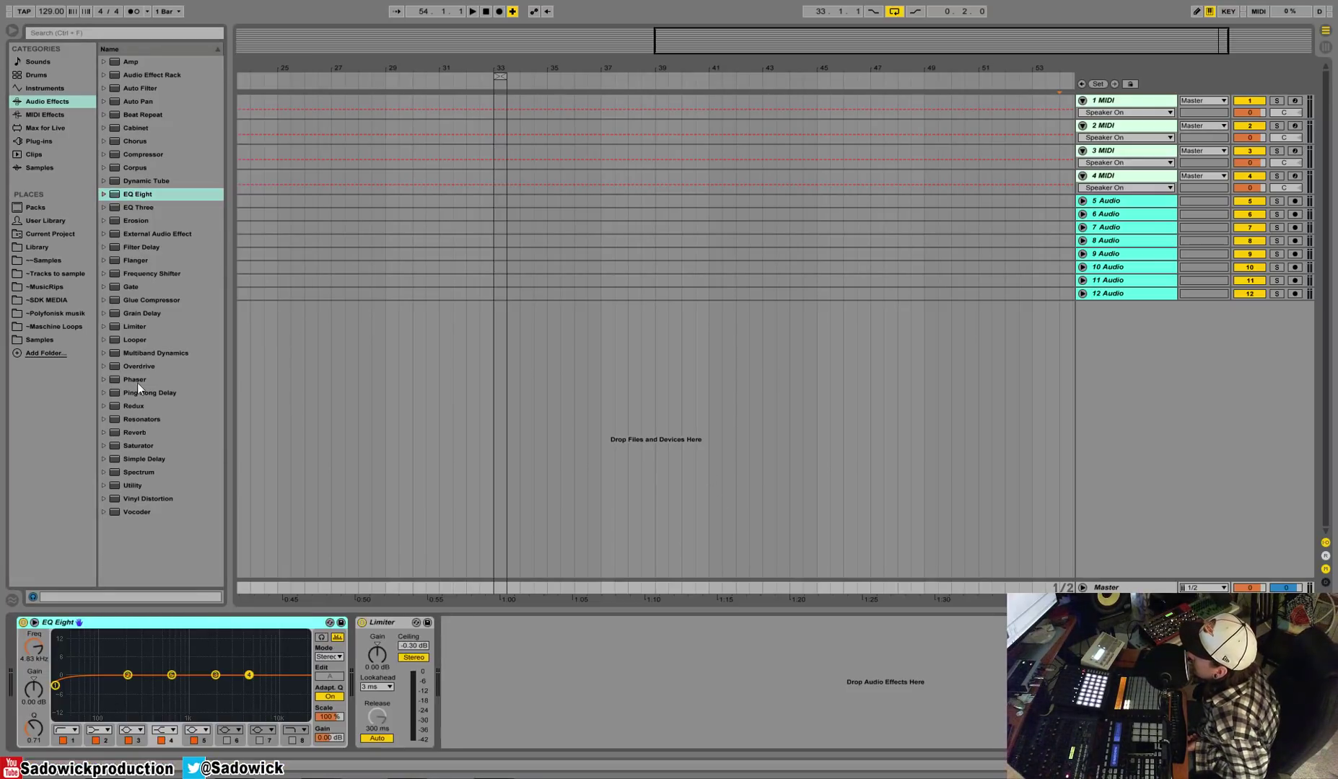
Step: Insert Ping Pong Delay and Reverb between the Master's EQ Eight and Limiter, setting the Dry/Wet of both to 0%
drag(134, 395, 395, 661)
drag(415, 727, 415, 778)
drag(134, 433, 462, 672)
drag(755, 733, 755, 776)
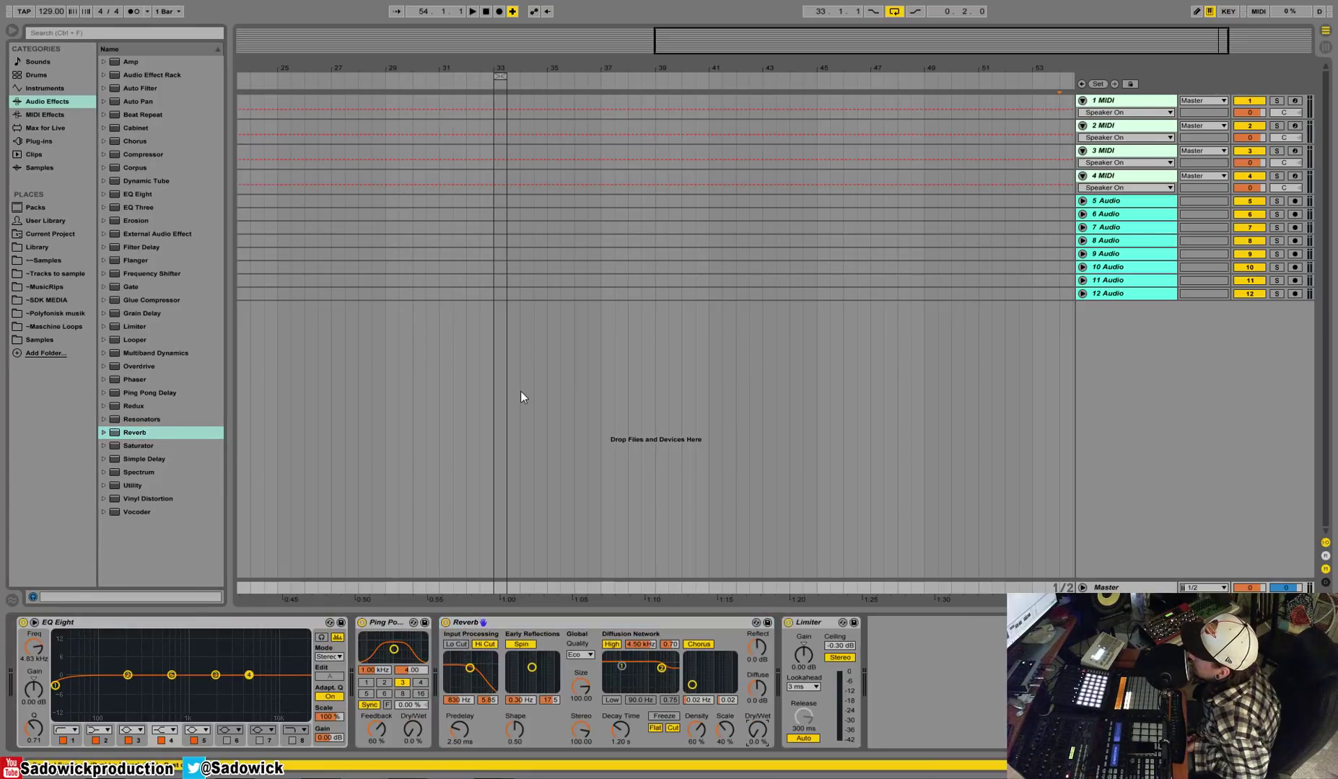
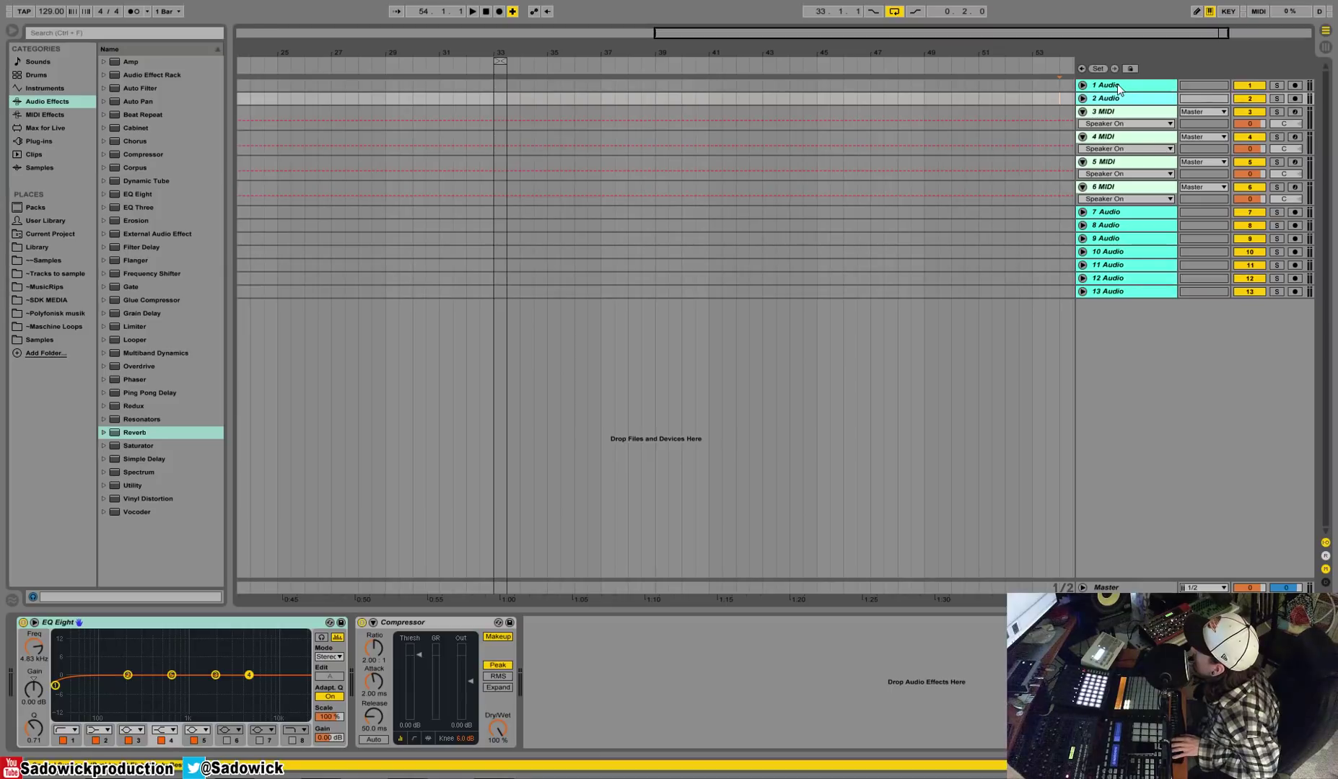
Step: Color the 1 Audio and 2 Audio tracks pink
click(1117, 84)
click(1121, 99)
click(1124, 91)
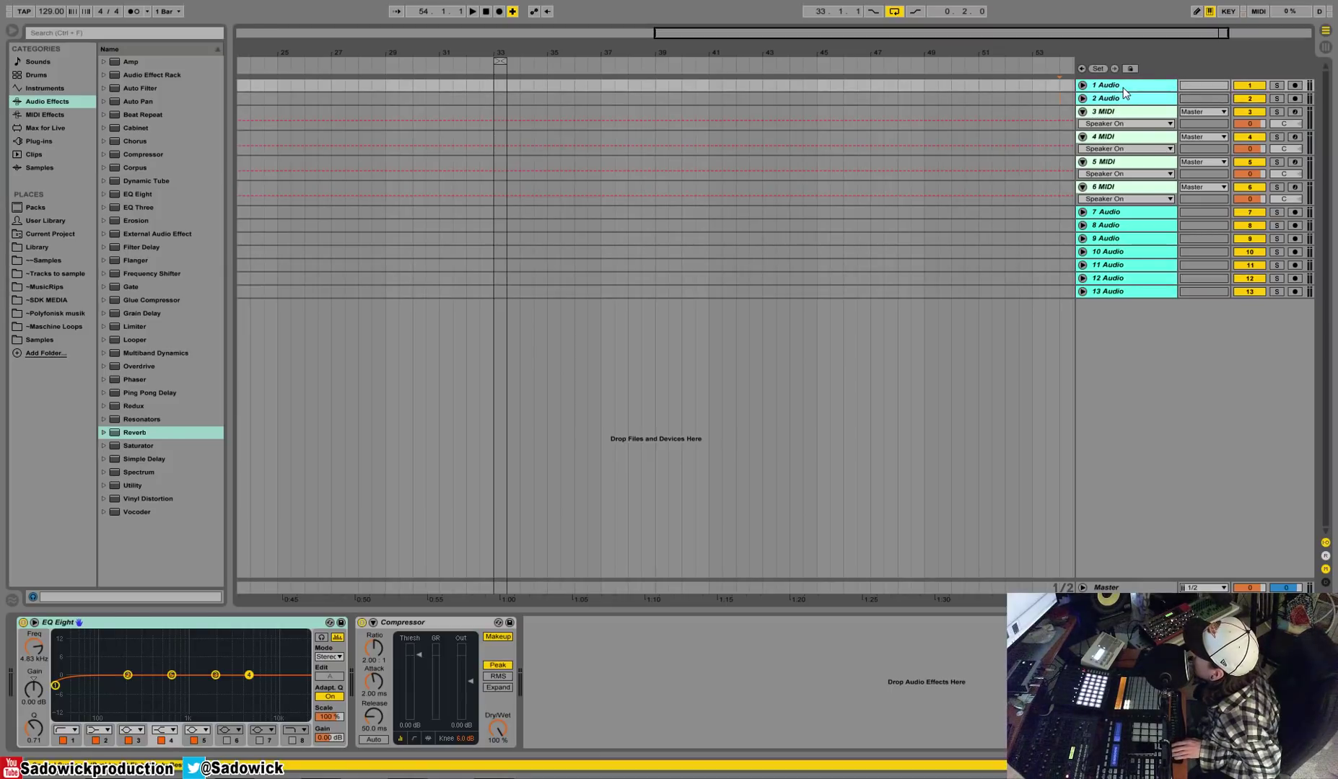
right_click(1124, 88)
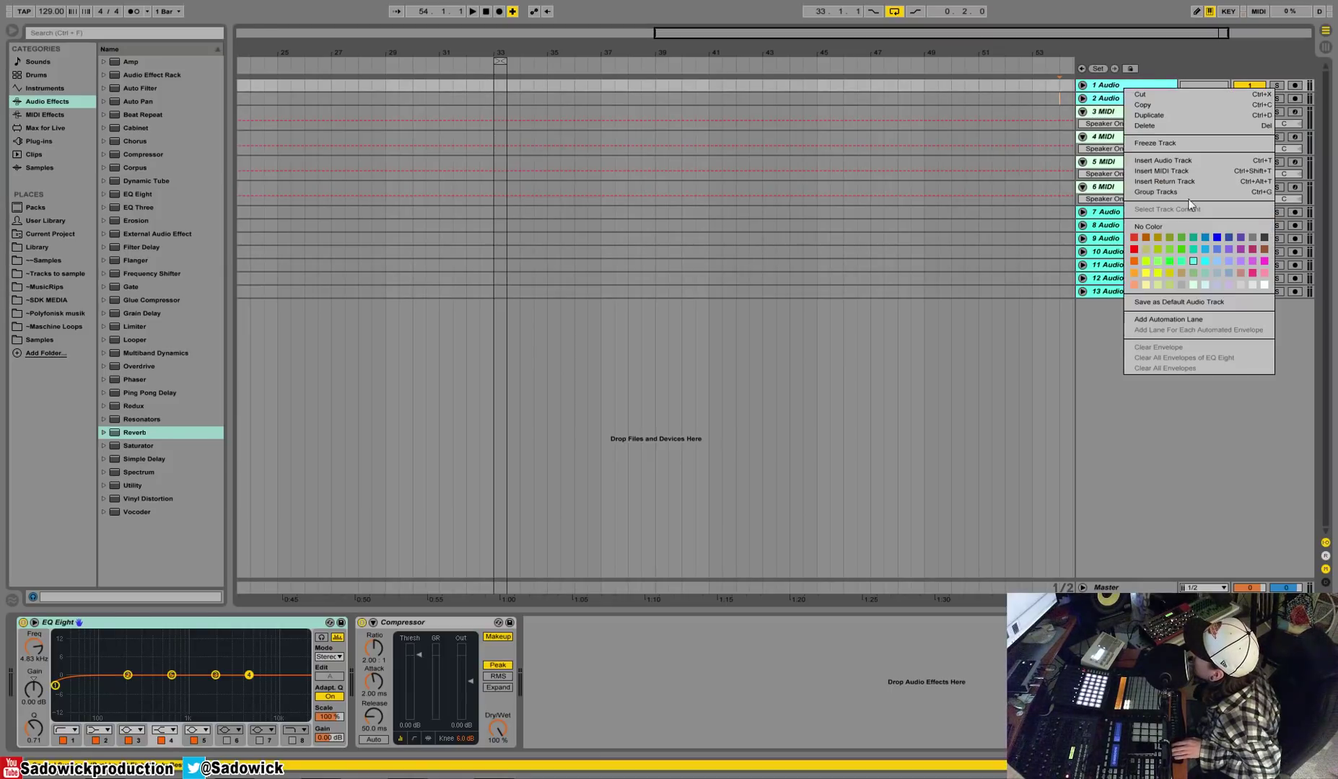
click(1266, 272)
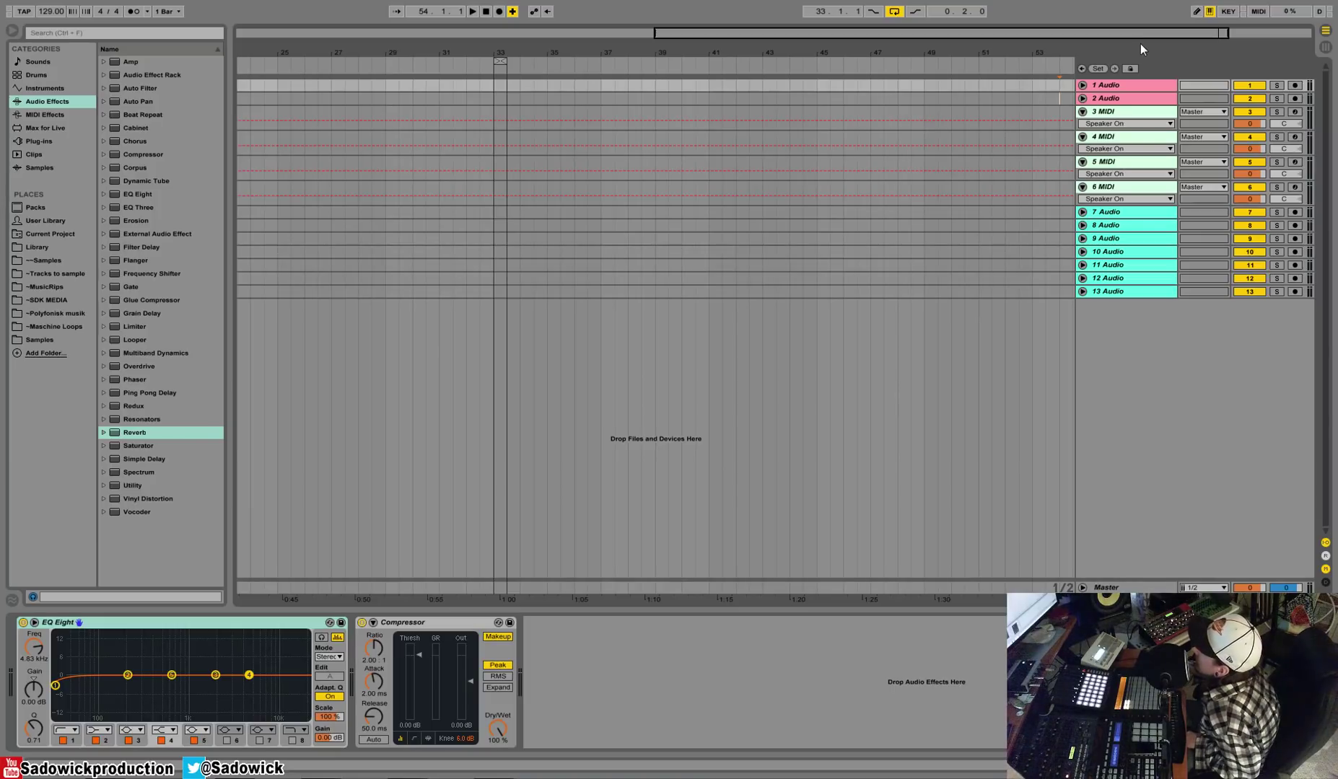
Step: Add a Reverb before the EQ Eight on the 1 Audio track
click(1113, 90)
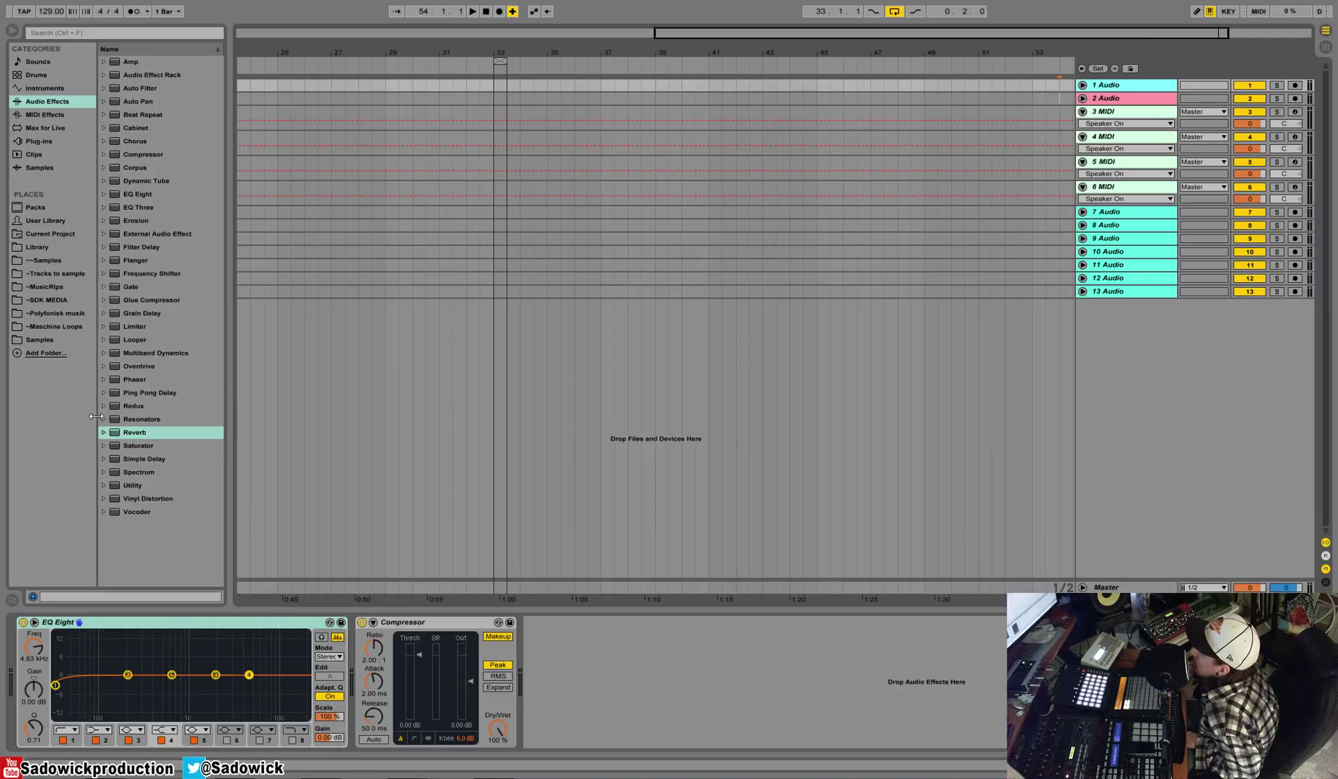
click(130, 433)
drag(32, 679, 32, 679)
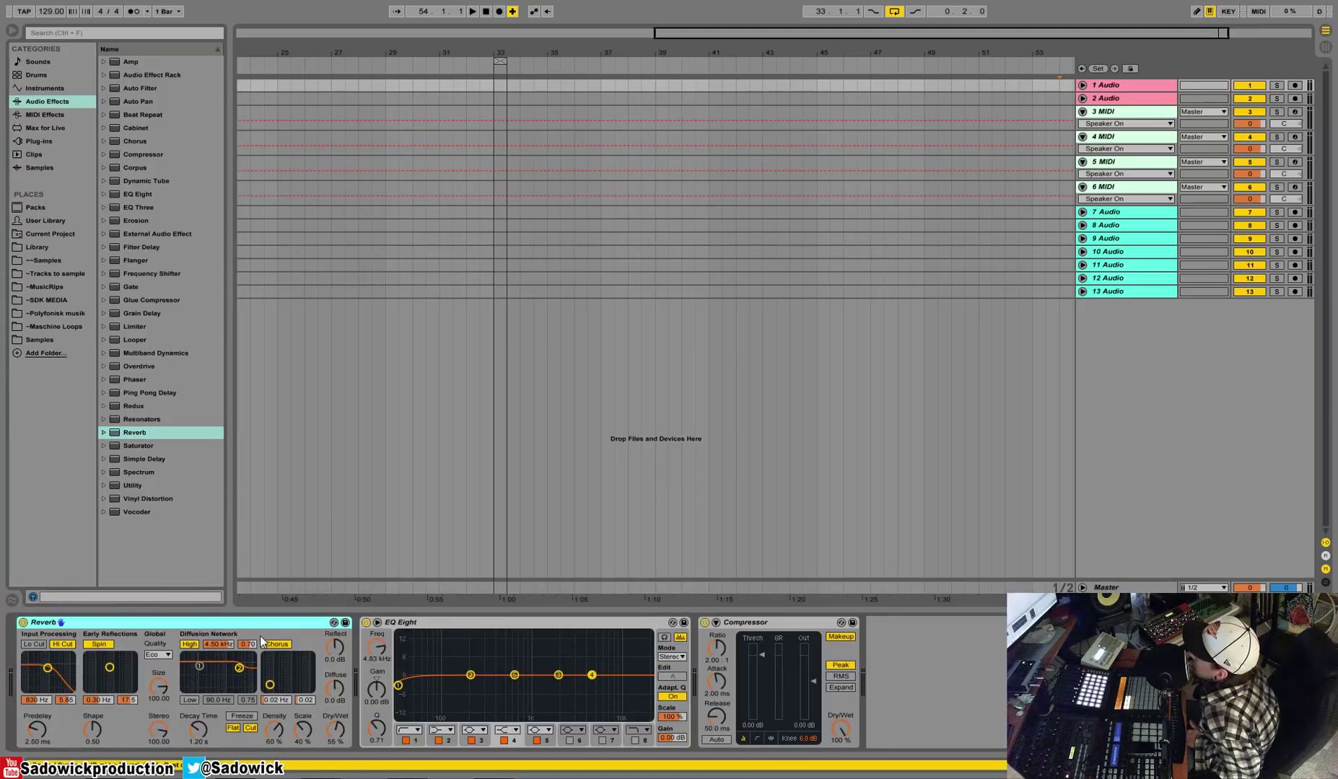
Step: Turn off the Reverb's Flat, Cut, Hi Cut, Spin, High and Chorus options and set its Dry/Wet to 39%
click(232, 728)
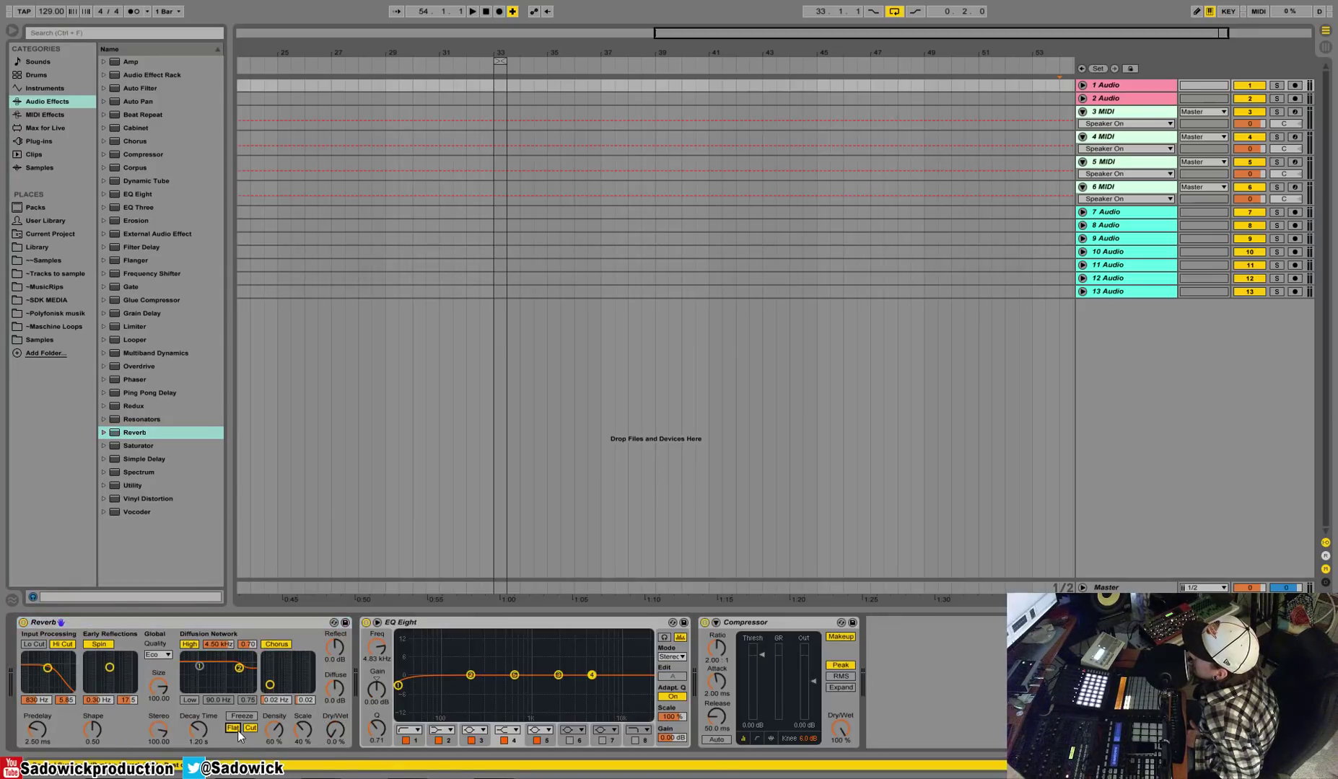
click(250, 728)
click(62, 644)
click(98, 644)
click(189, 644)
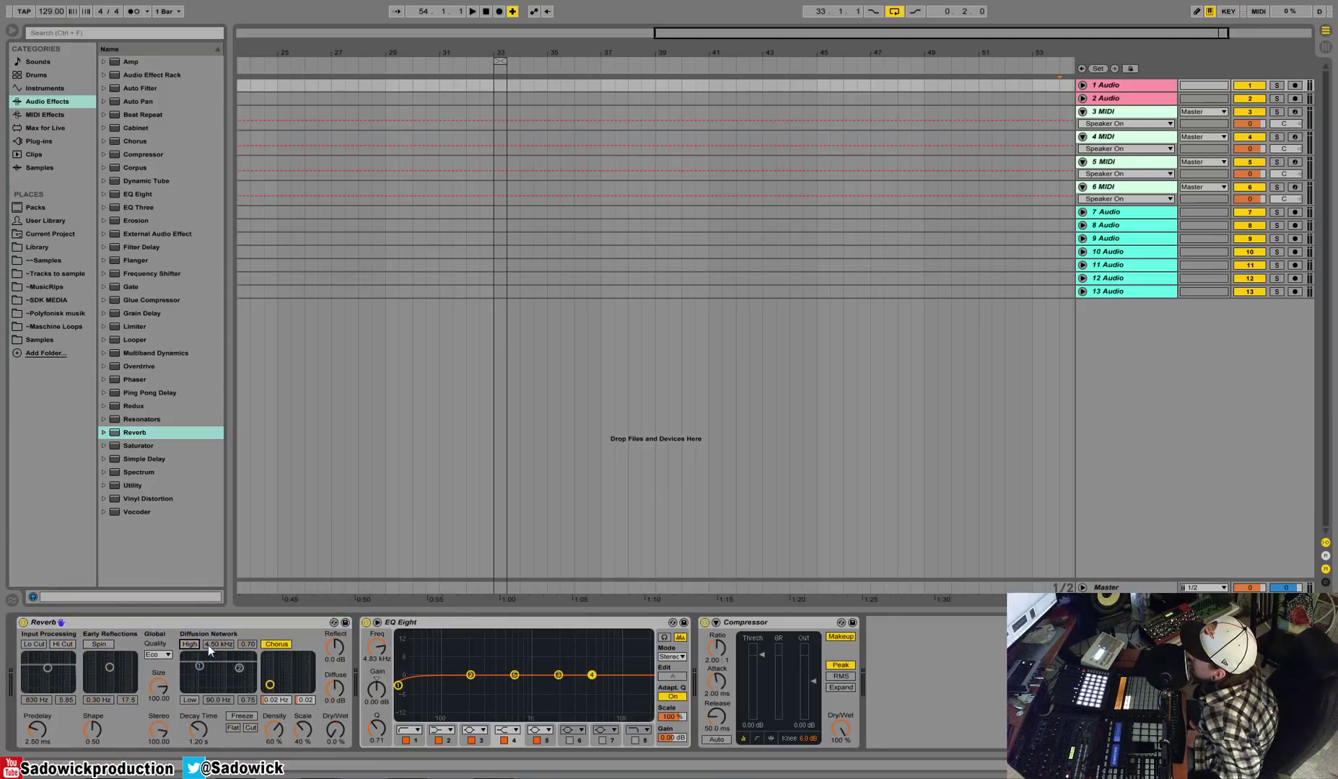
click(276, 644)
drag(335, 730, 335, 711)
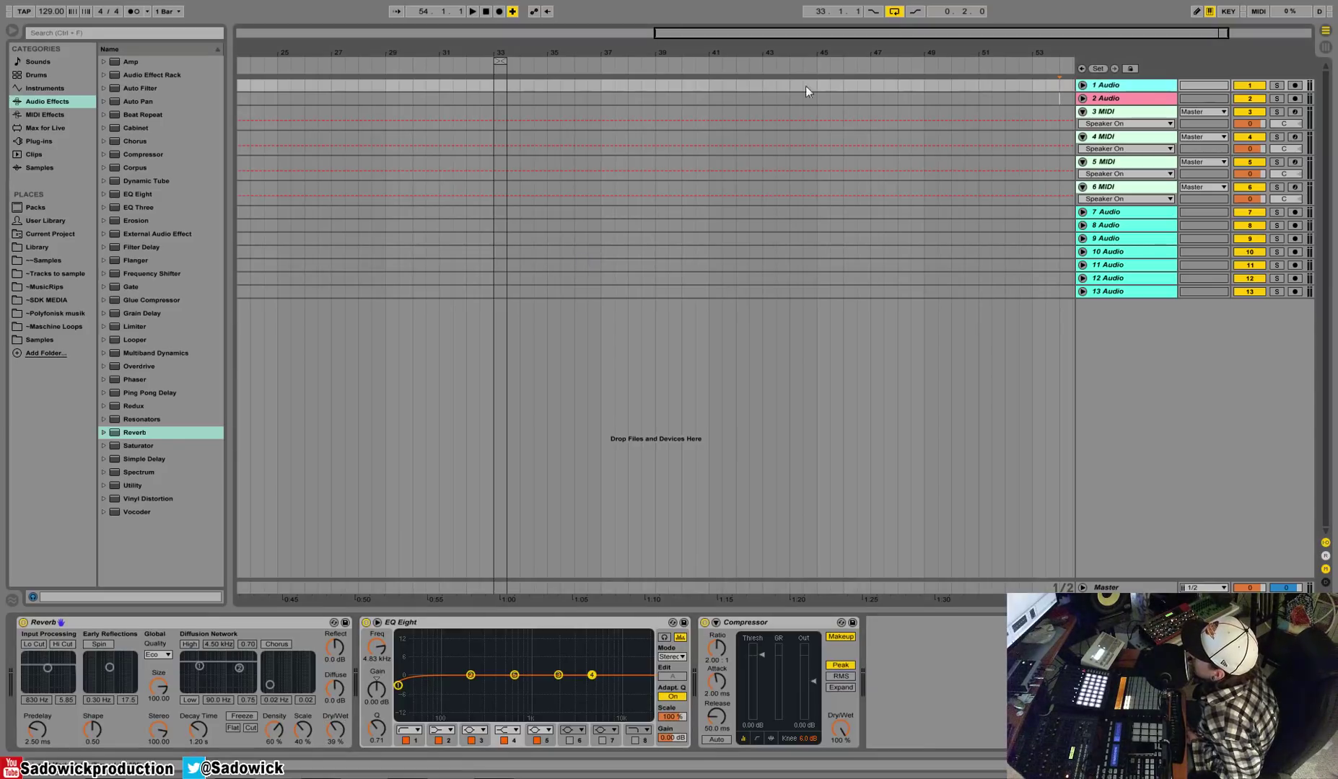
Step: Compare the device chains of the 1 Audio and 2 Audio tracks
drag(413, 85, 548, 96)
key(Delete)
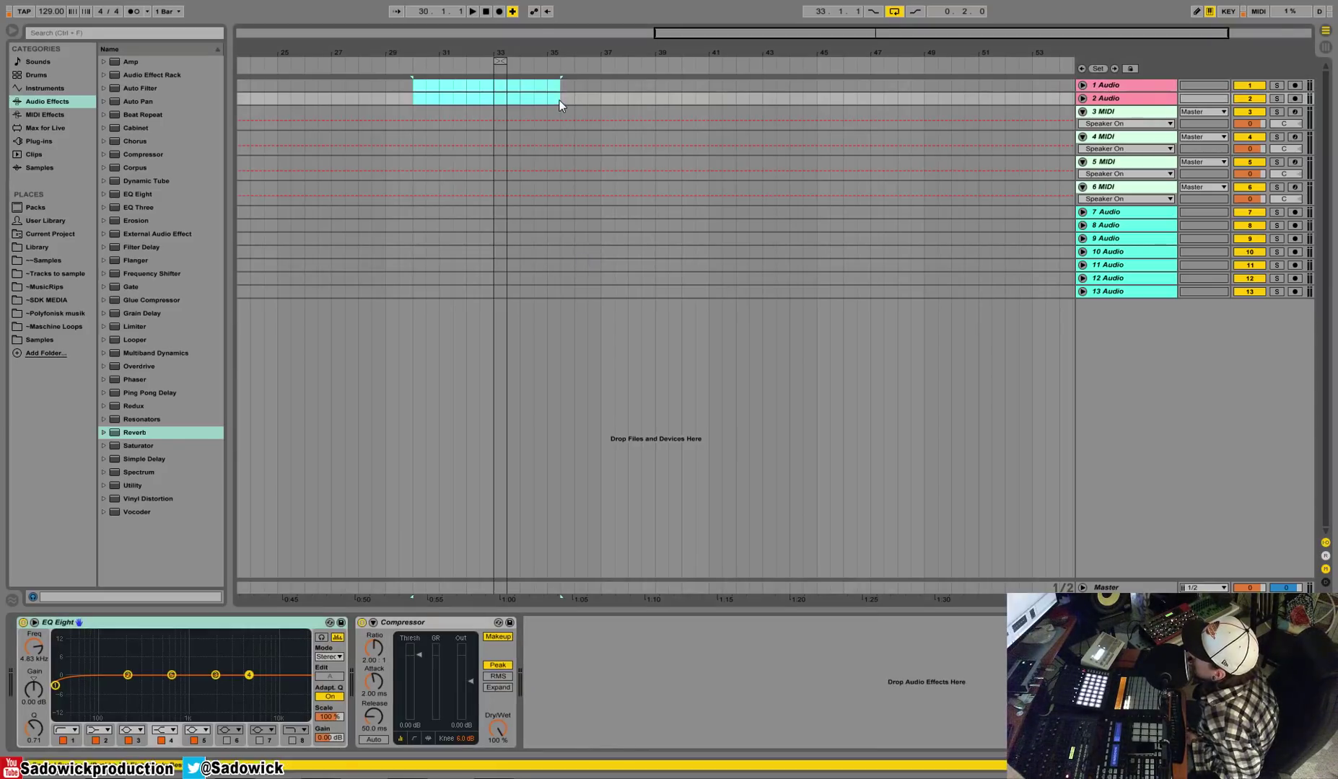
click(560, 100)
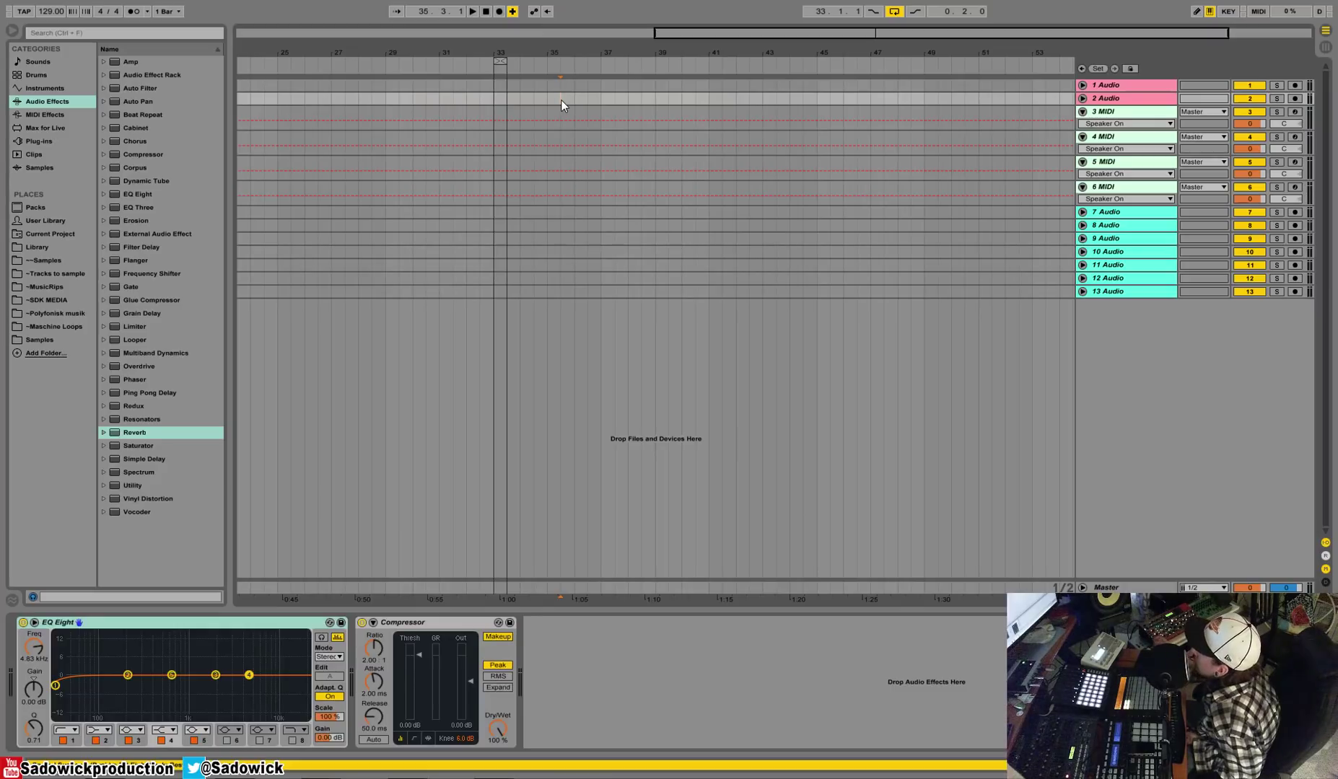
click(654, 84)
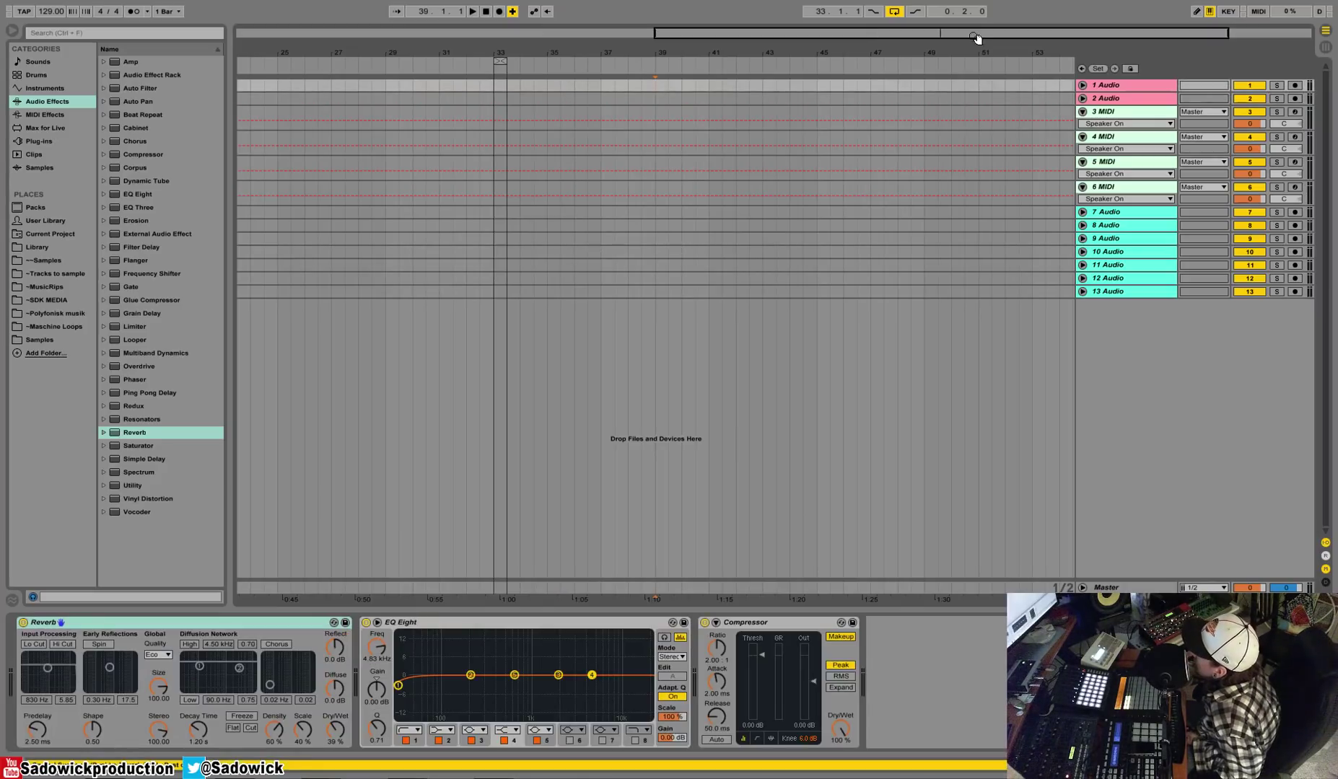
click(1111, 85)
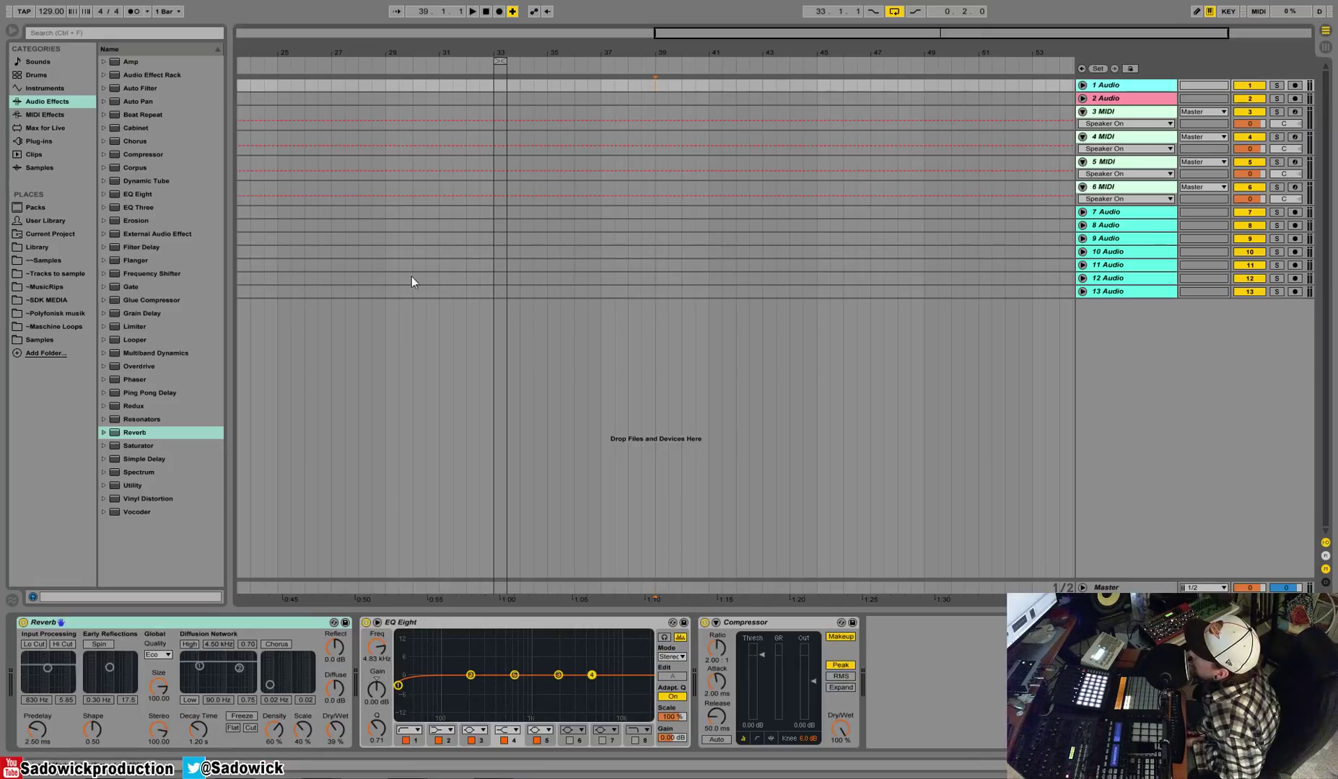
drag(602, 84, 632, 83)
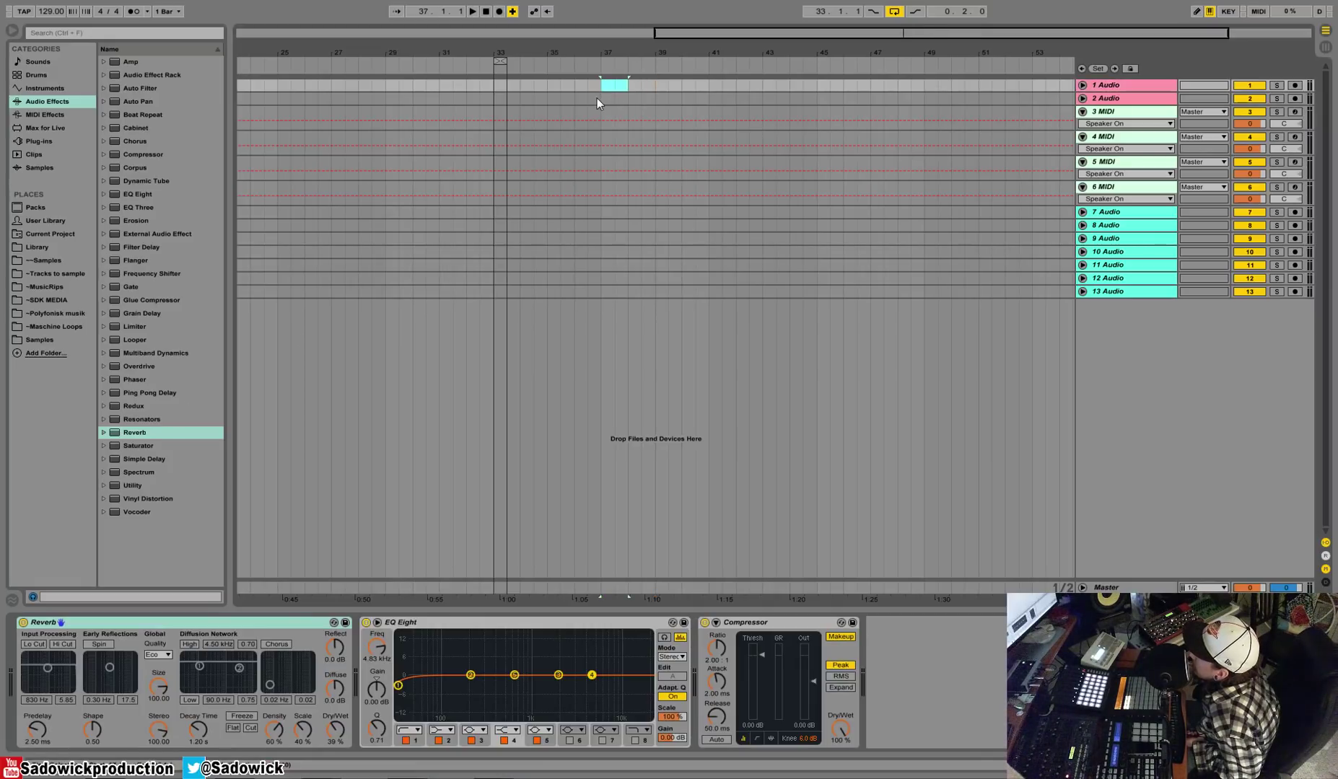
click(620, 100)
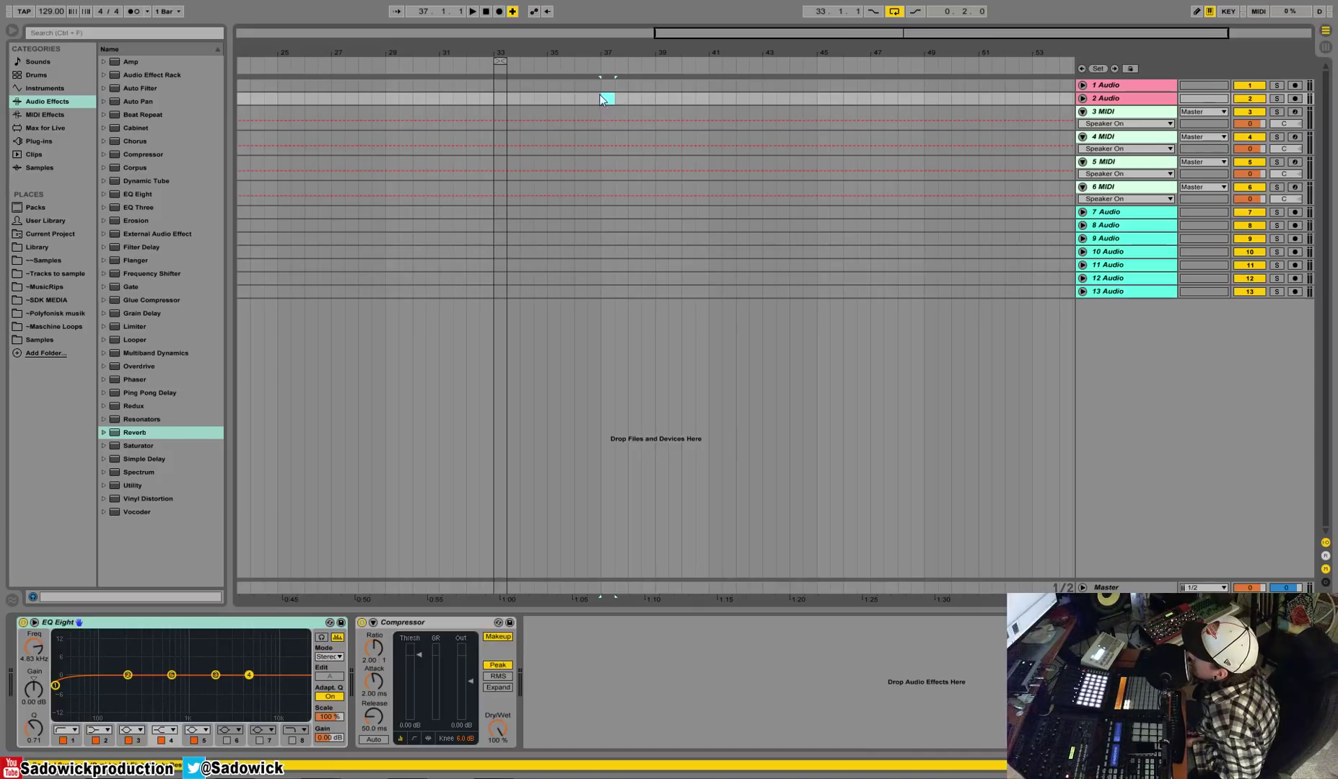
Step: Duplicate the pink 2 Audio track and delete the copy
right_click(1130, 98)
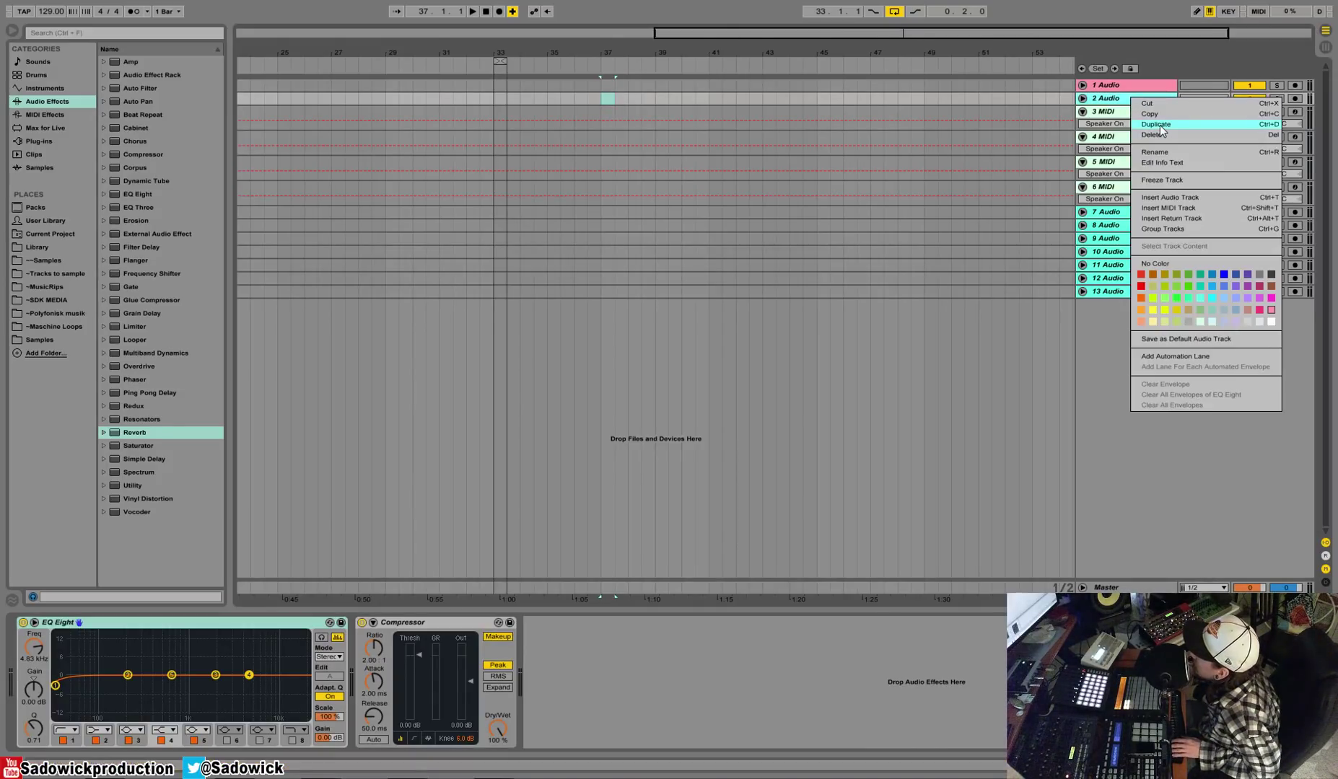
click(1157, 125)
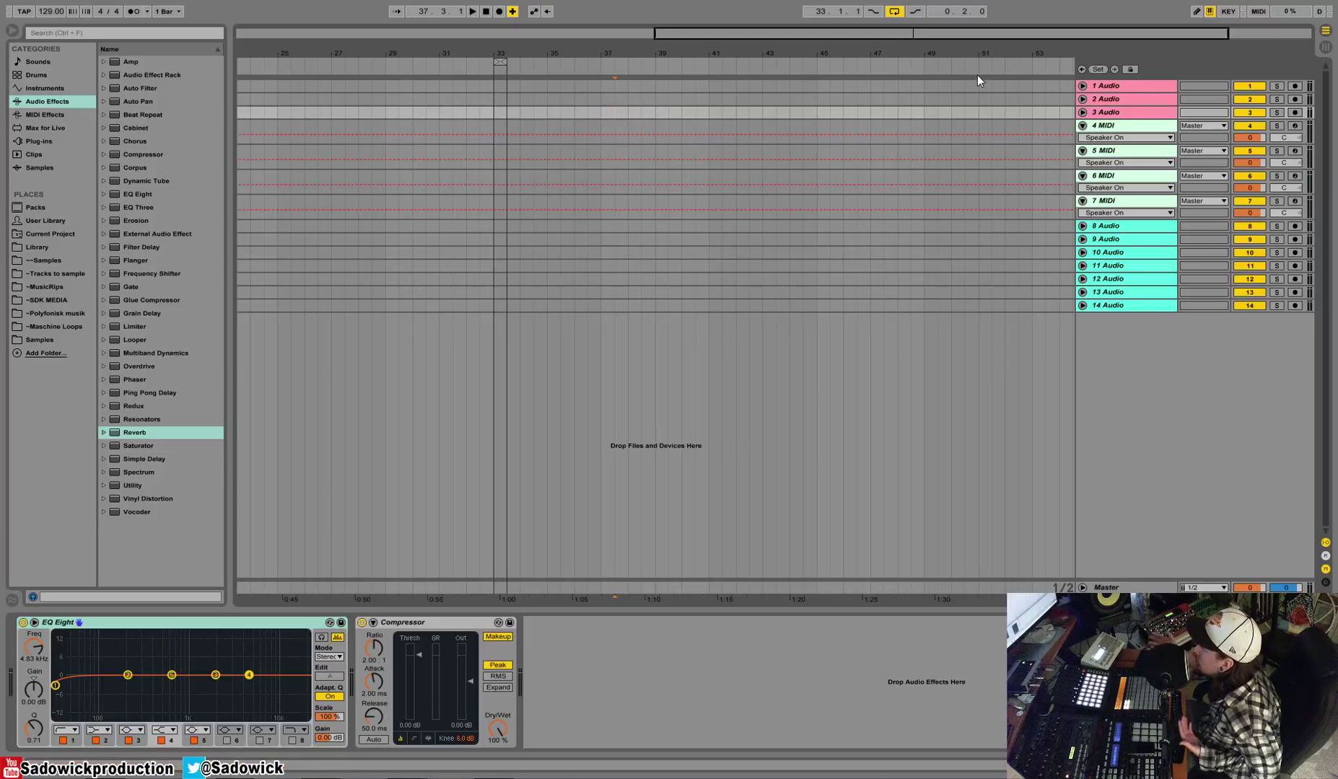
right_click(1130, 113)
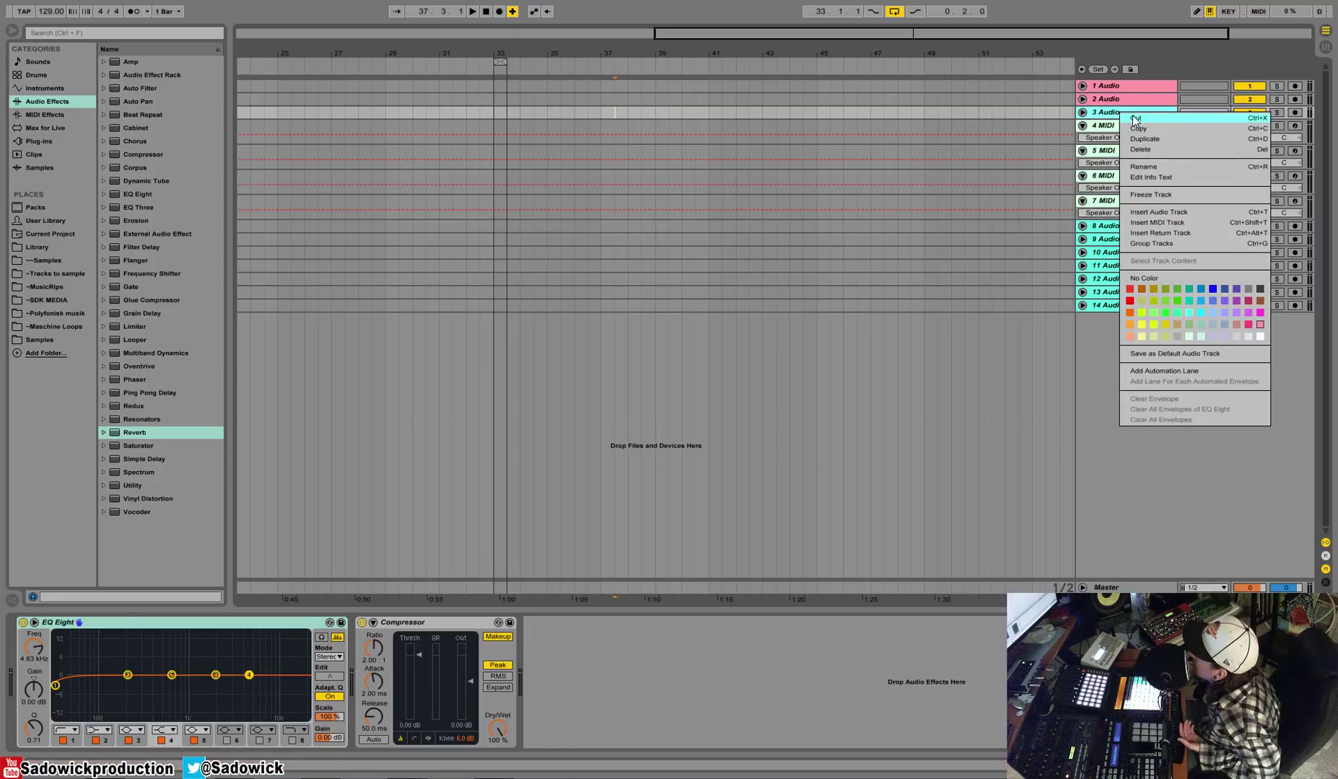
click(1155, 146)
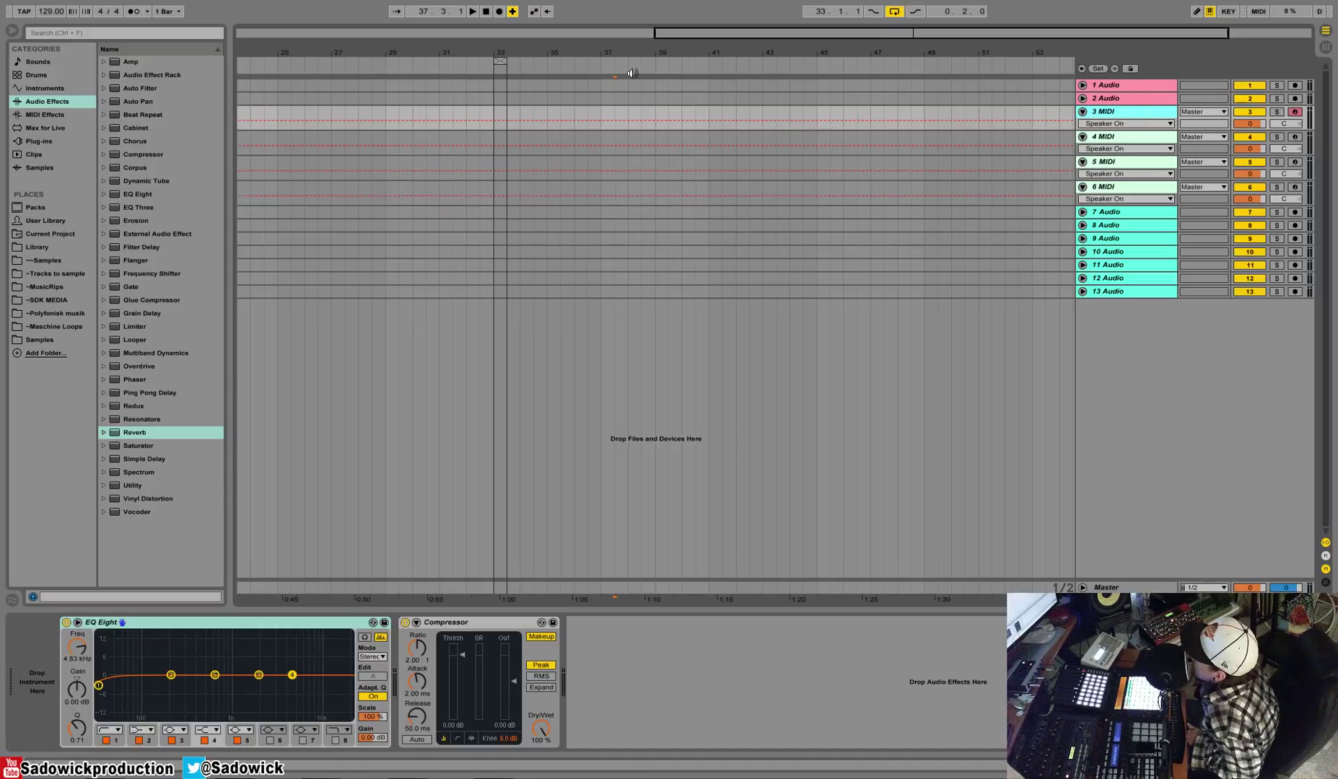
drag(508, 81, 651, 103)
click(651, 103)
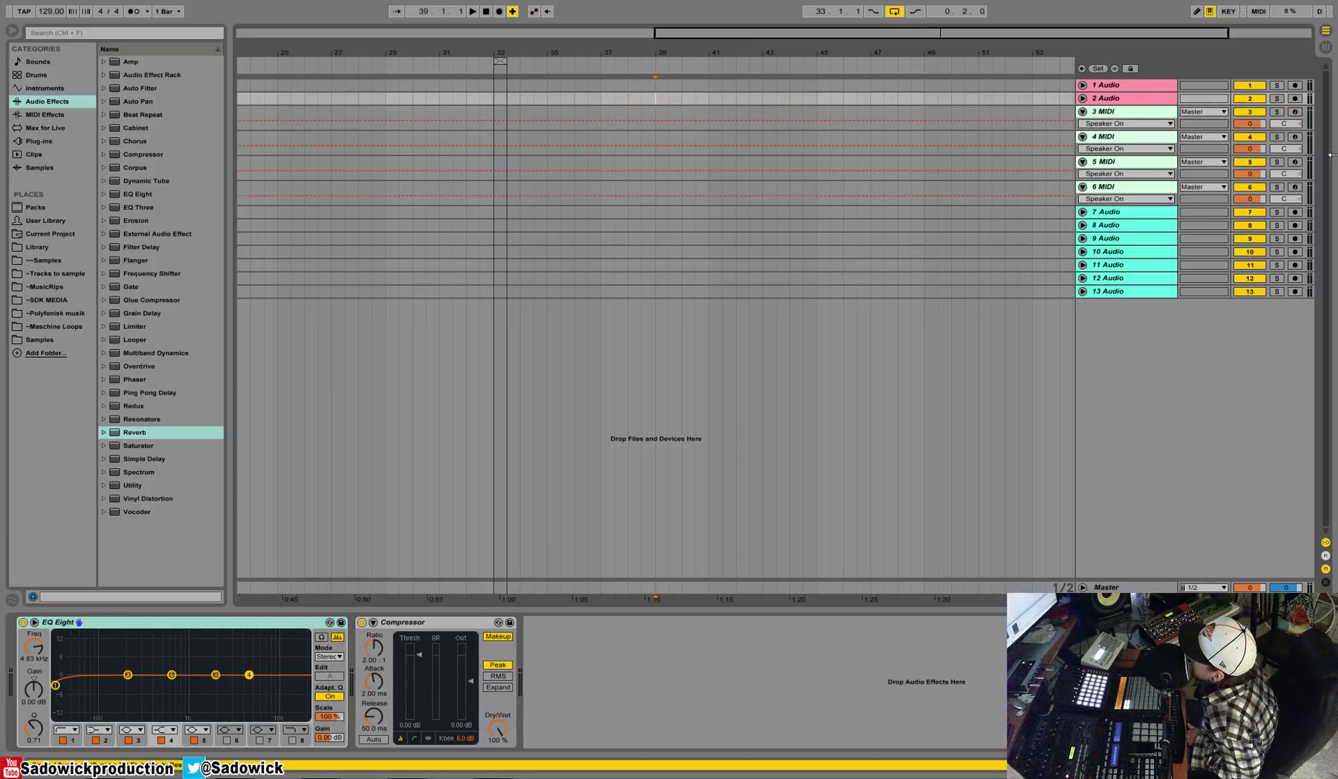
click(1125, 110)
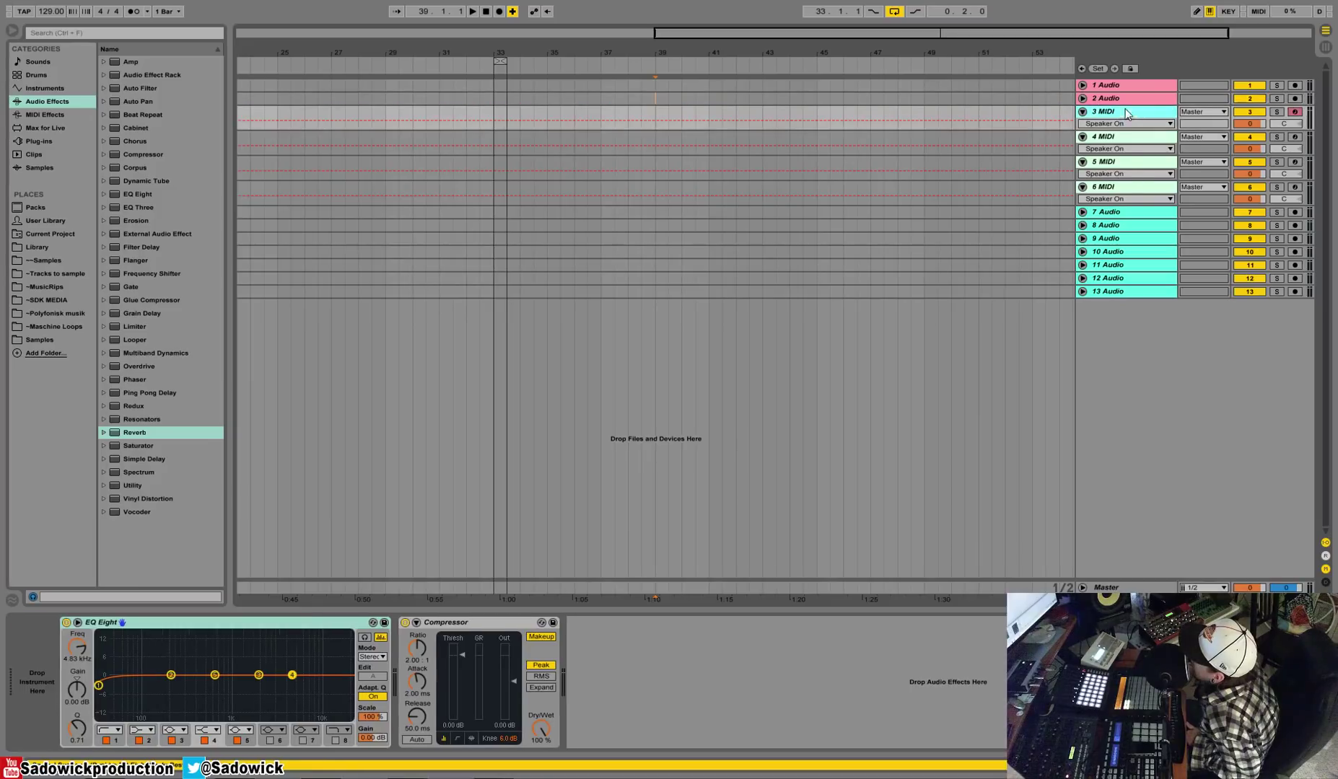
Step: Duplicate the 6 MIDI track and move the copy below the first turquoise audio track
click(1124, 192)
key(Up)
key(Up)
key(Up)
right_click(1120, 192)
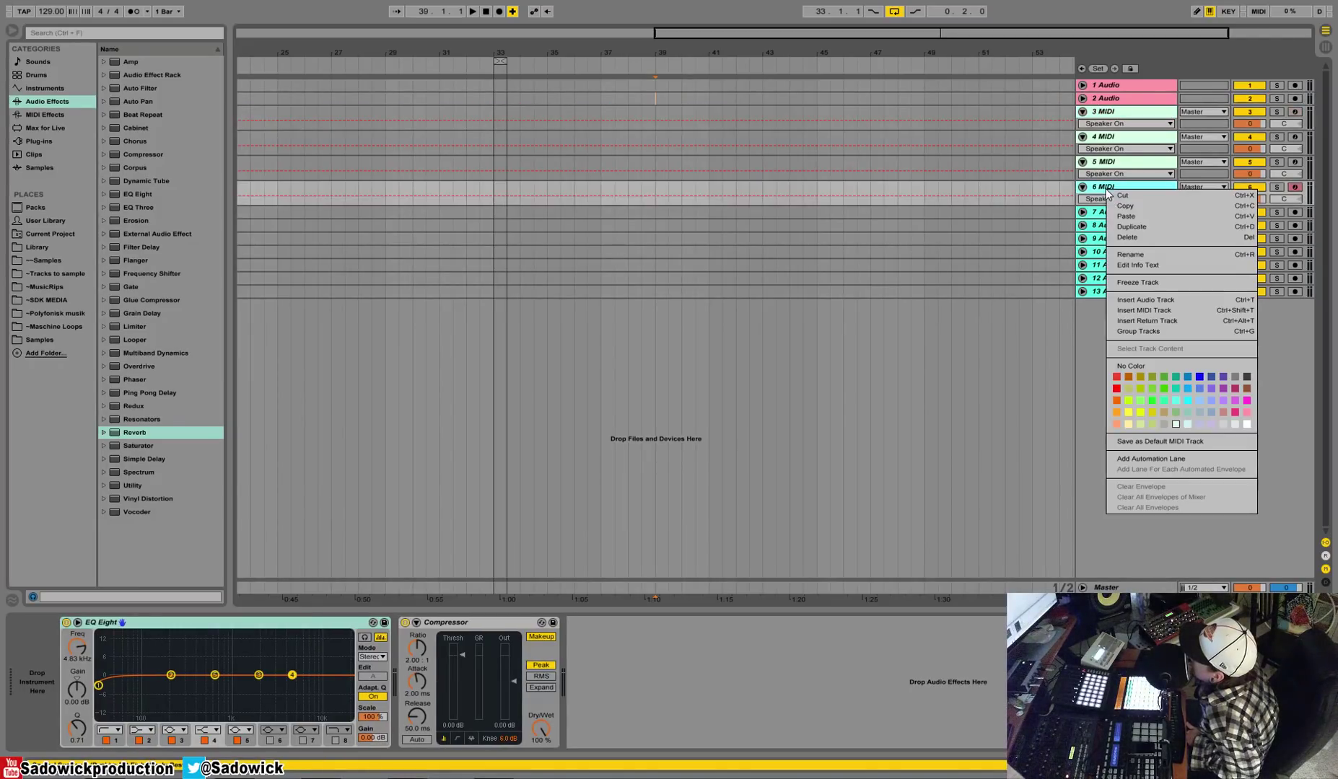
click(1131, 226)
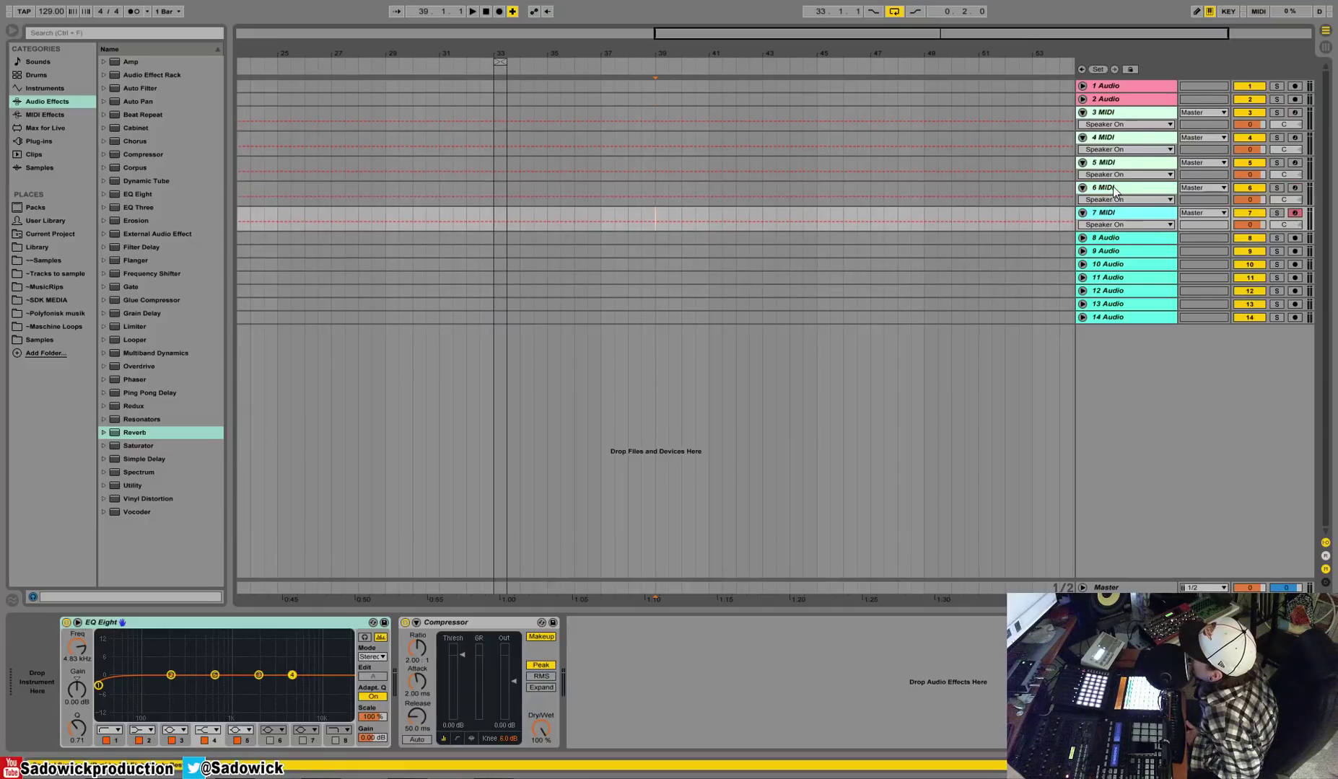
drag(1115, 230, 1117, 253)
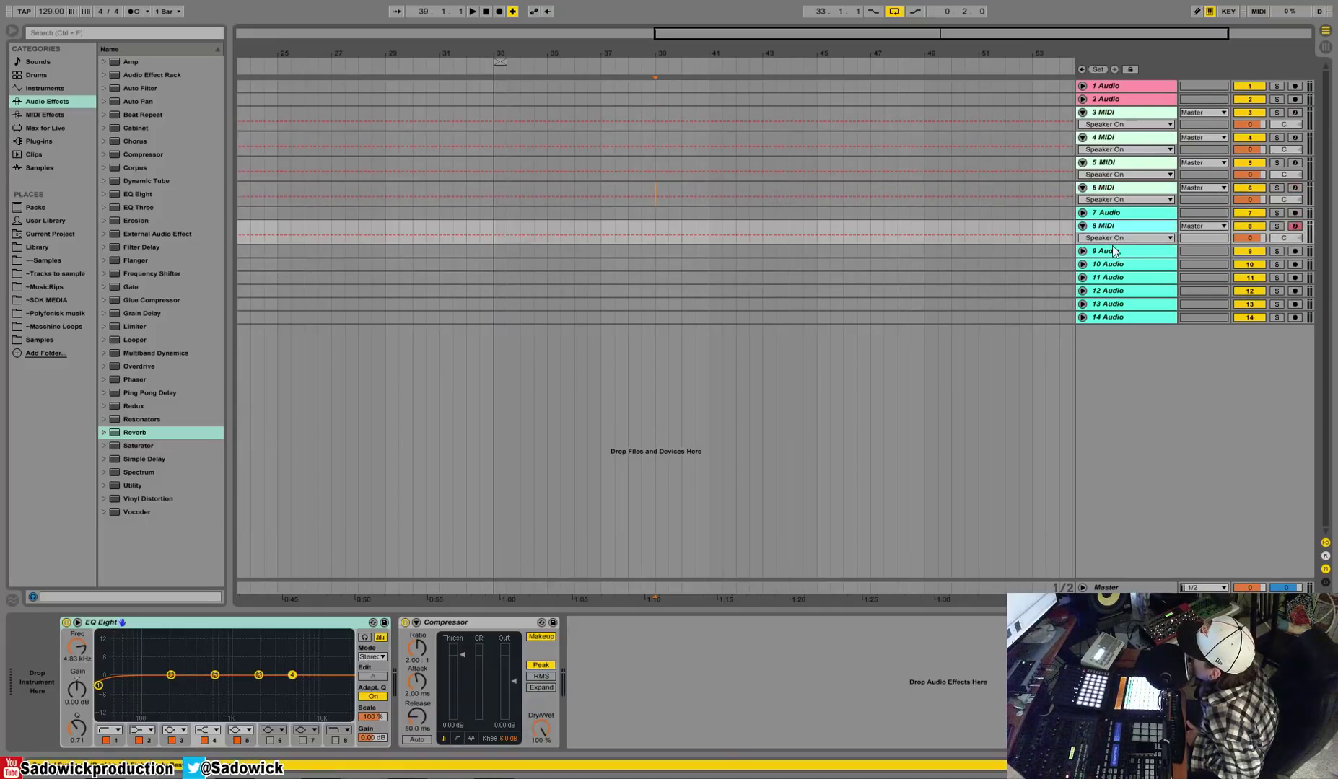
Step: Color the 8 MIDI track orange
right_click(1115, 226)
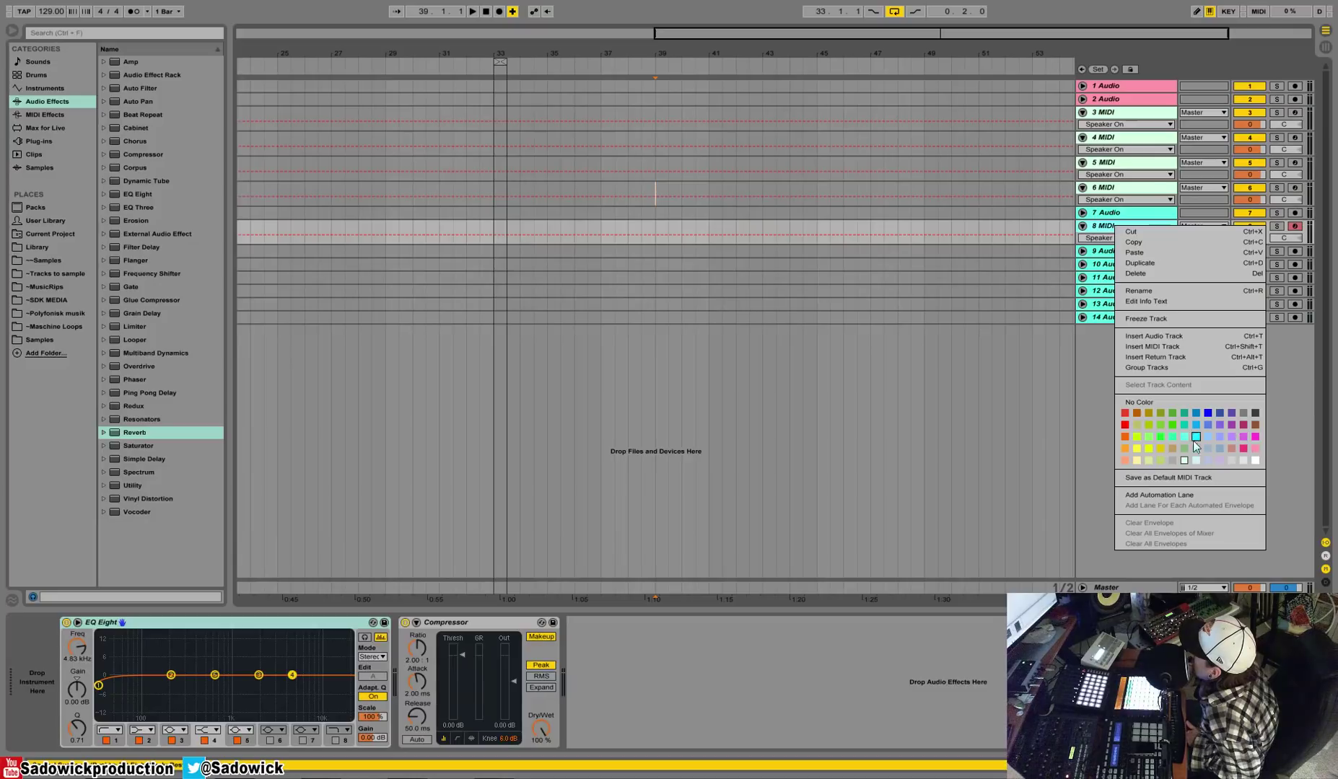
click(1125, 436)
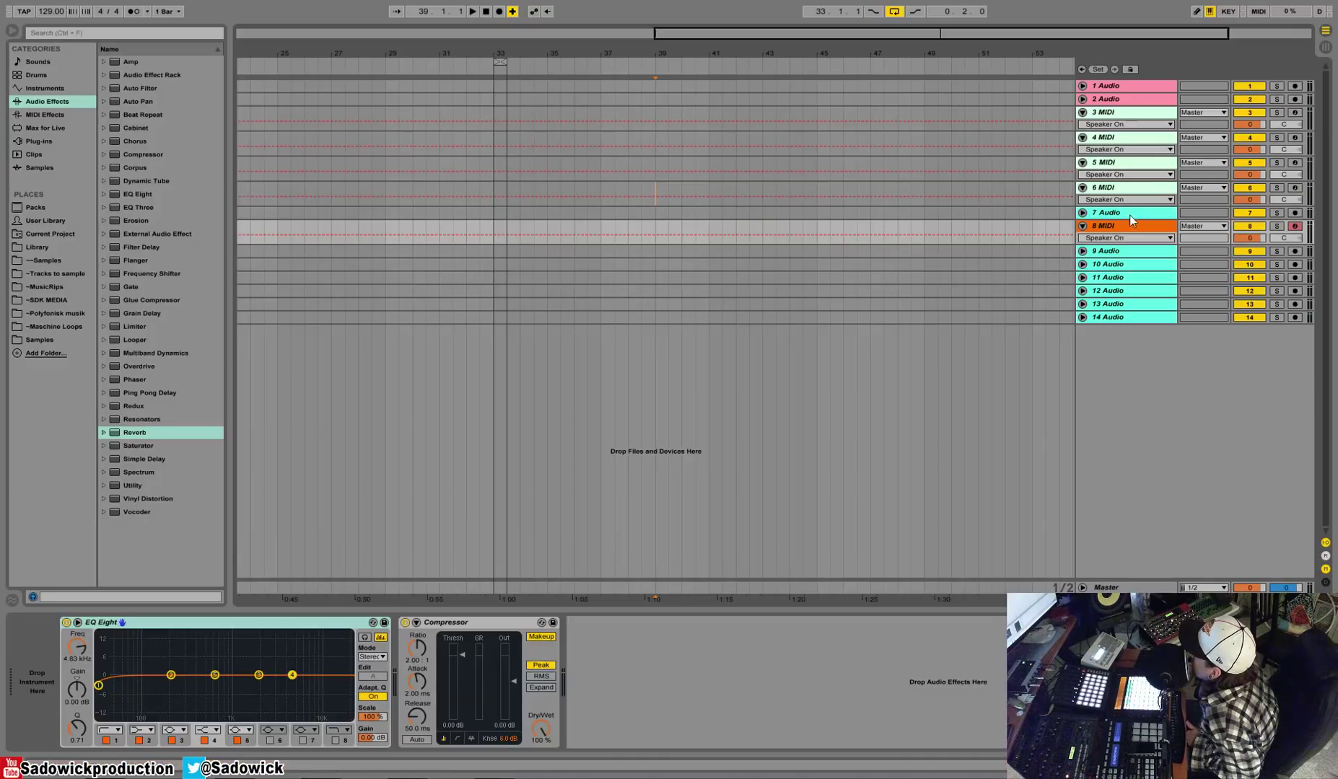
key(ctrl+z)
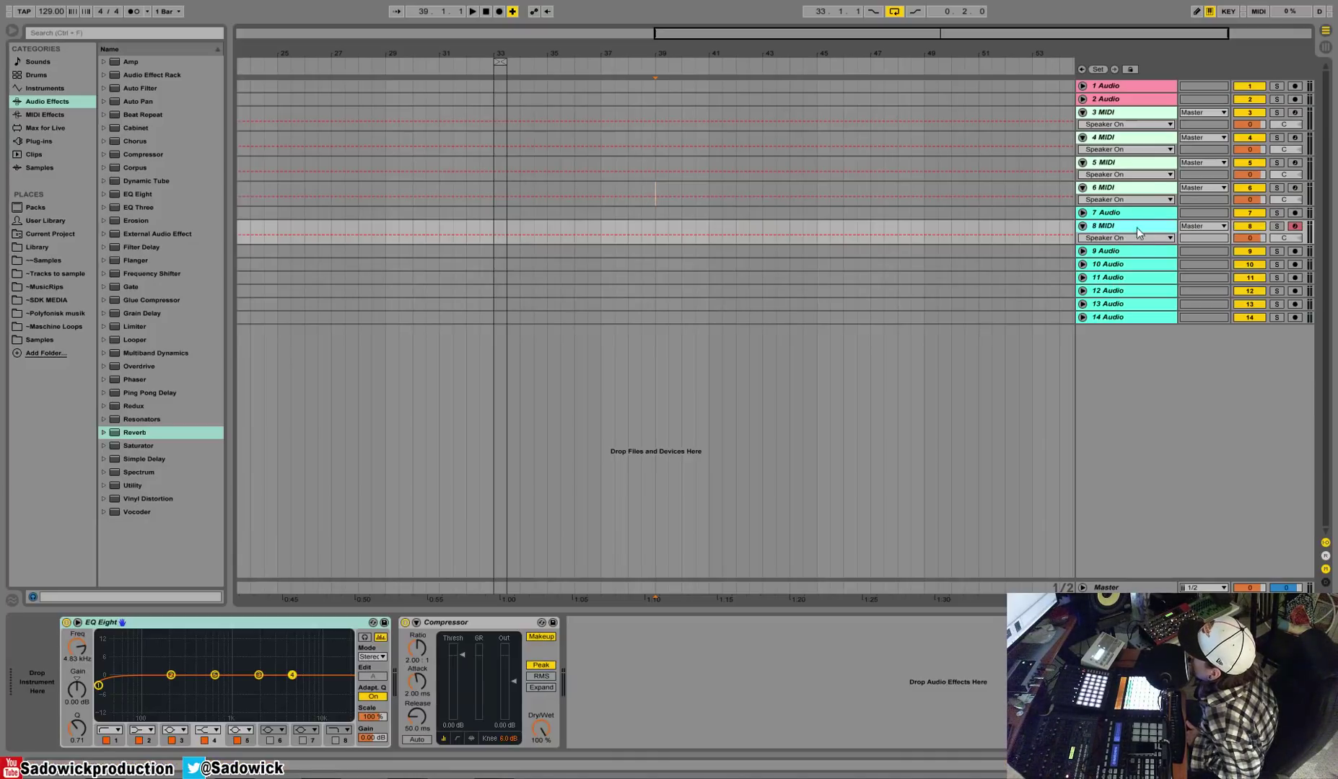
key(ctrl+y)
Step: Add a Drum Rack instrument before the EQ Eight on the orange MIDI track
click(37, 114)
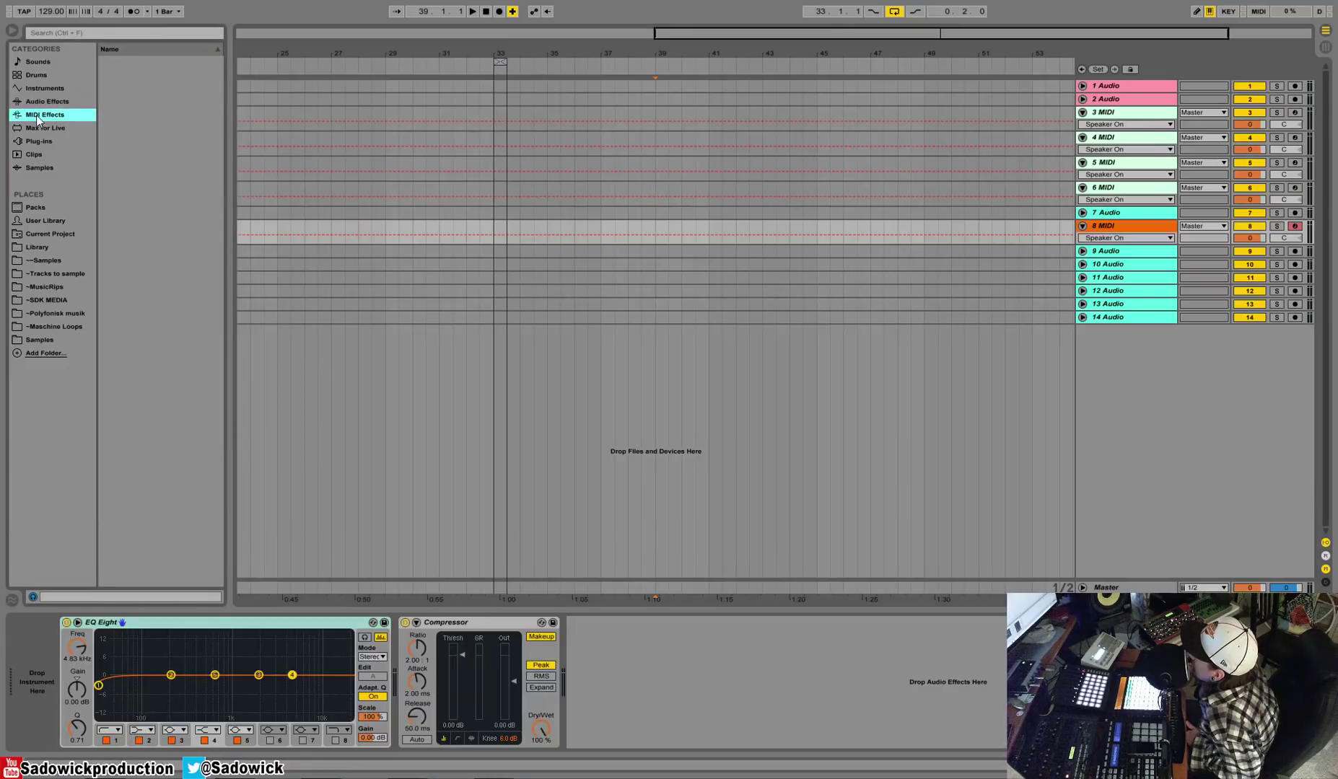
click(45, 99)
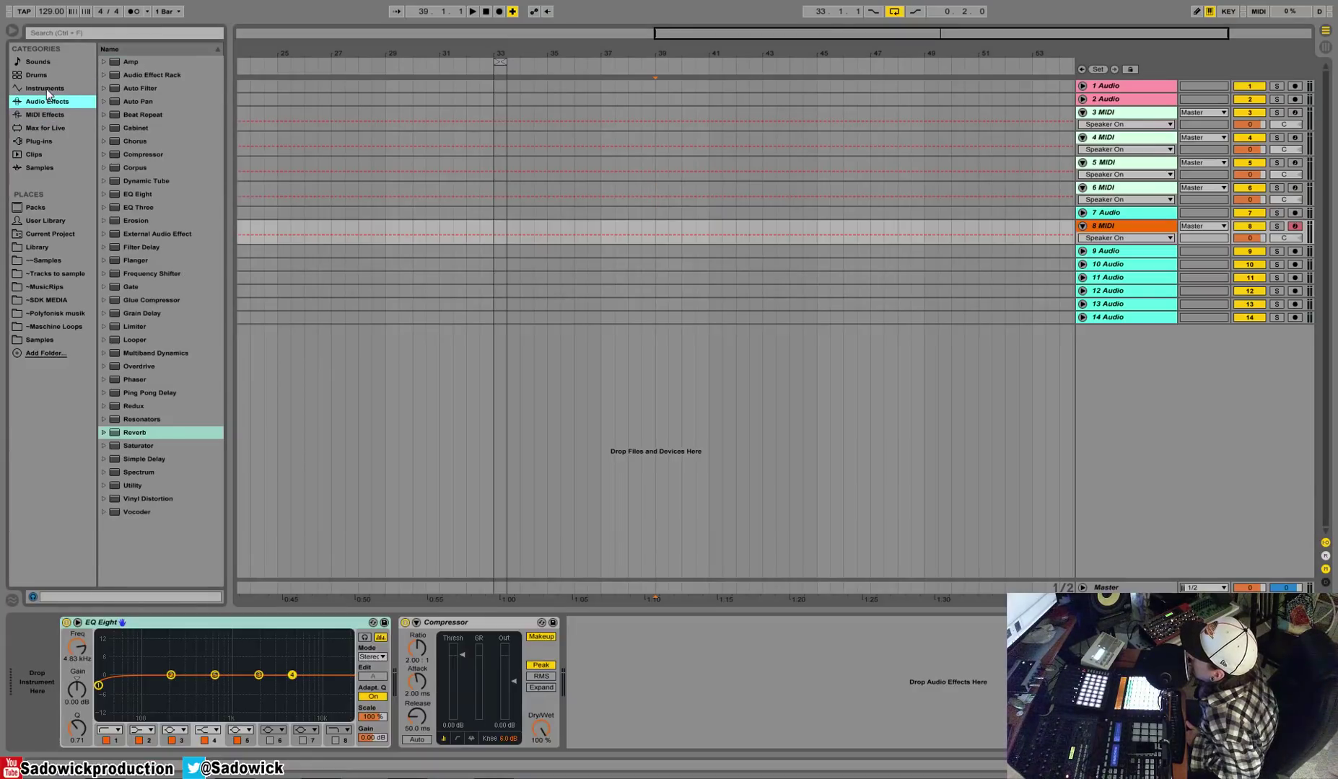
click(46, 89)
drag(140, 88, 51, 659)
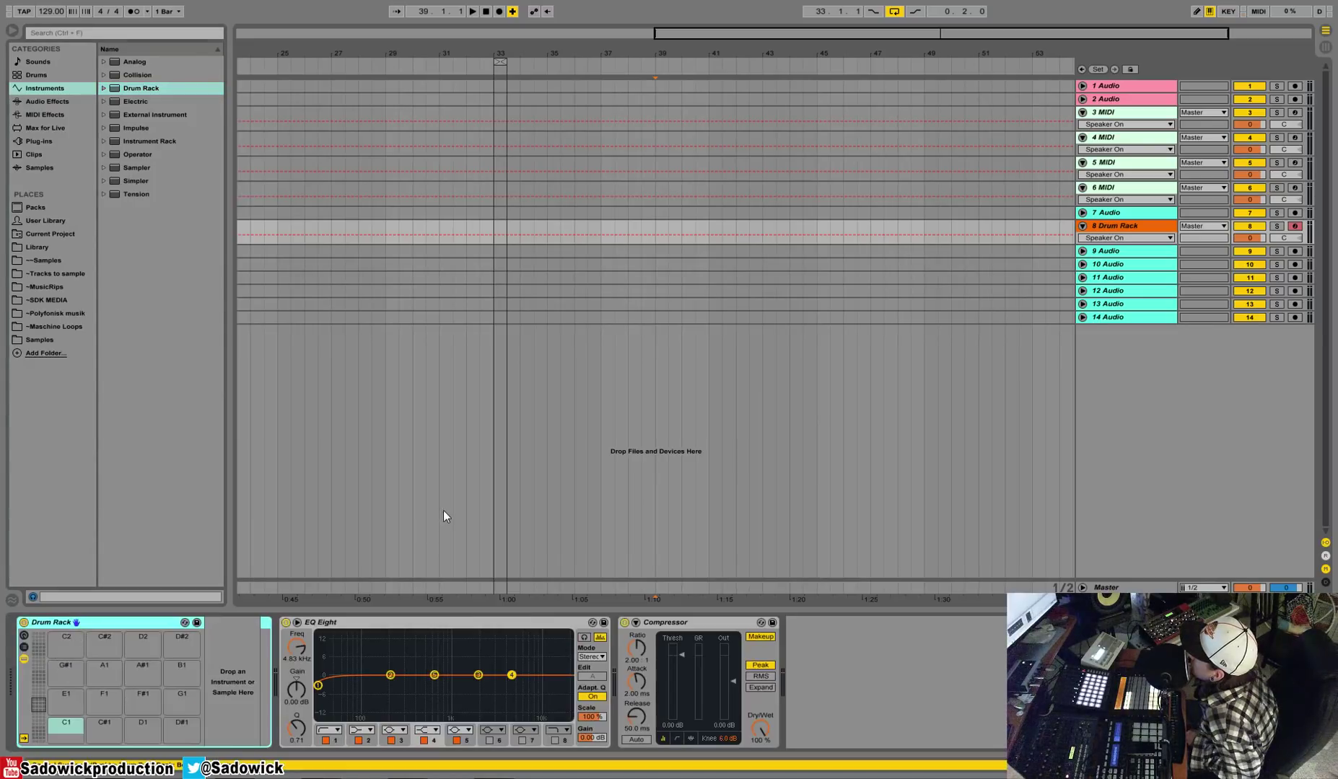
Step: Duplicate the orange Drum Rack track and move the 7 Audio track below both Drum Rack tracks
click(1121, 227)
right_click(1121, 227)
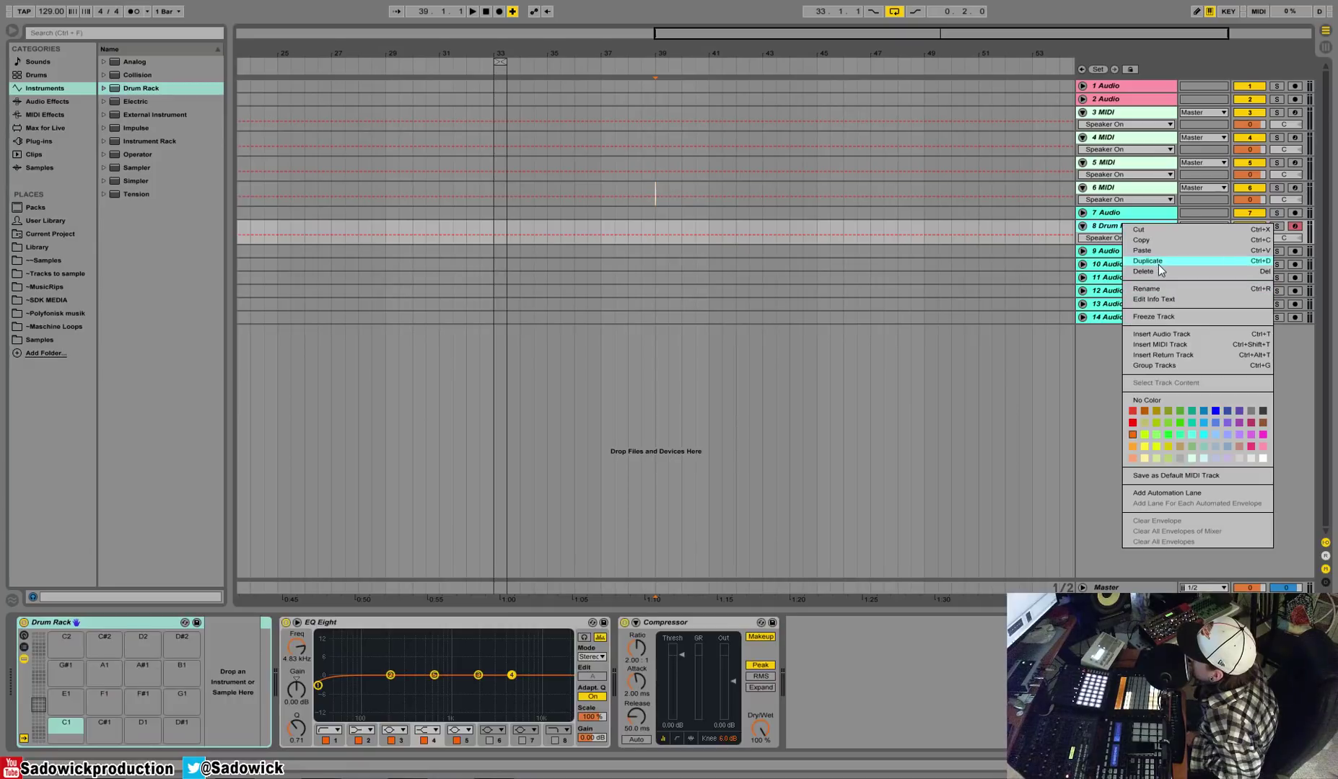
click(1158, 264)
click(1121, 214)
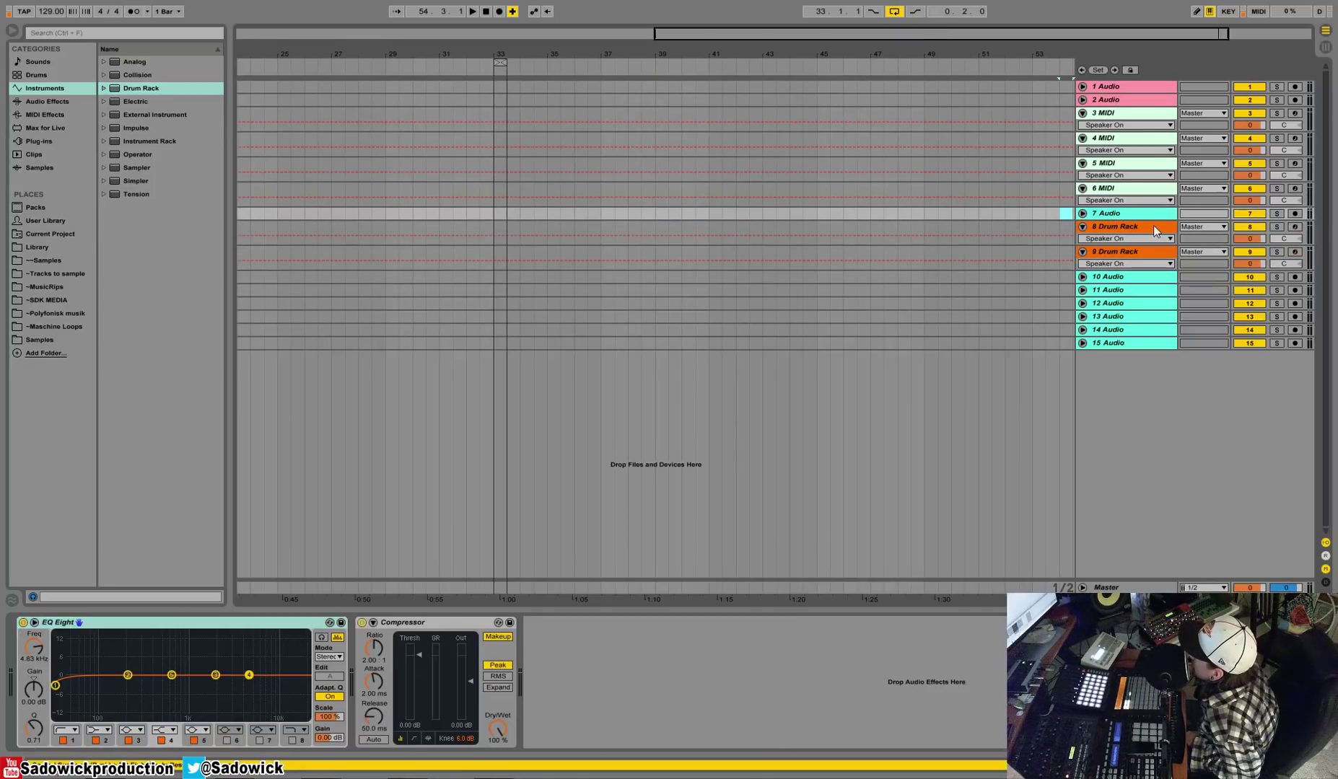
drag(1121, 213, 1129, 279)
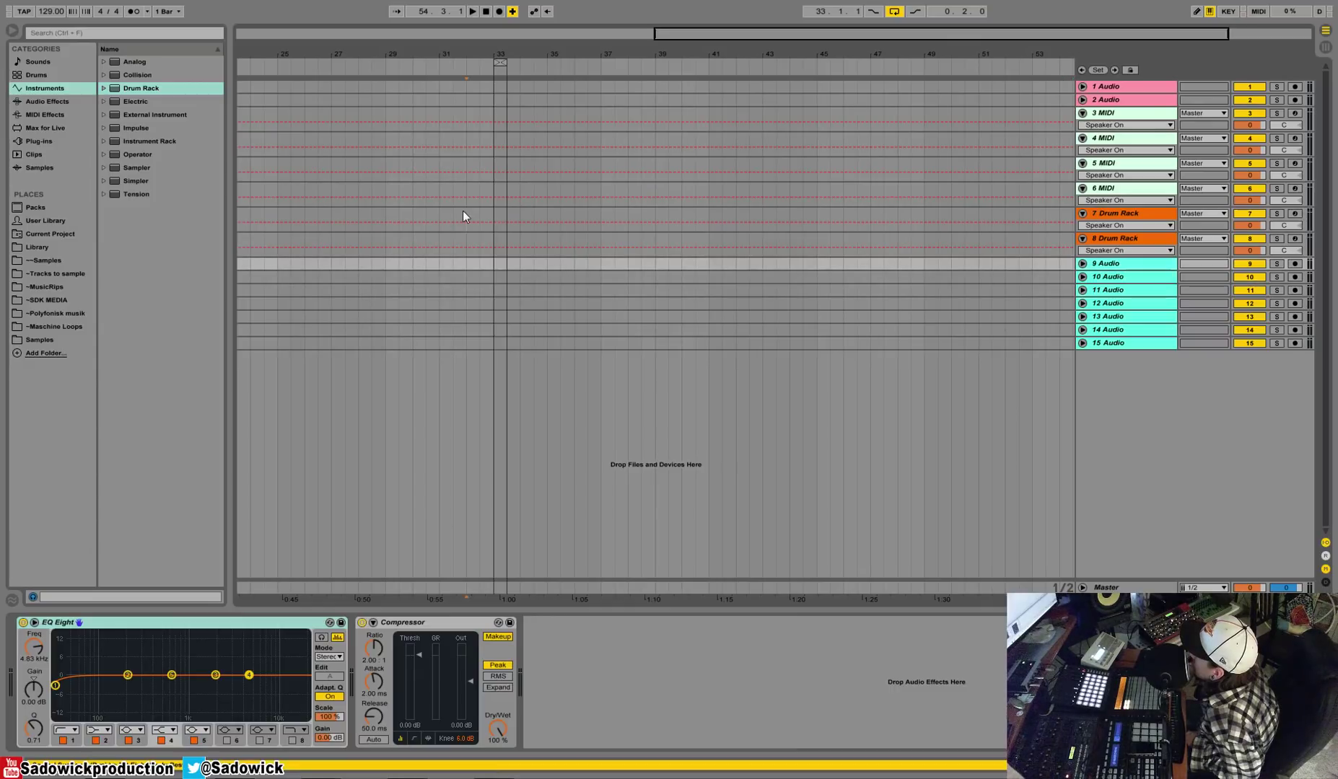
mouse_move(467, 211)
mouse_down()
mouse_move(668, 243)
mouse_move(669, 267)
mouse_move(721, 284)
mouse_move(684, 278)
mouse_up()
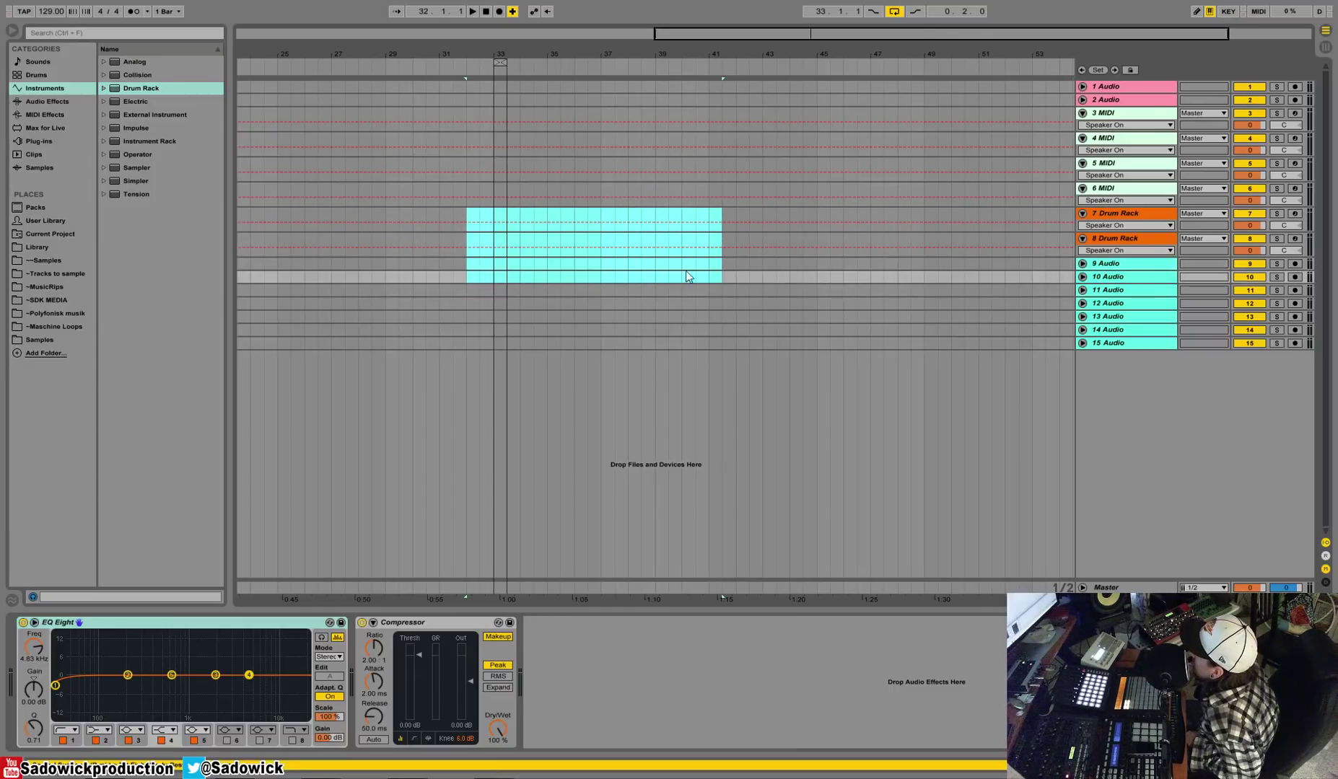
click(682, 277)
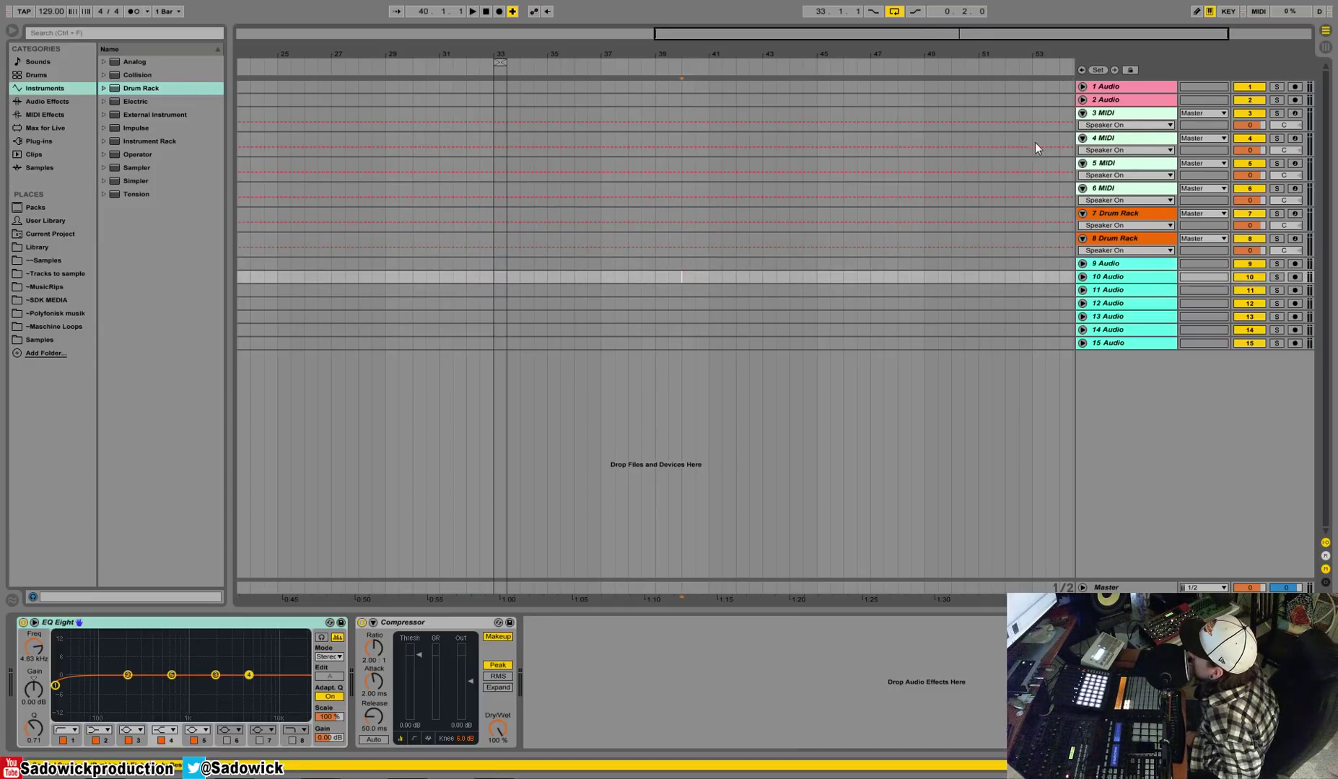
mouse_move(640, 284)
mouse_down()
mouse_move(487, 304)
mouse_move(491, 334)
mouse_up()
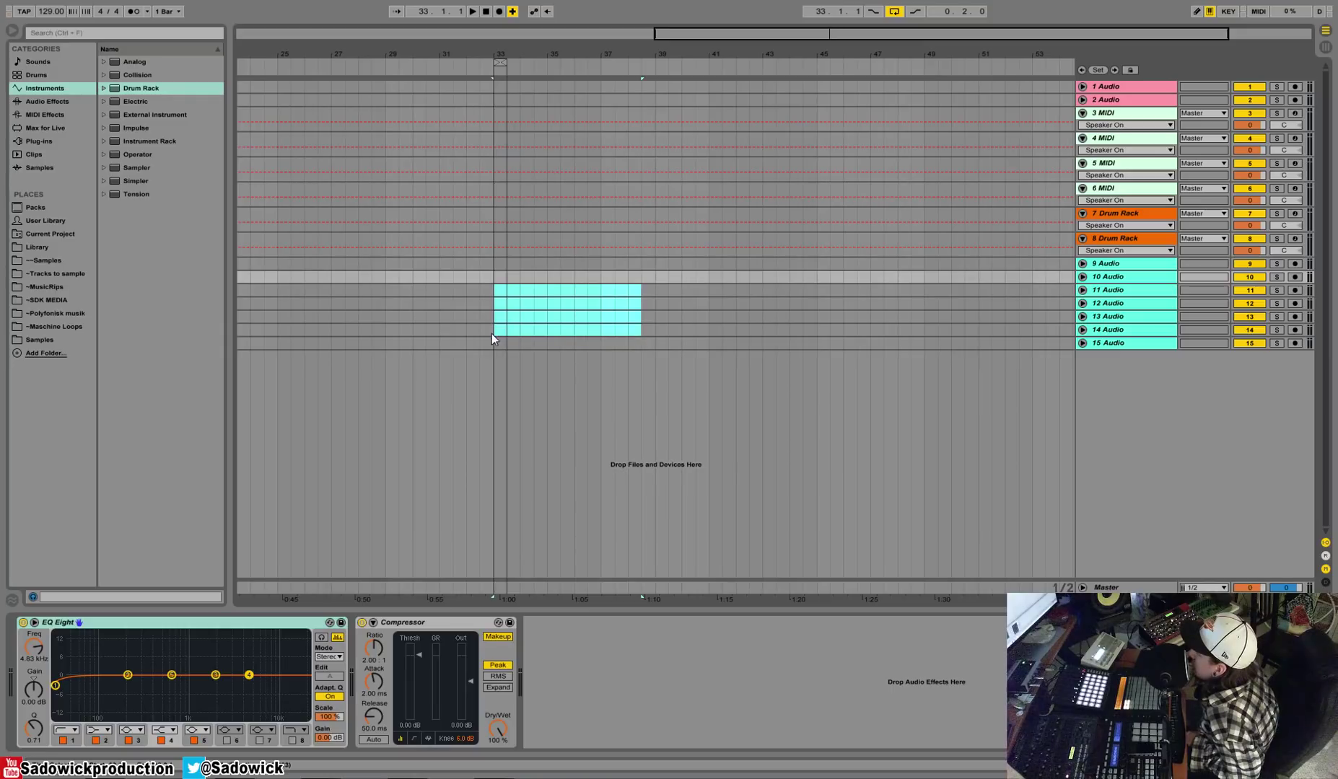
click(520, 330)
Step: Color the 15 Audio track magenta
right_click(1103, 353)
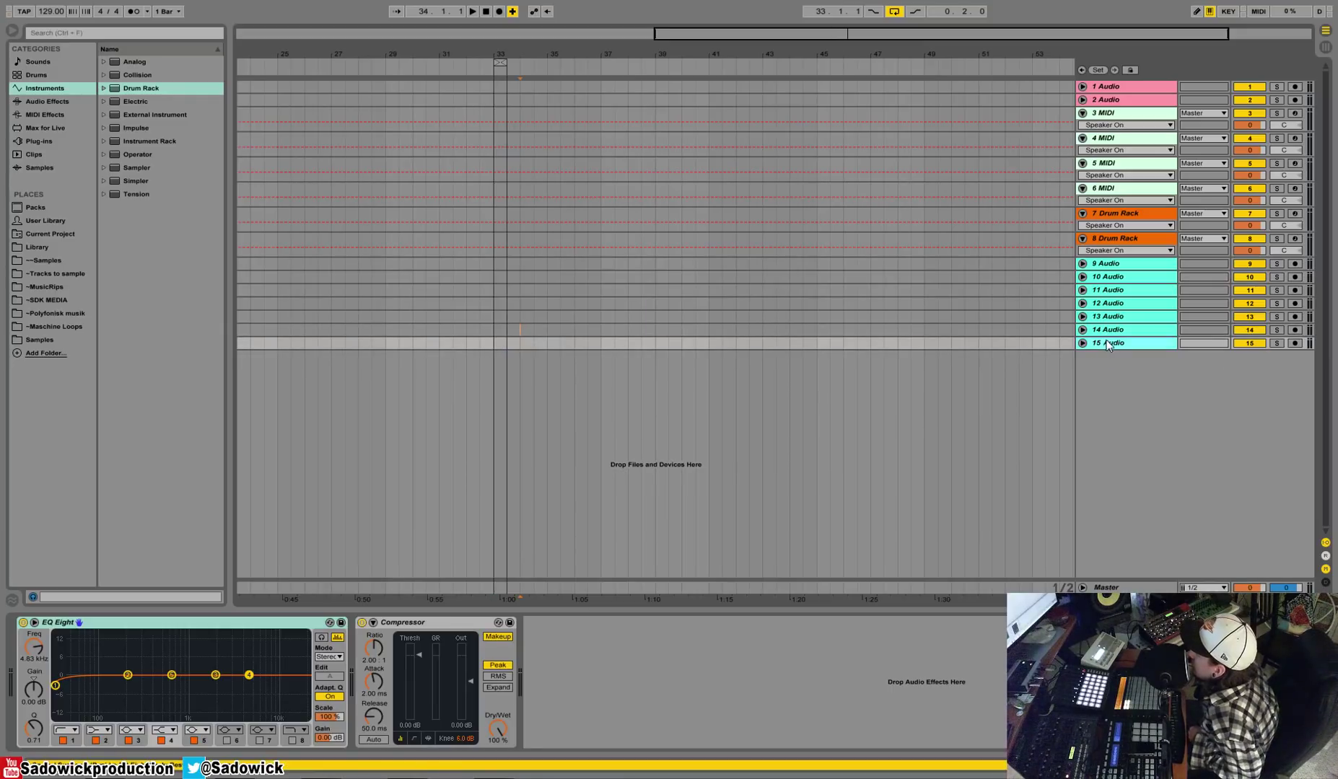
right_click(1112, 343)
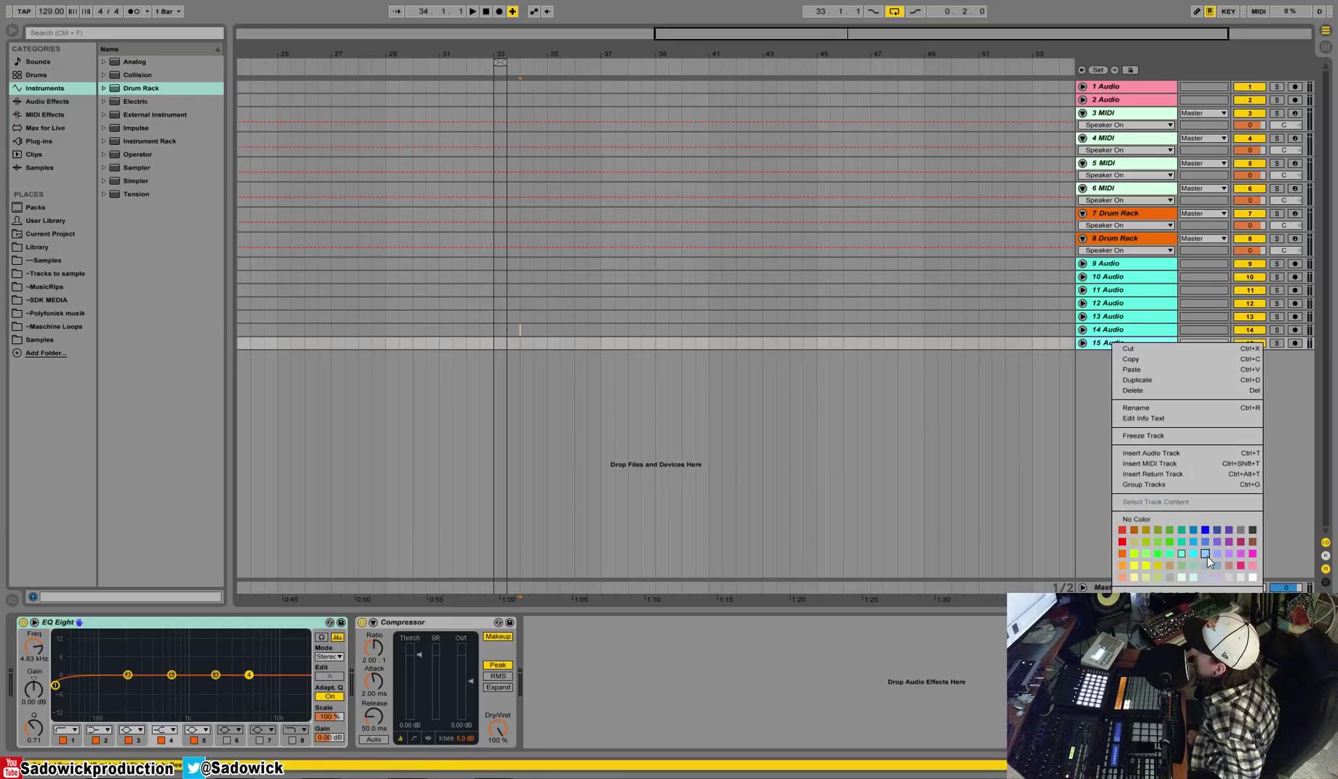
click(1252, 556)
key(ctrl+z)
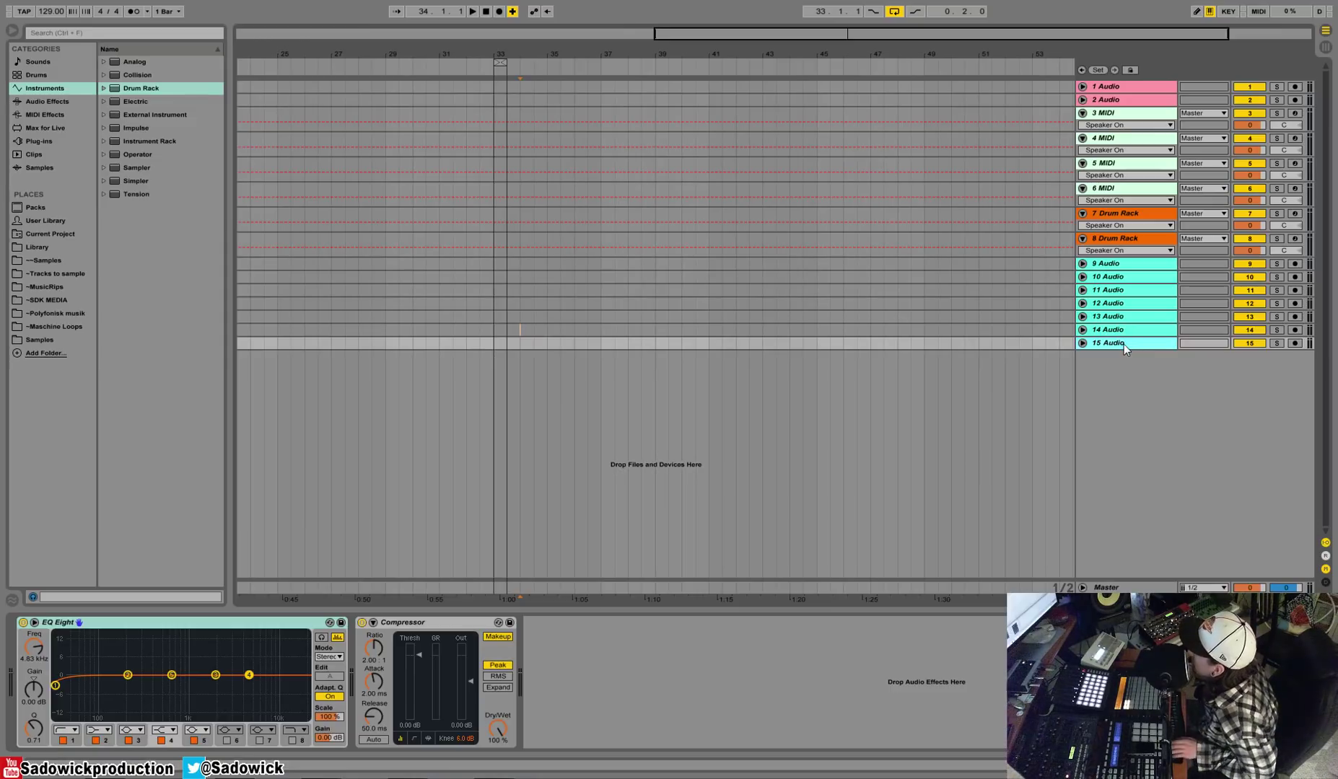
Step: Duplicate the magenta 15 Audio track three times and unfold the original
key(ctrl+t)
key(ctrl+t)
key(ctrl+t)
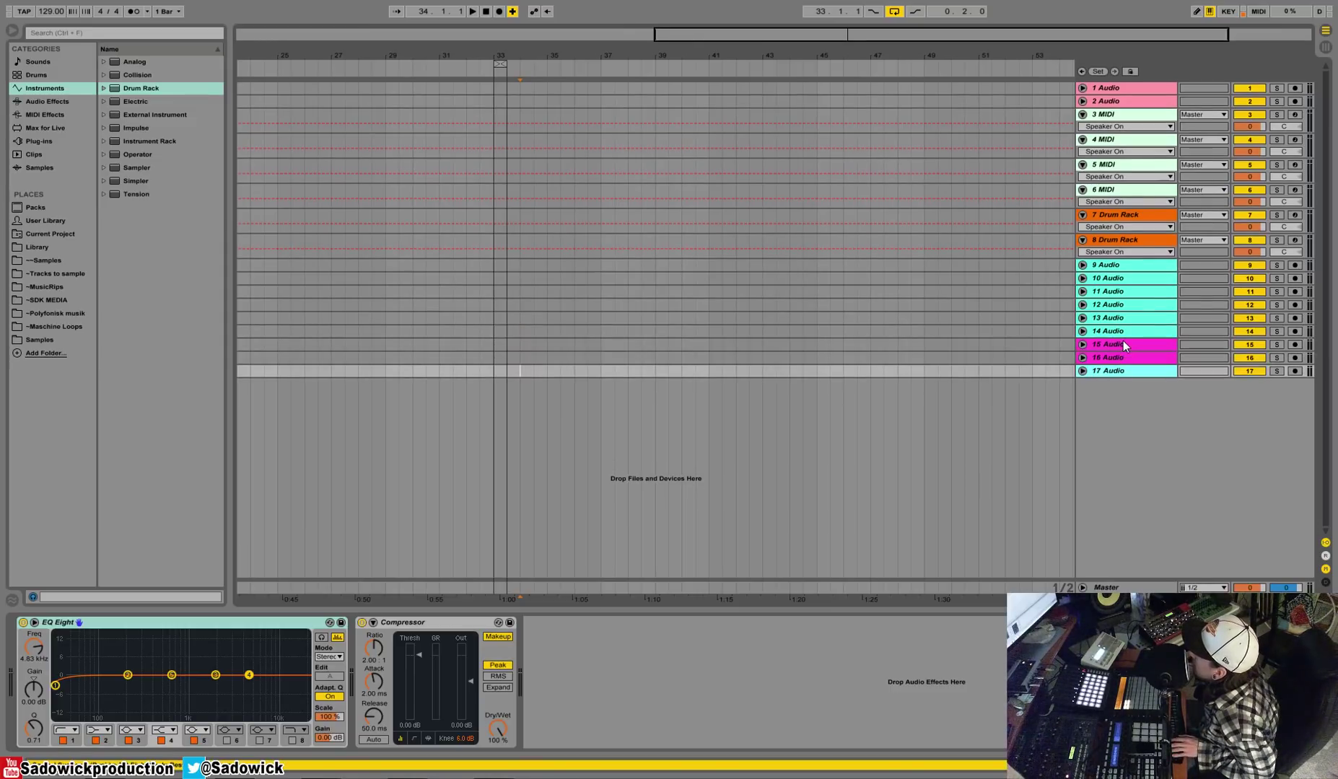
key(Right)
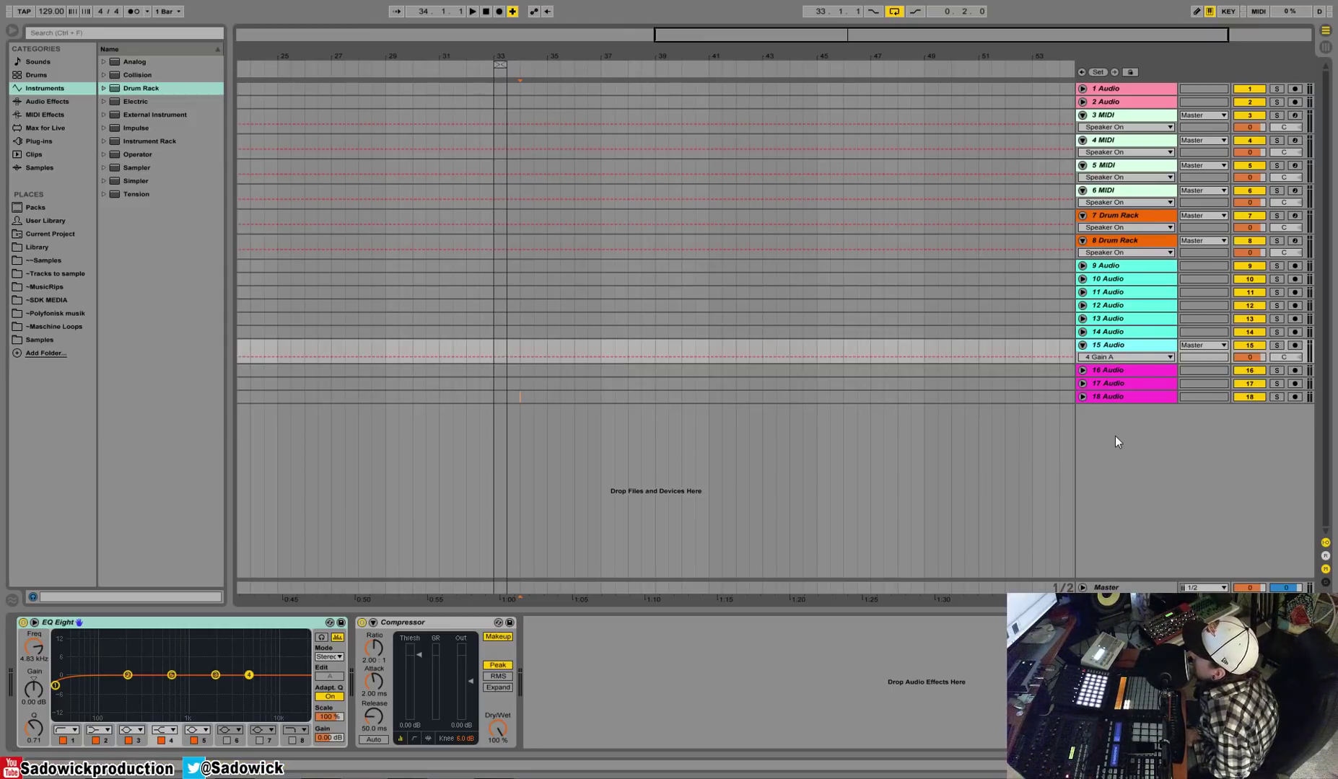
click(923, 294)
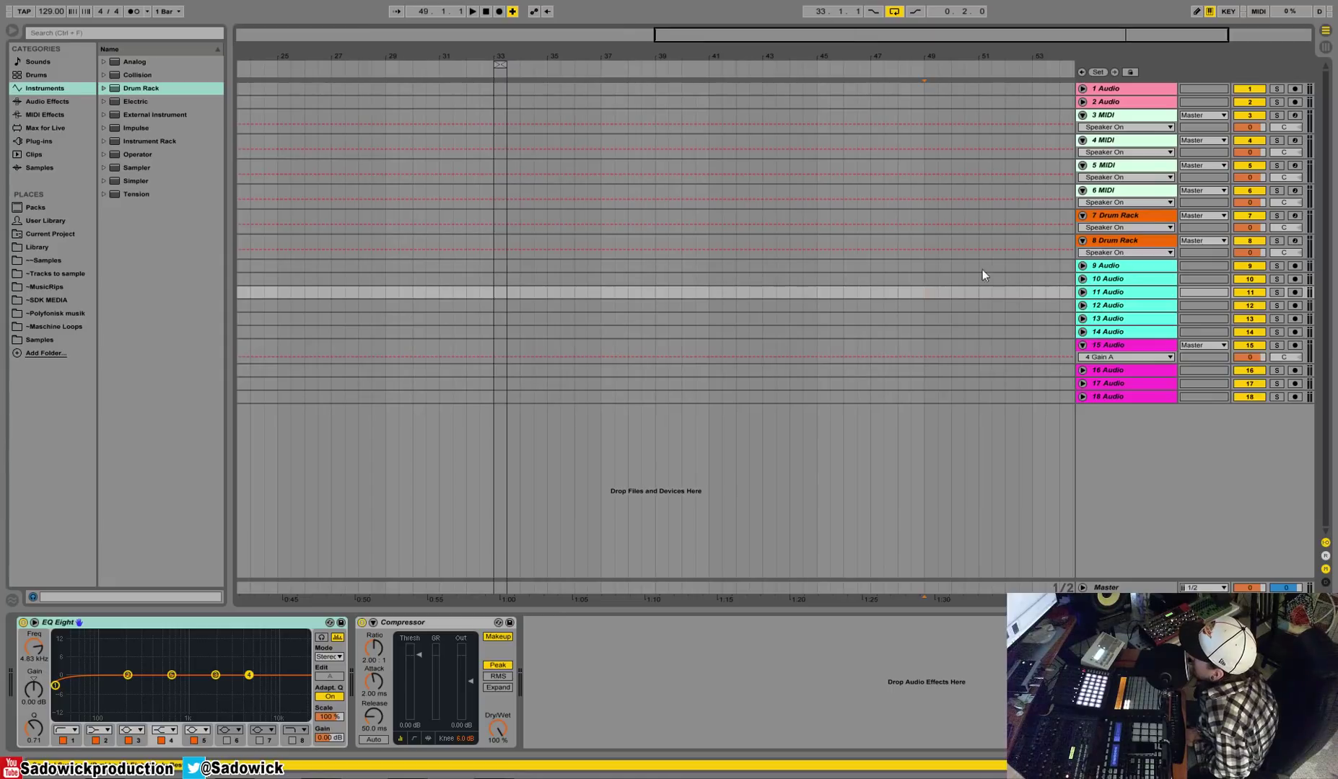
click(1122, 268)
click(1117, 333)
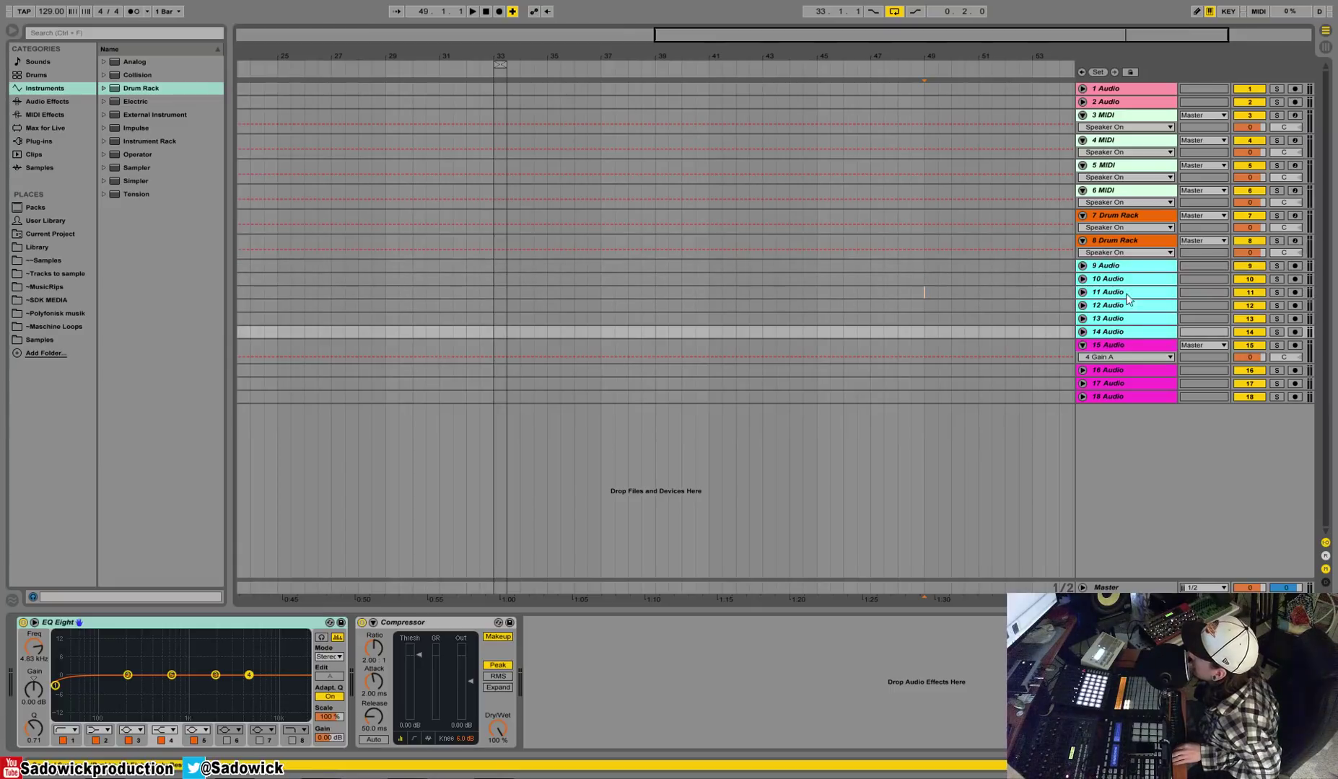
click(1132, 272)
click(1114, 292)
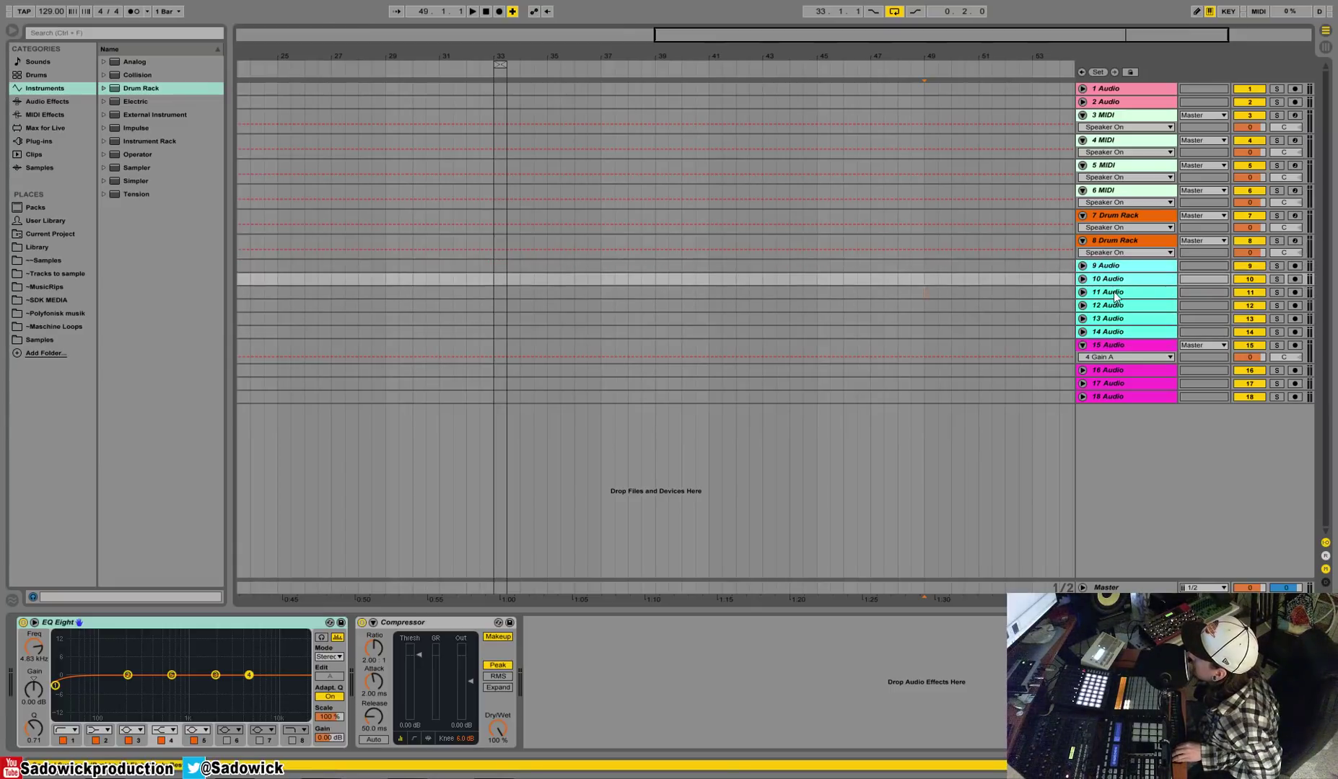
key(Up)
key(Up)
click(1114, 291)
click(1117, 269)
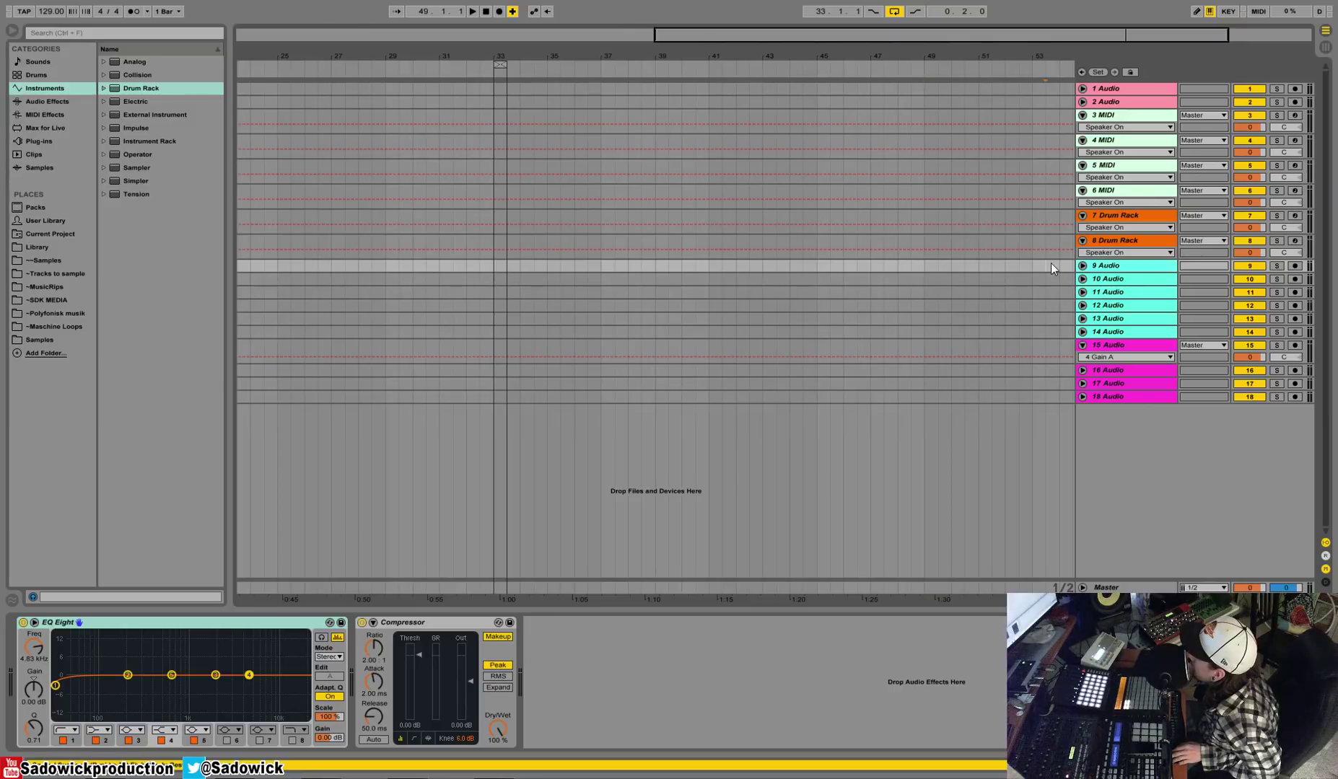
Step: Unfold the turquoise tracks 9 Audio to 13 Audio and fold them back
click(1112, 280)
click(1115, 292)
click(1116, 307)
shift+click(1116, 318)
key(Right)
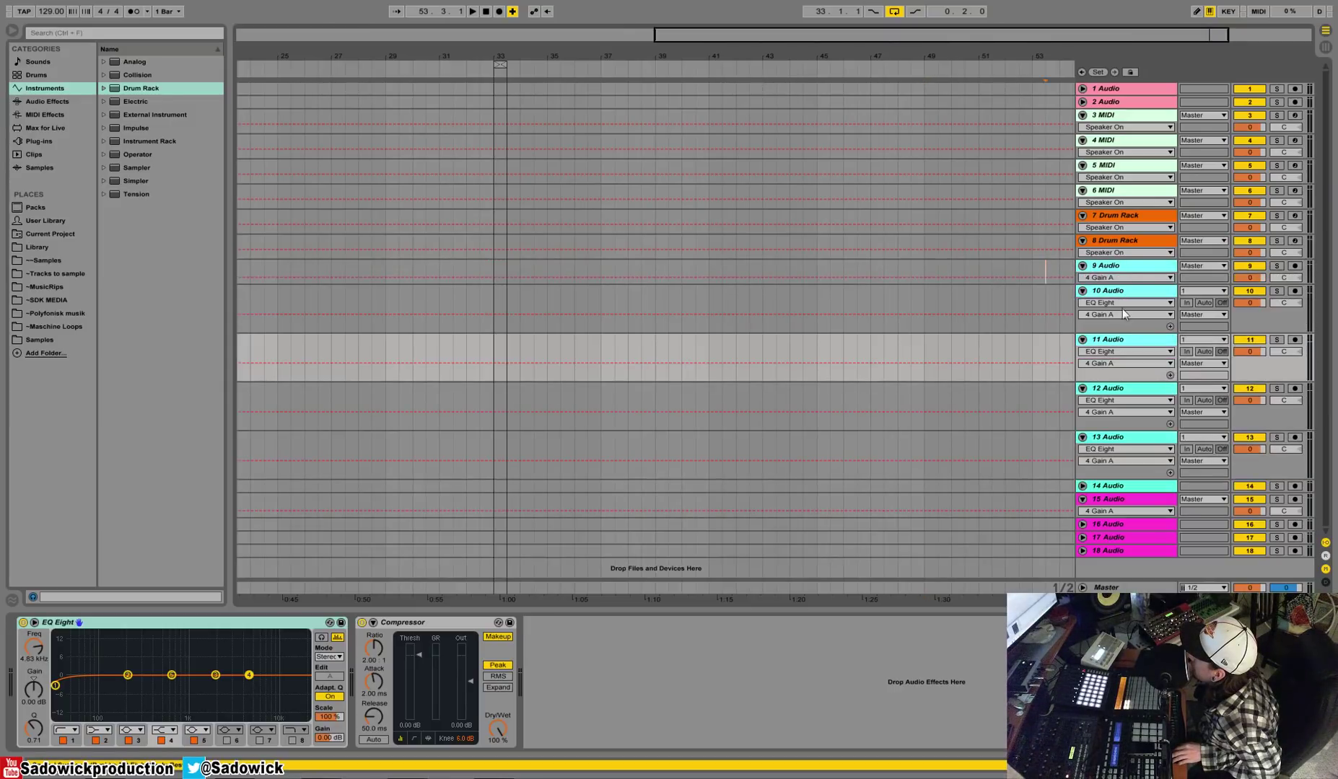
key(Up)
click(1083, 305)
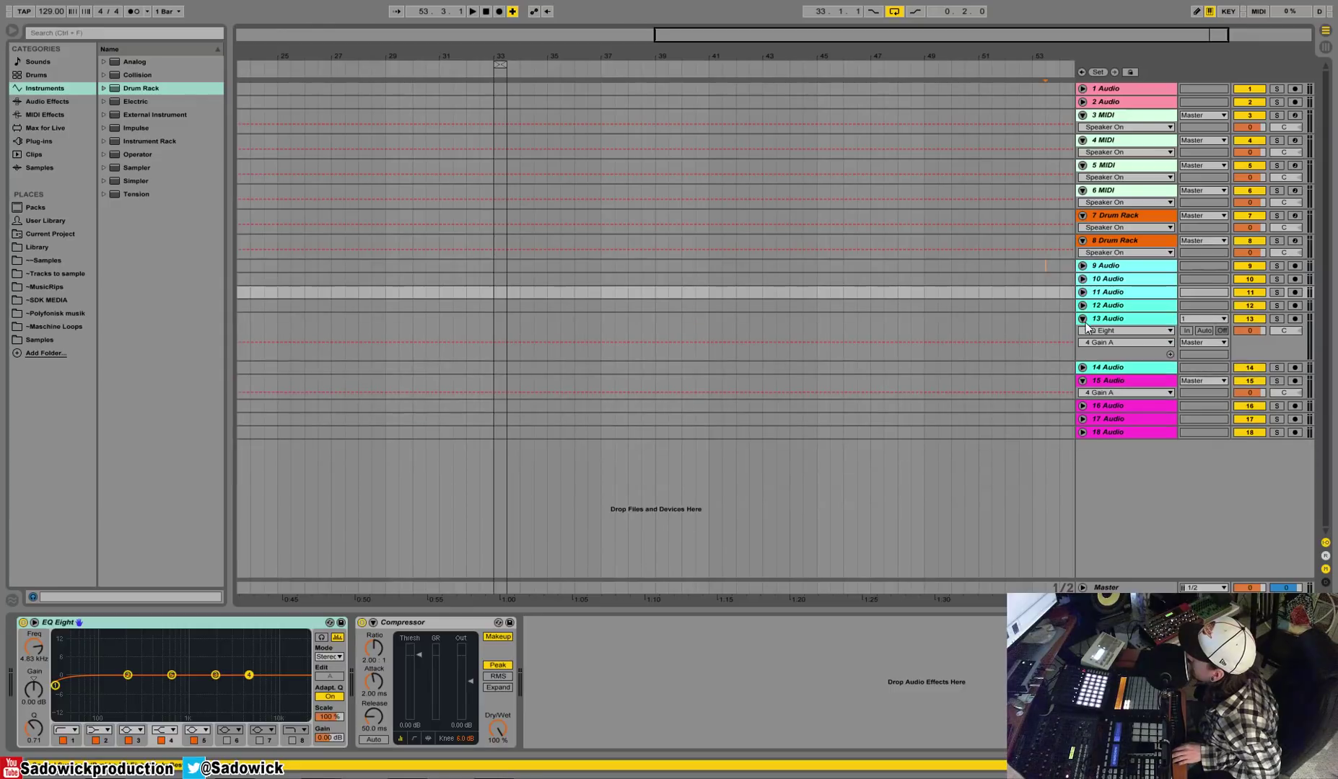
click(1083, 318)
Step: Group the turquoise tracks 9 Audio to 14 Audio
click(1123, 268)
click(1129, 332)
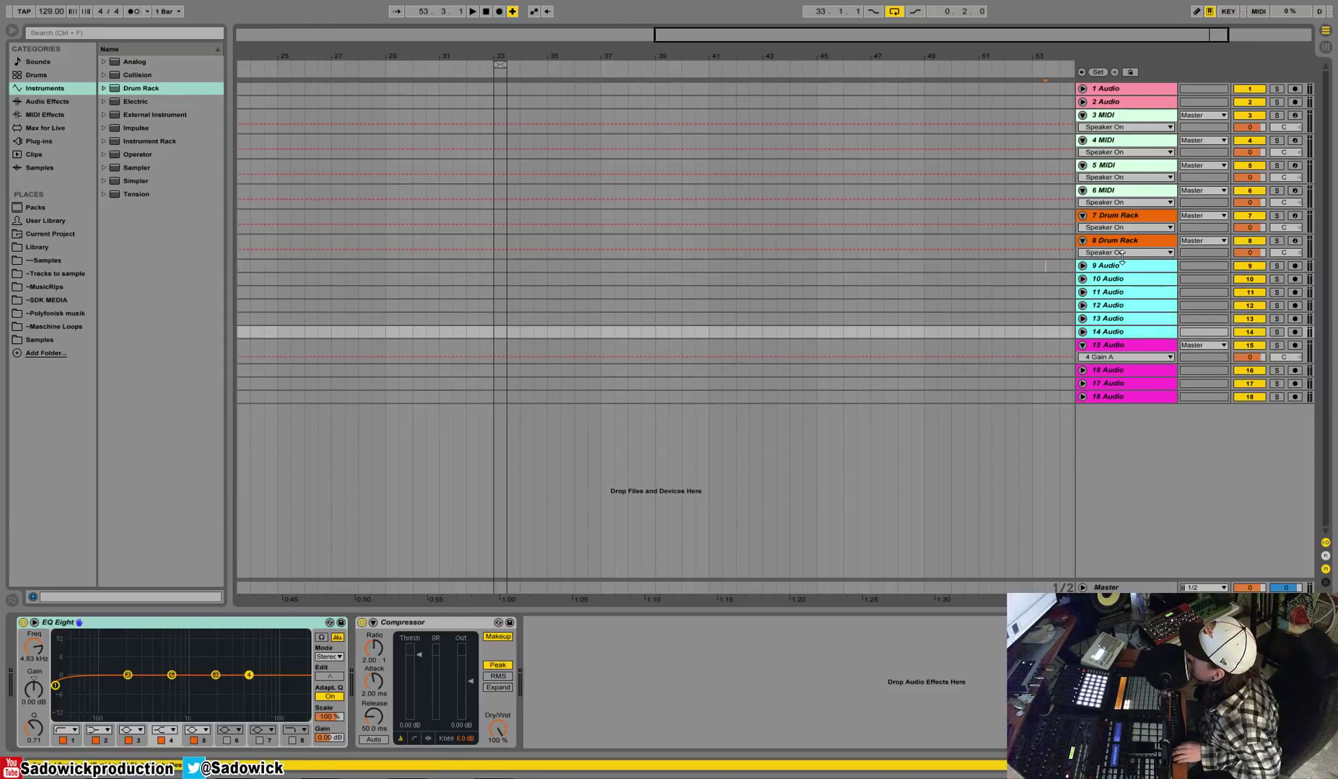
right_click(1119, 270)
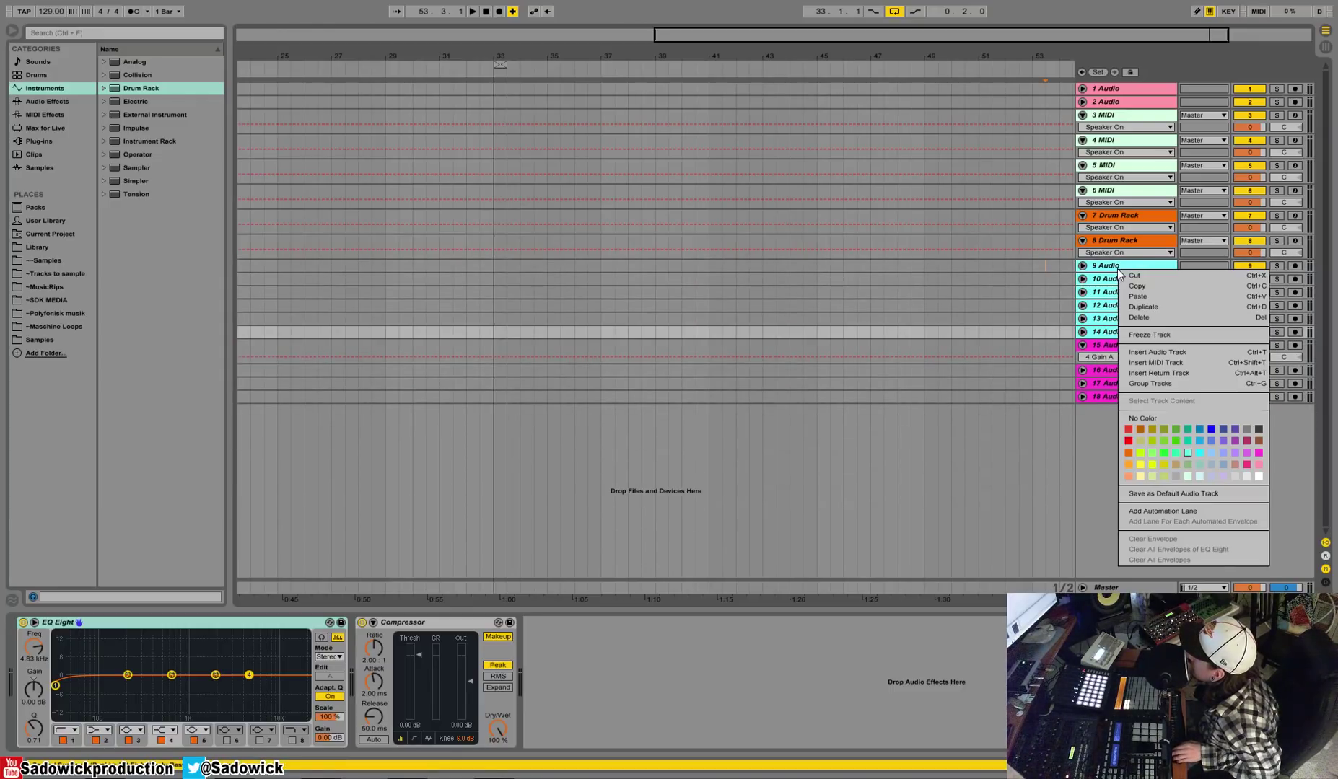
click(1151, 383)
drag(1243, 315, 1243, 292)
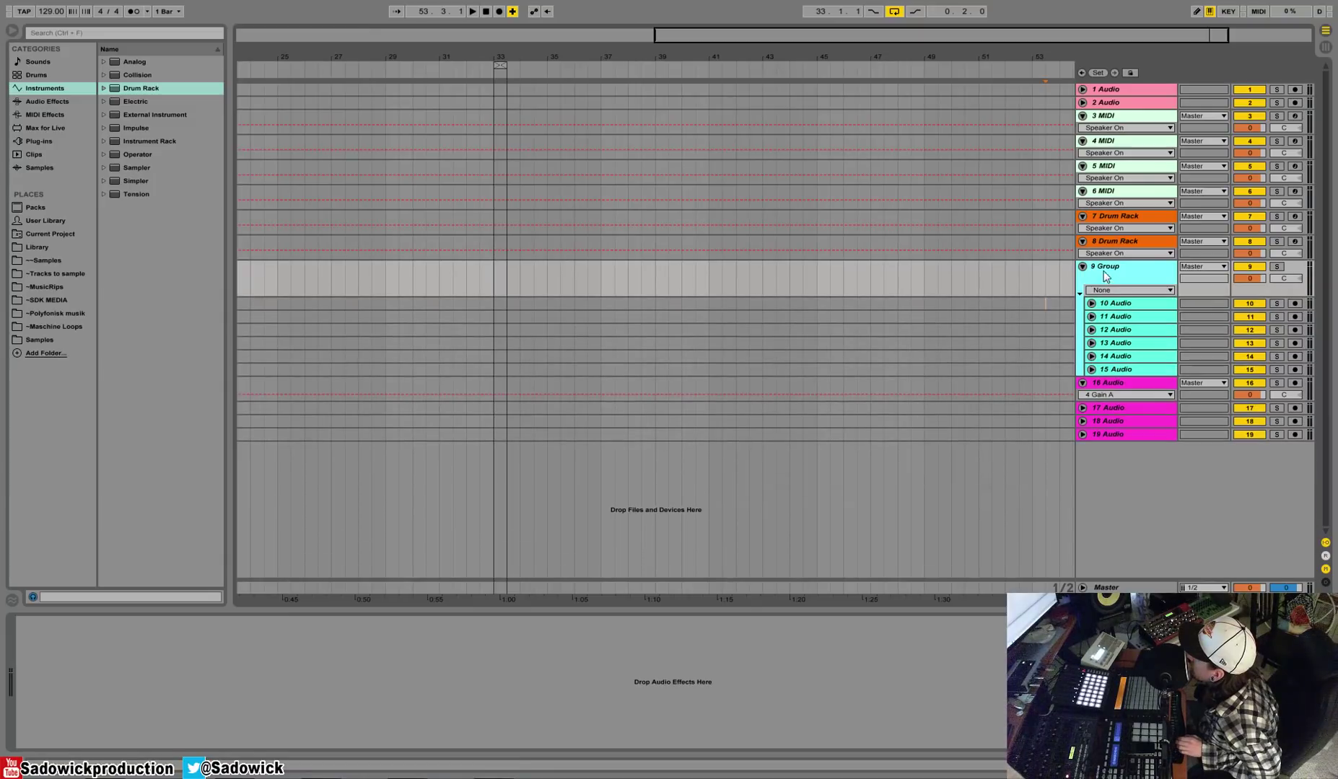
Step: Color the 9 Group track green, then fold and unfold it
right_click(1105, 269)
click(1225, 460)
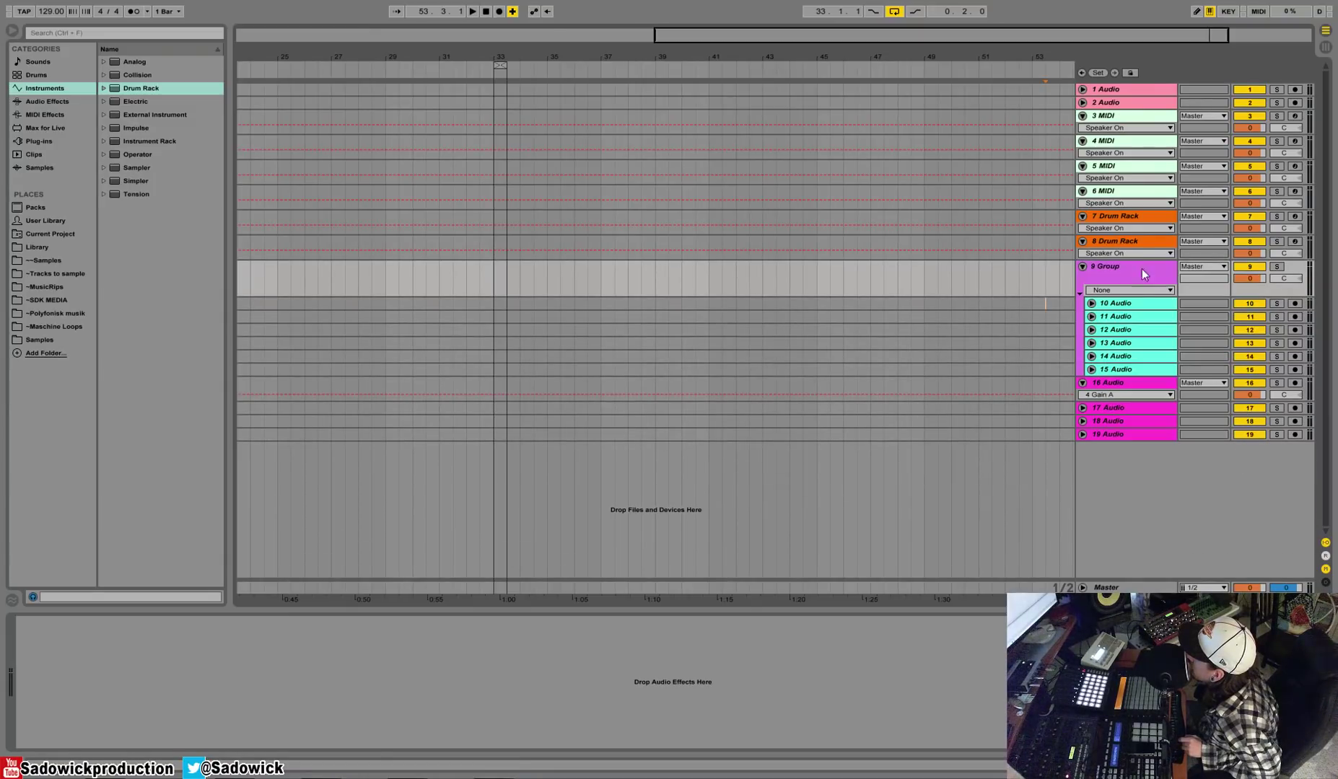
right_click(1142, 270)
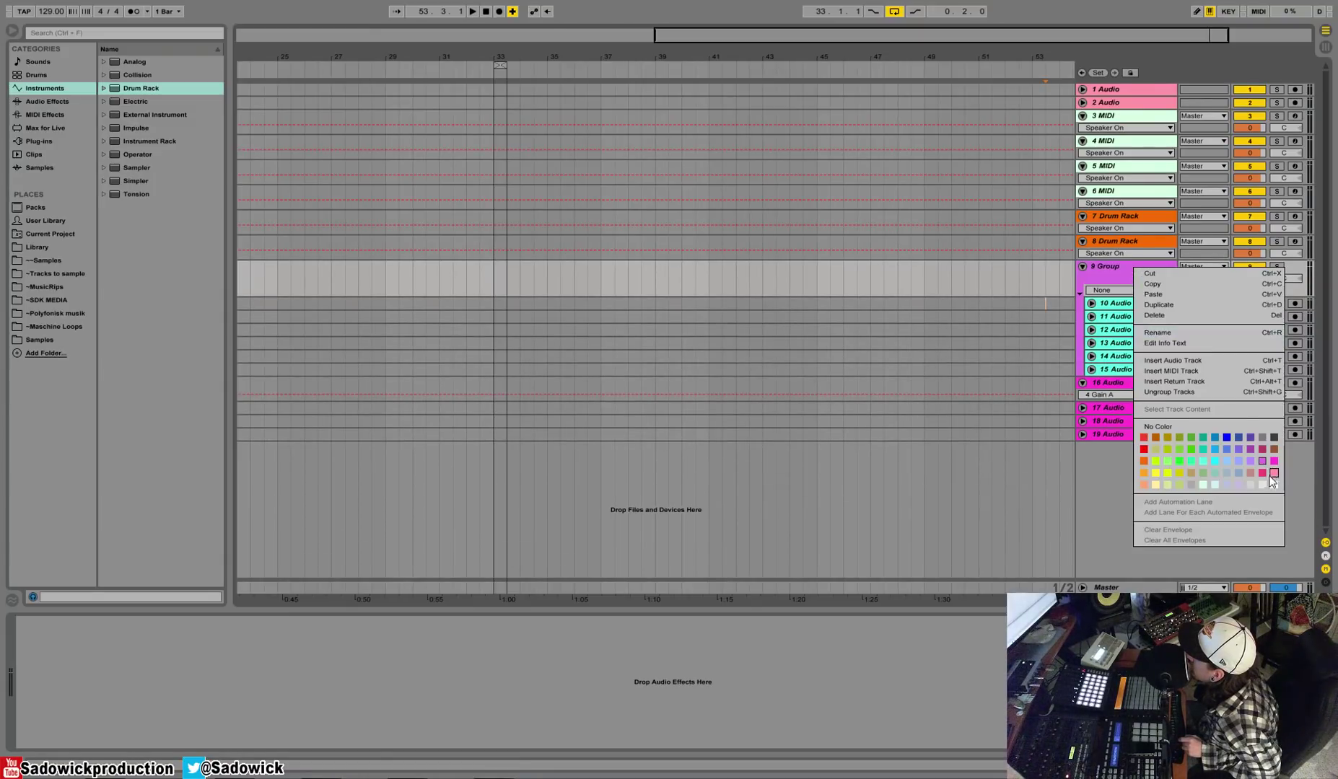
click(1192, 460)
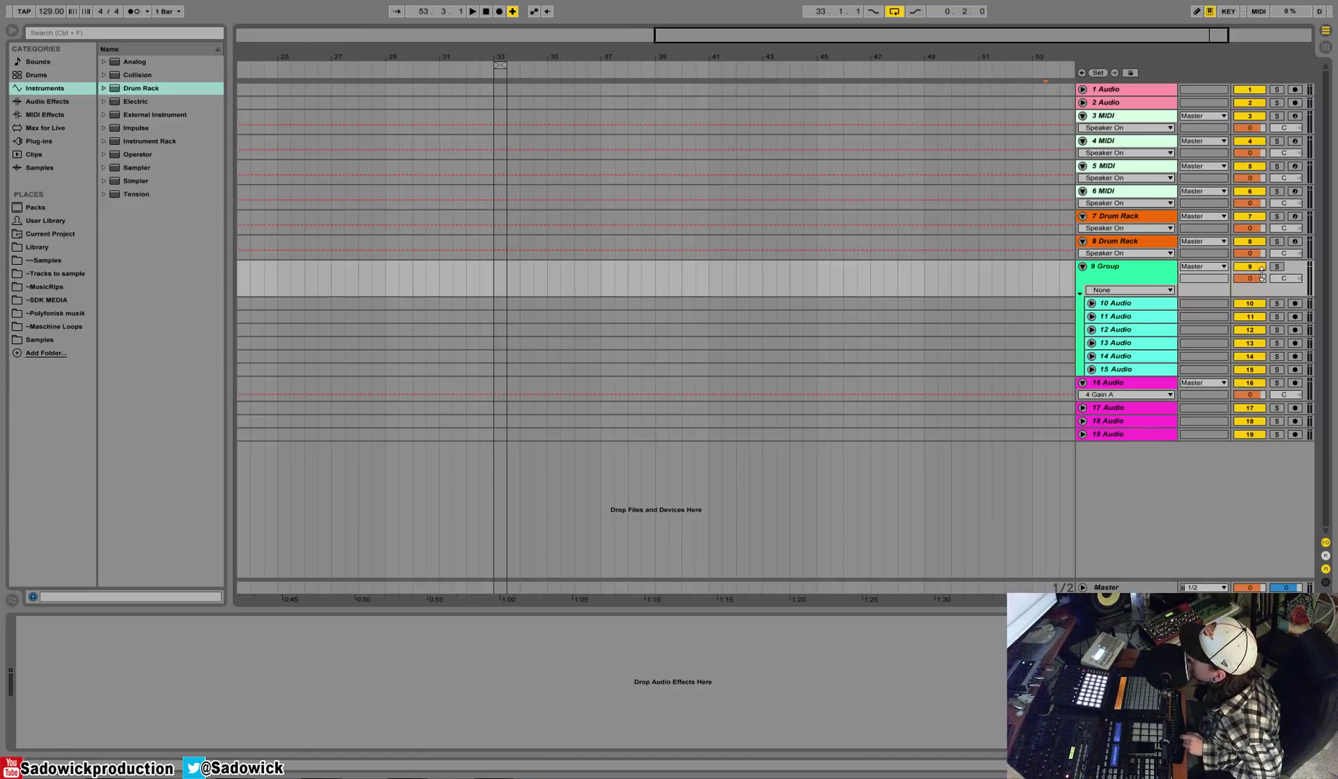
click(1083, 267)
click(1083, 267)
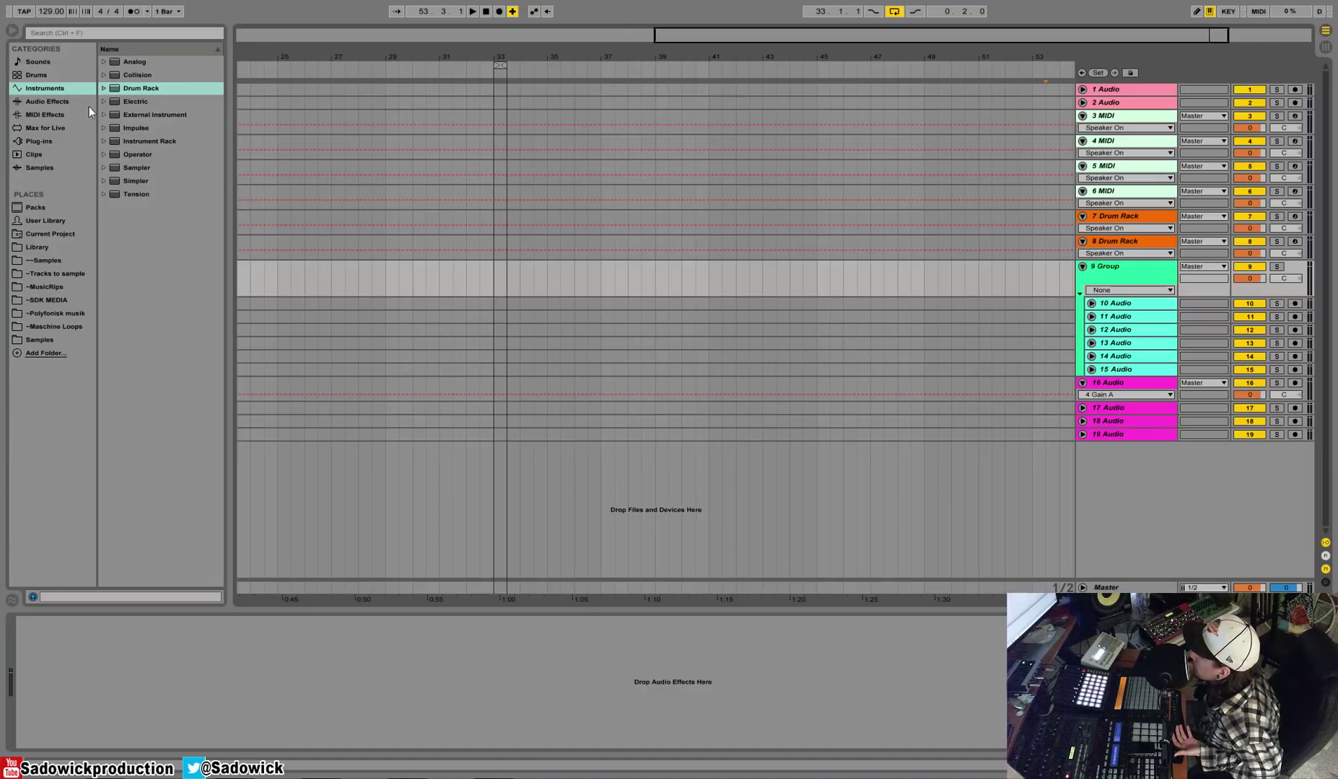
Step: Add a Glue Compressor to the 9 Group track and switch the device off
click(50, 101)
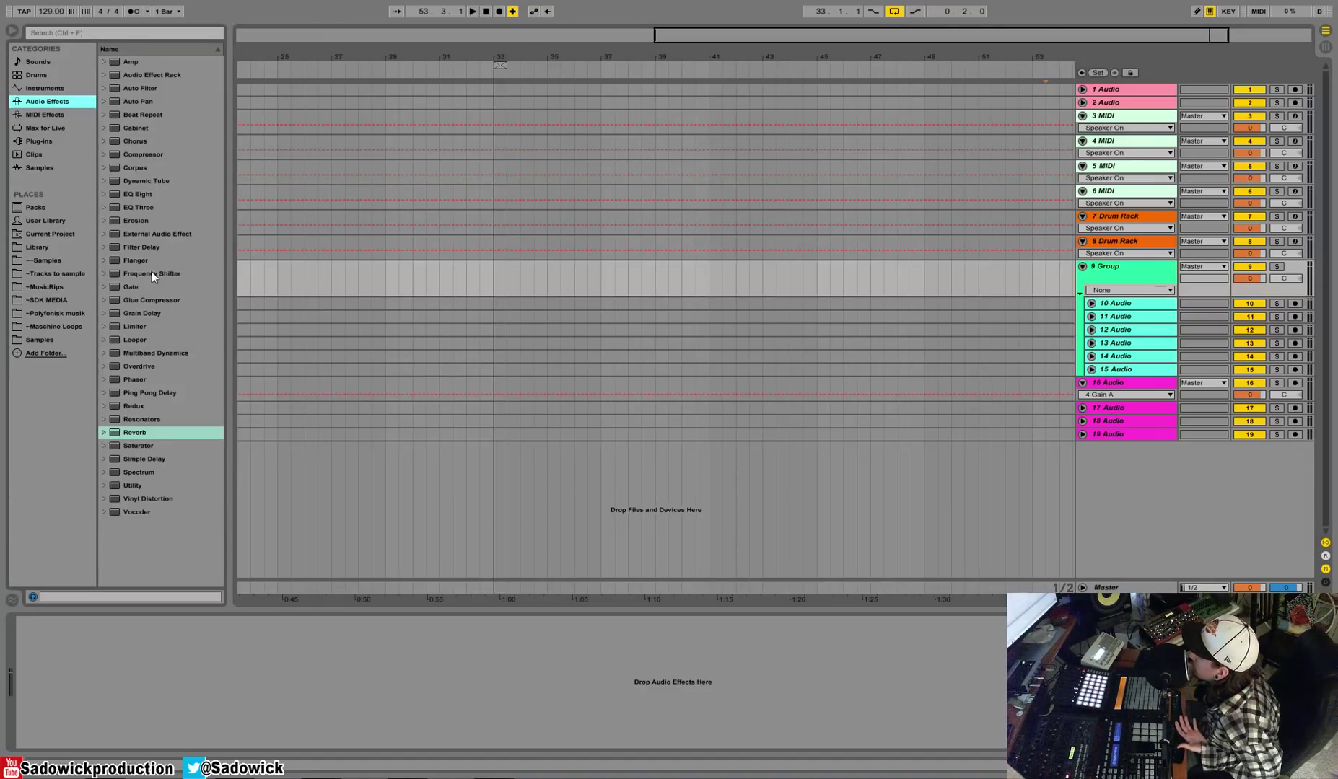
mouse_move(140, 301)
mouse_down()
mouse_move(172, 681)
mouse_move(158, 671)
mouse_up()
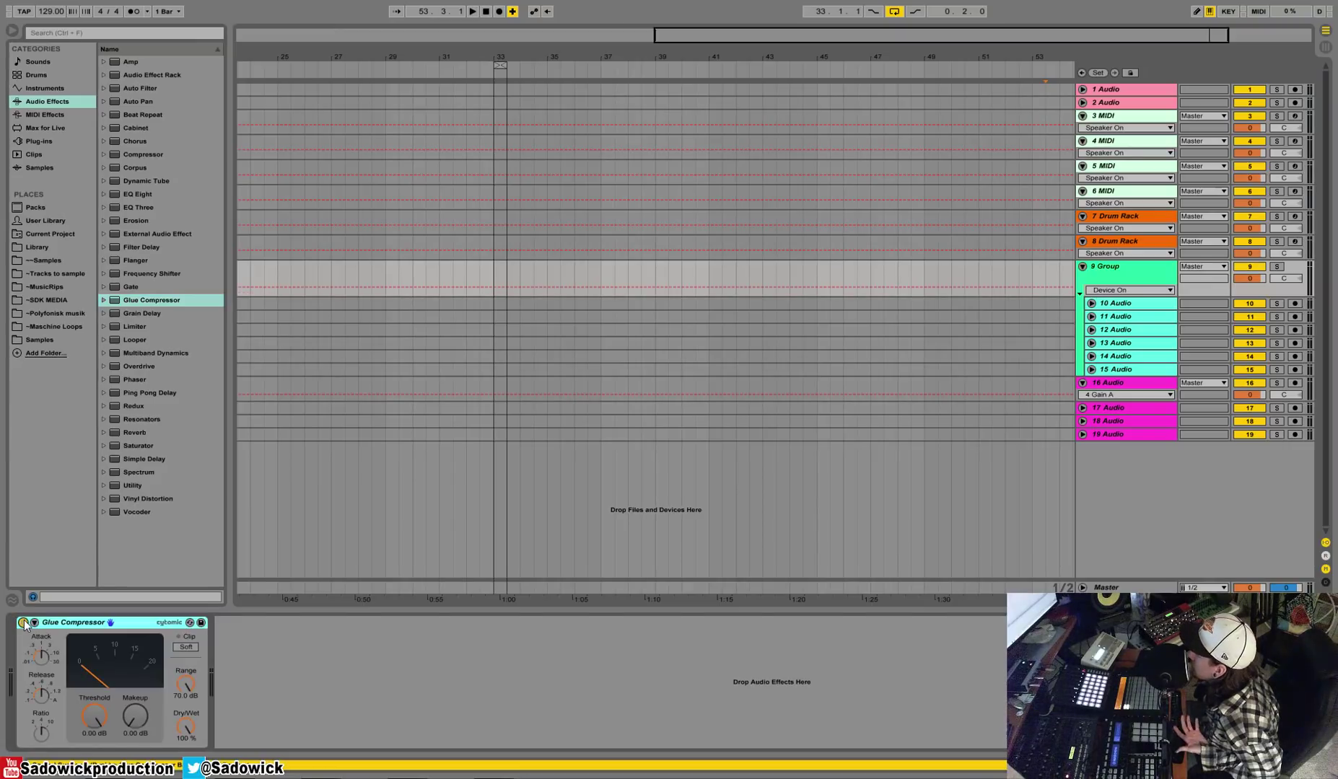
click(23, 623)
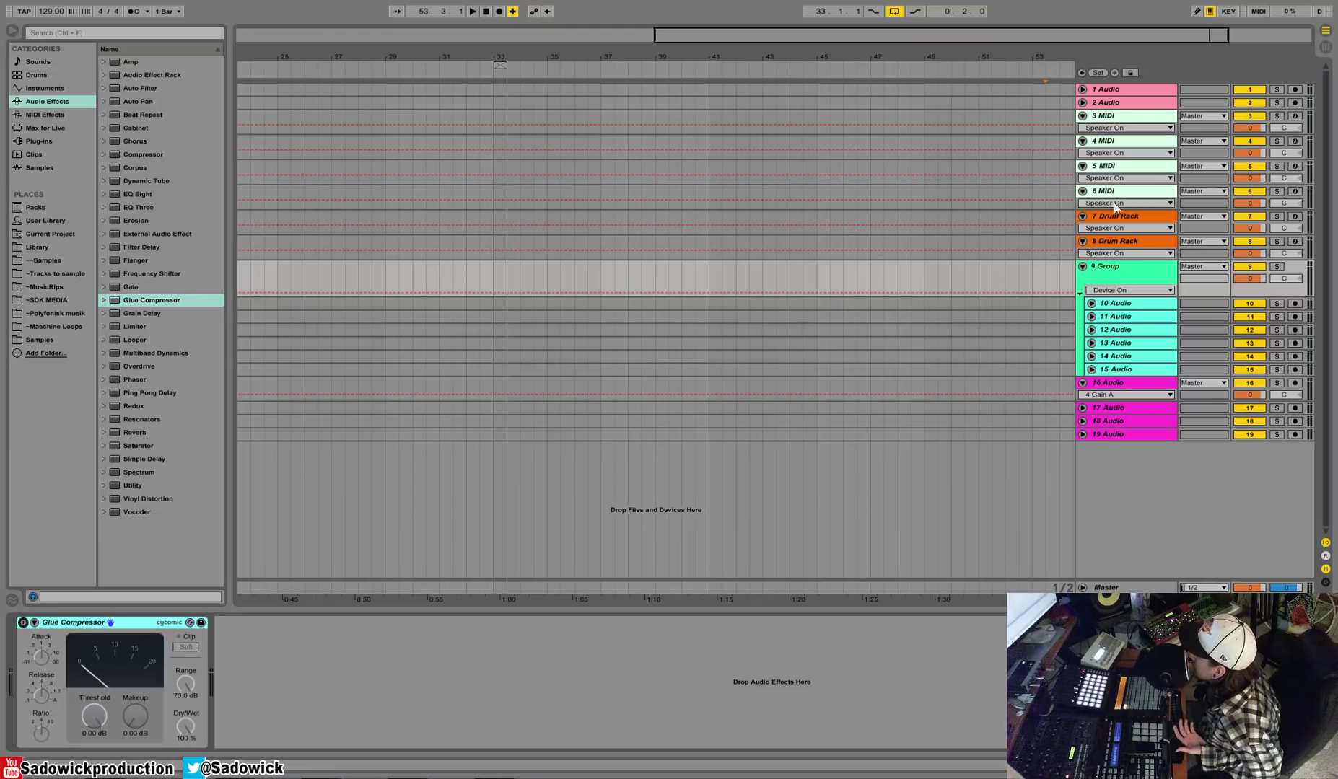
Step: Move both orange Drum Rack tracks into the green group, above its audio tracks
drag(1112, 241, 1121, 296)
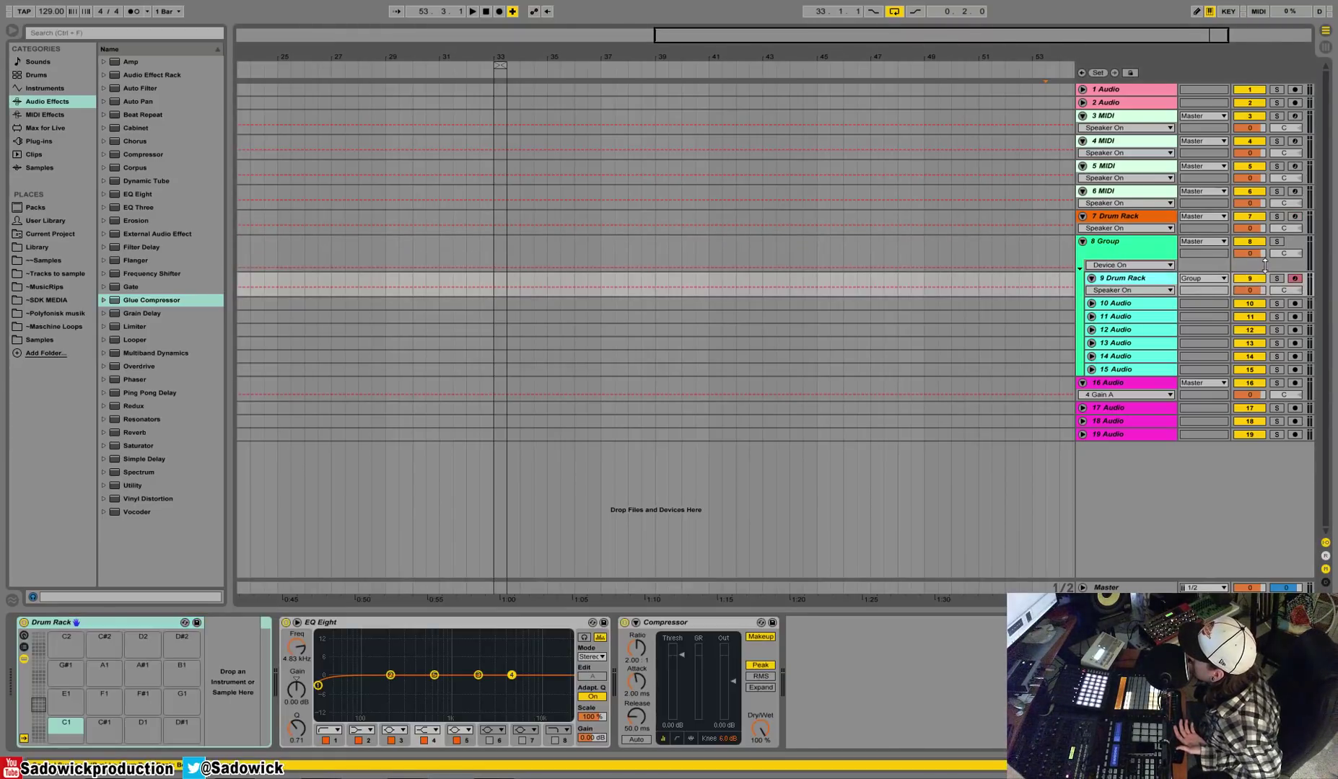
click(1136, 254)
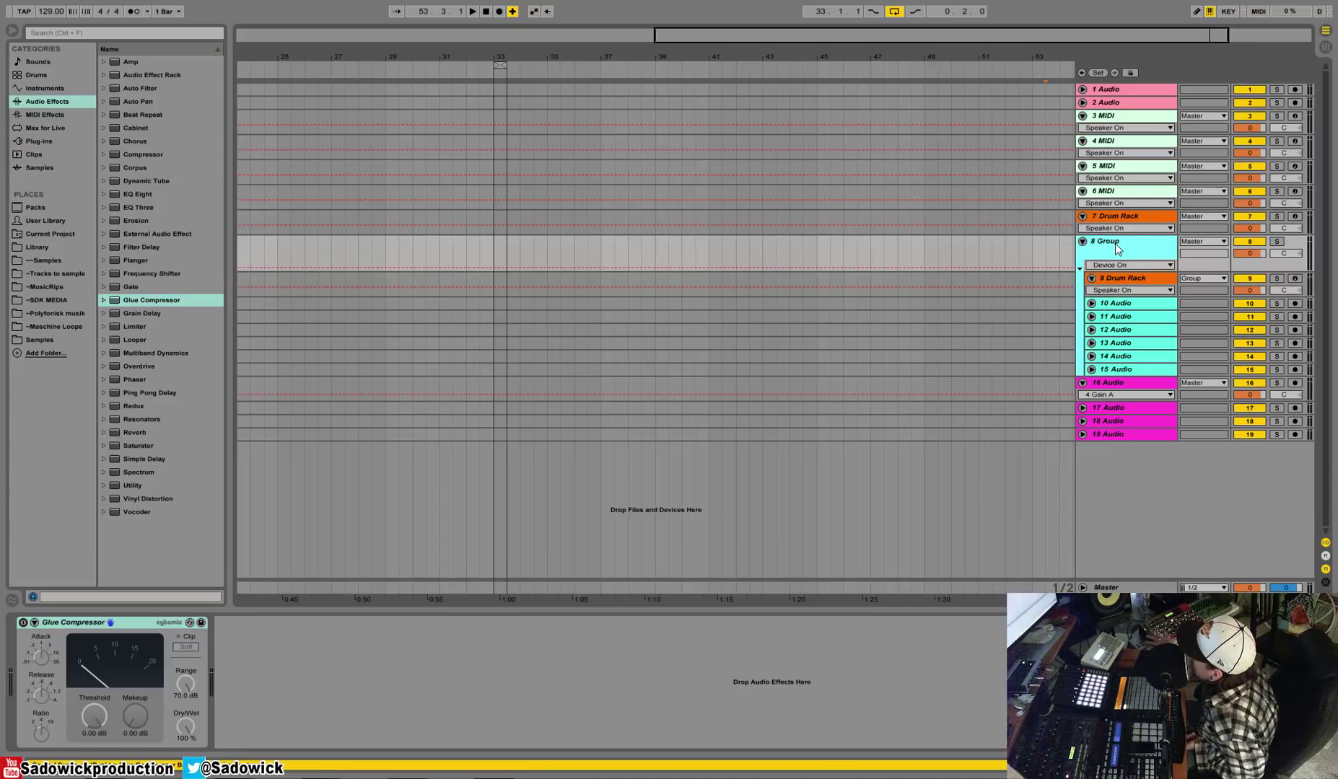
drag(1120, 214, 1147, 303)
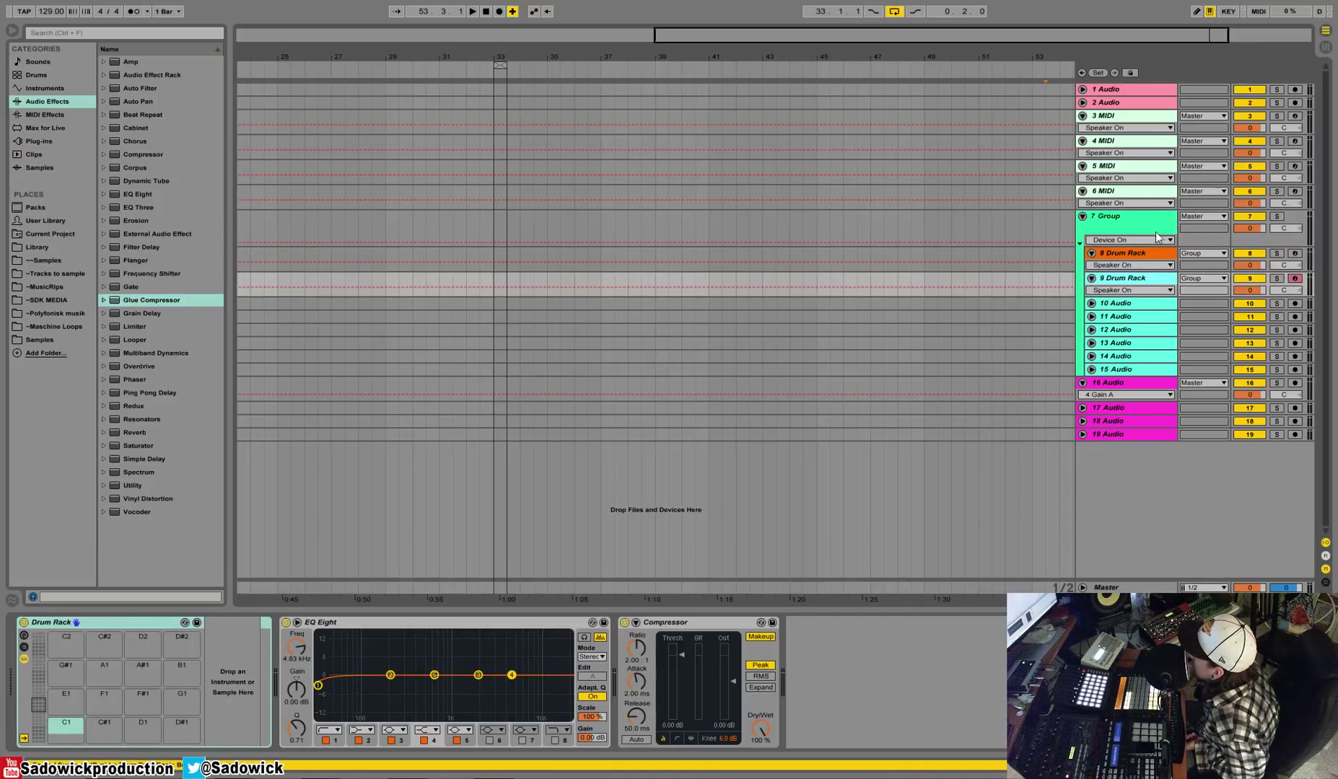
click(1112, 219)
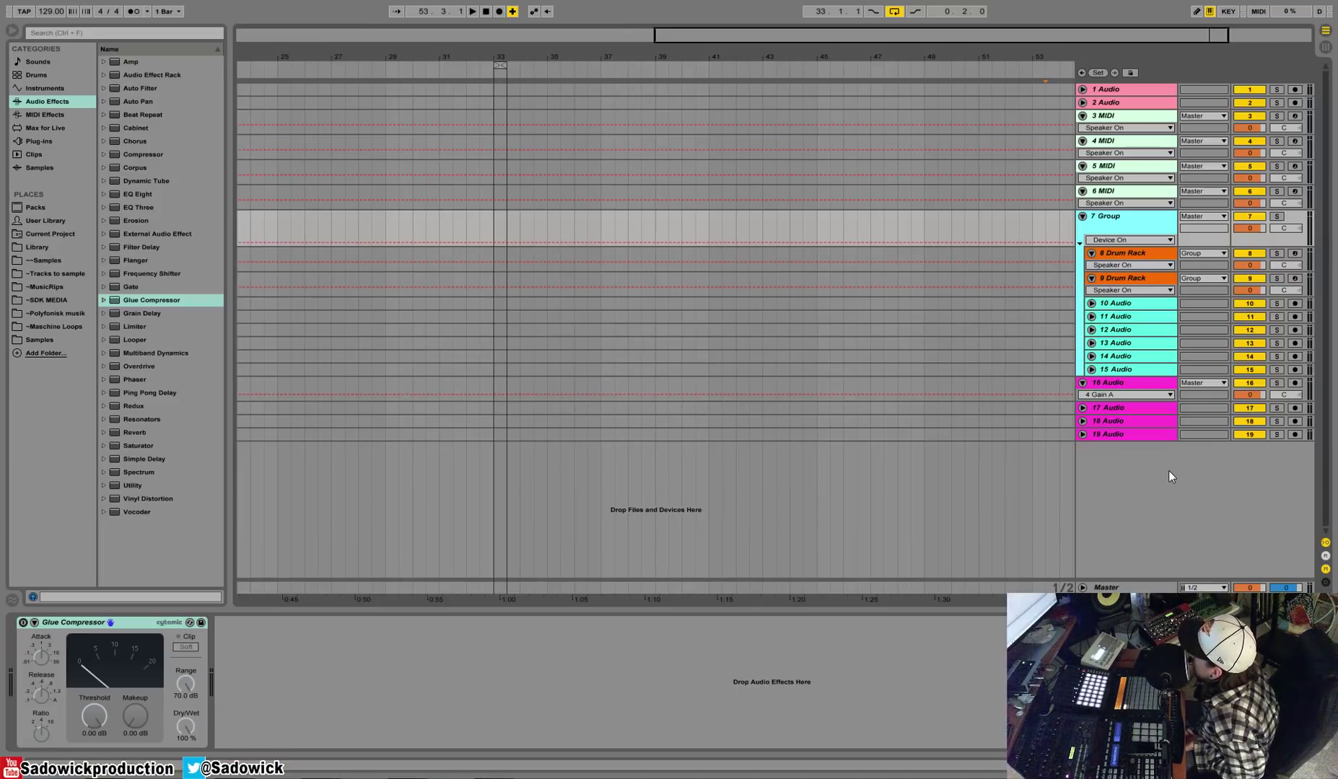
Step: Insert two return tracks and unfold them
right_click(1134, 485)
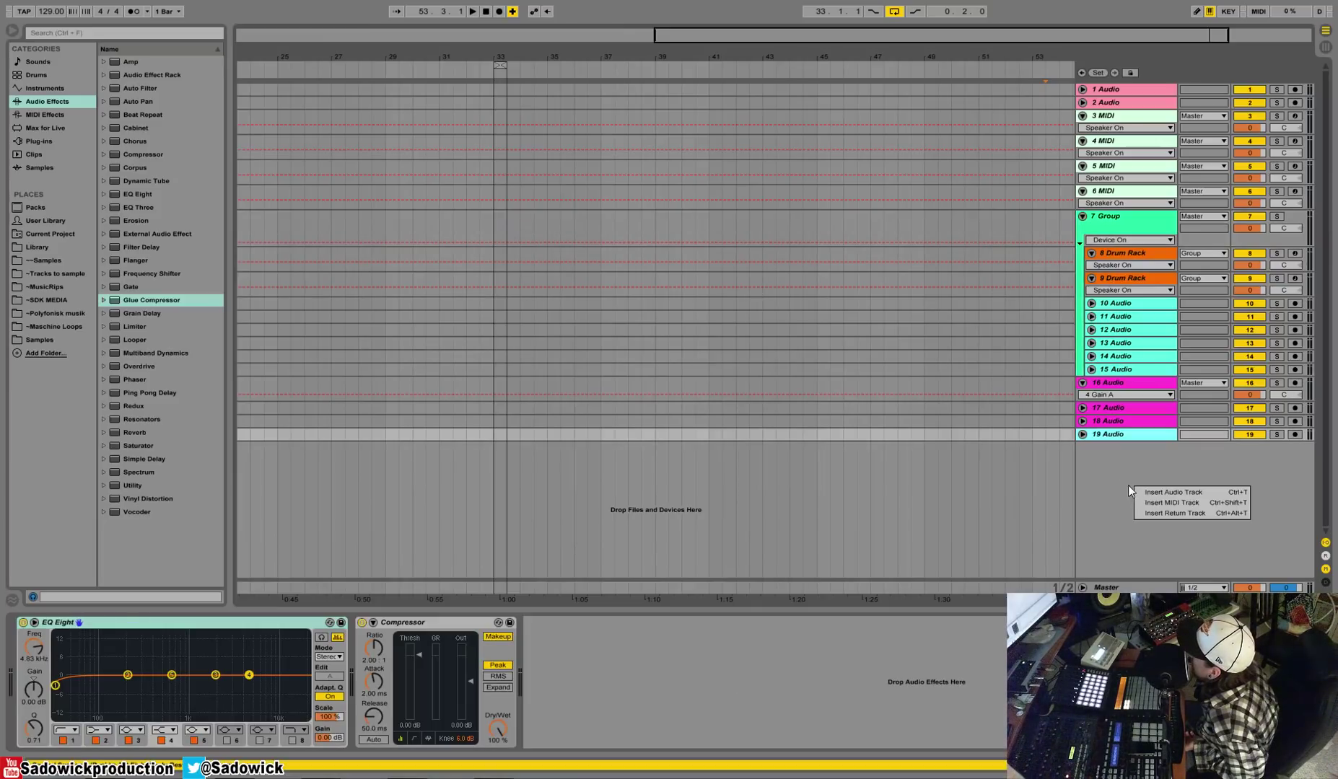
click(1175, 513)
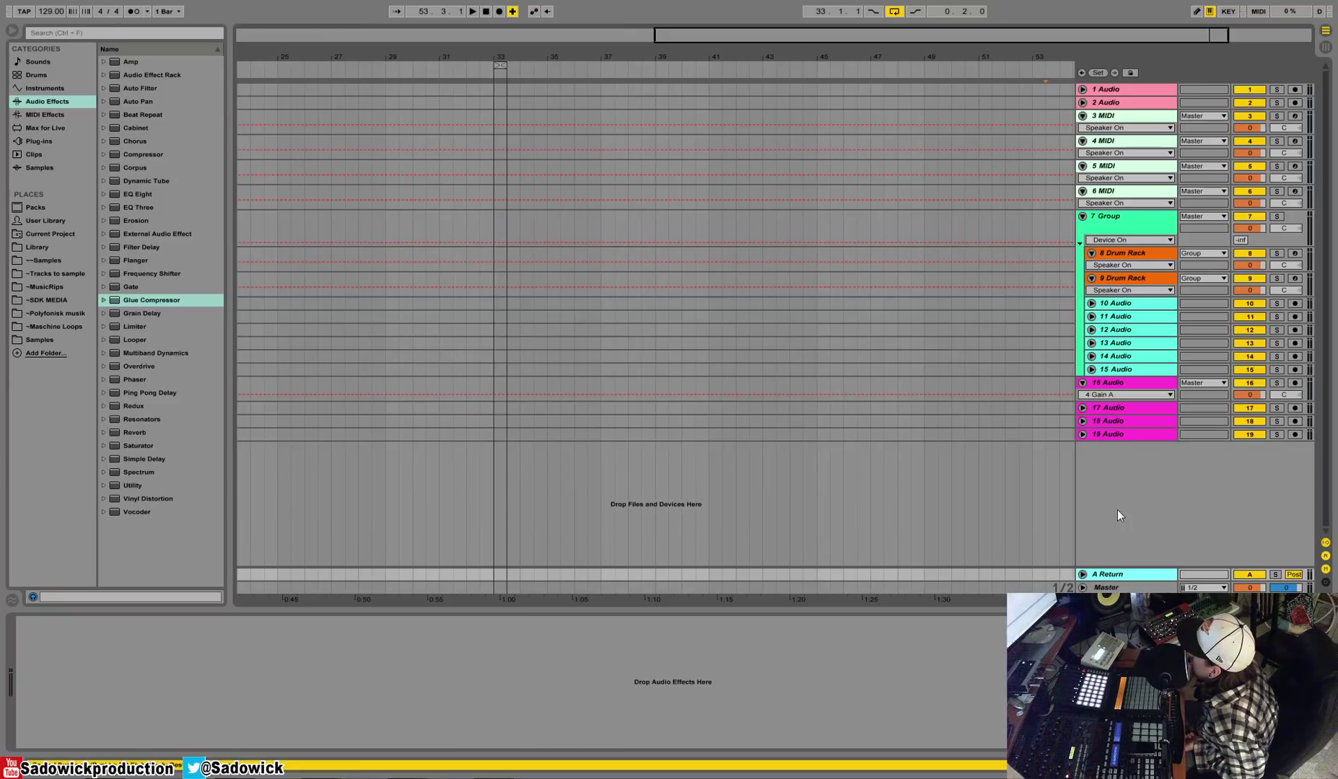
right_click(1114, 555)
key(Return)
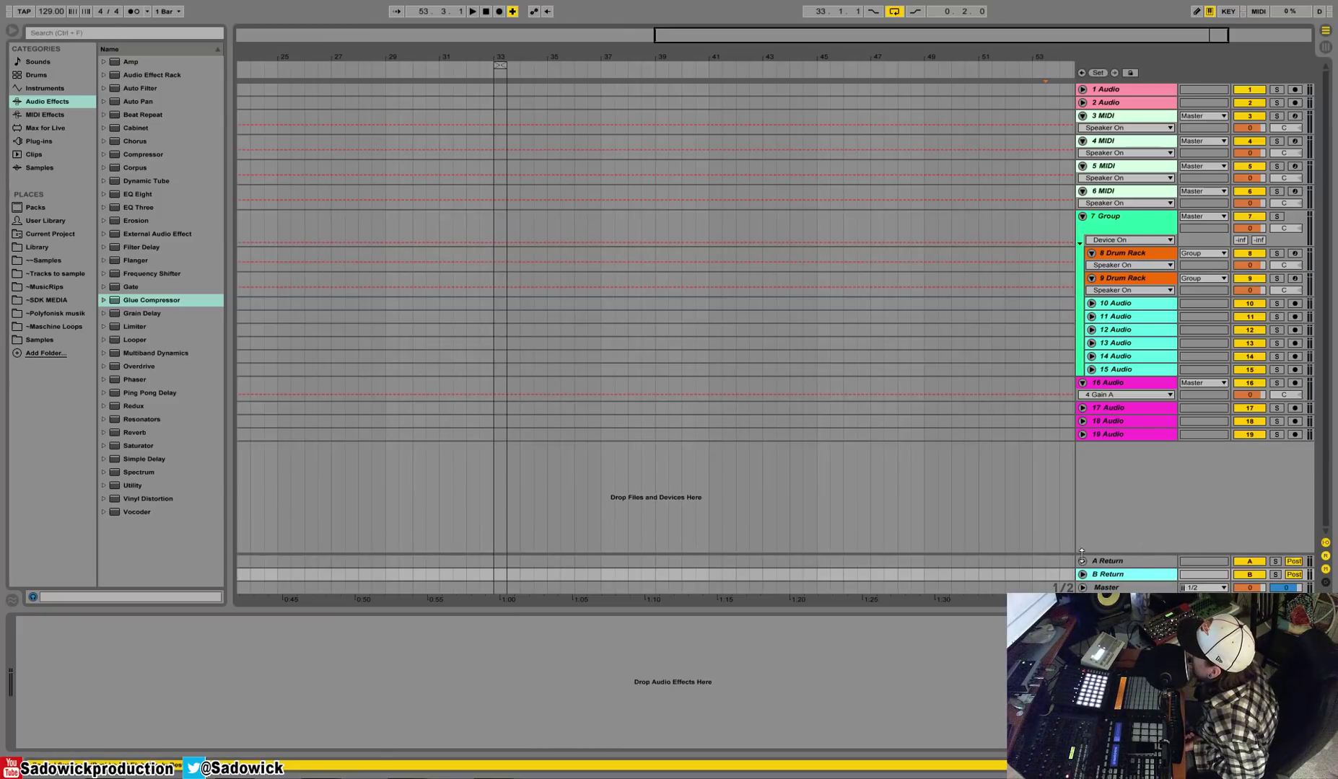
click(1082, 561)
click(1083, 559)
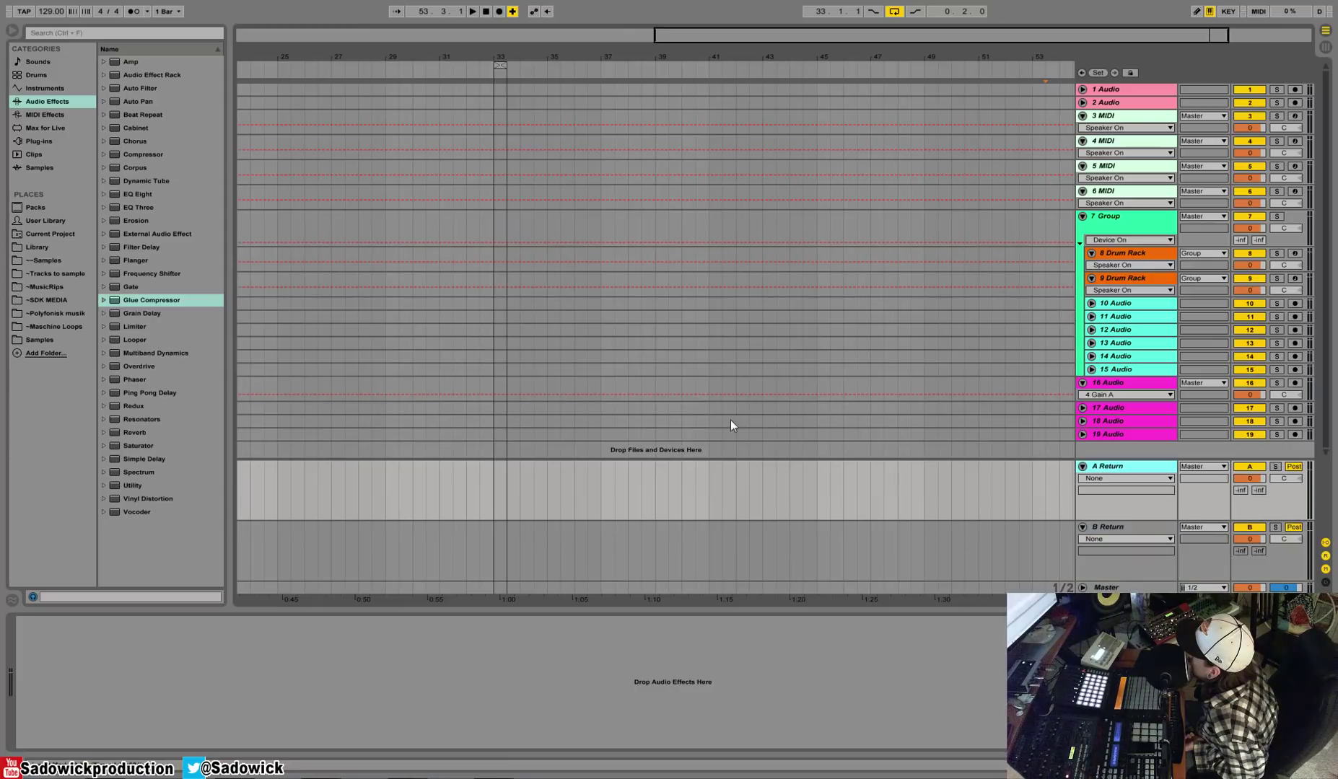
Step: Load Reverb on return A, switch off Hi Cut, Spin, High, Chorus, Flat and Cut, and set Dry/Wet to 100 %
drag(130, 432, 202, 624)
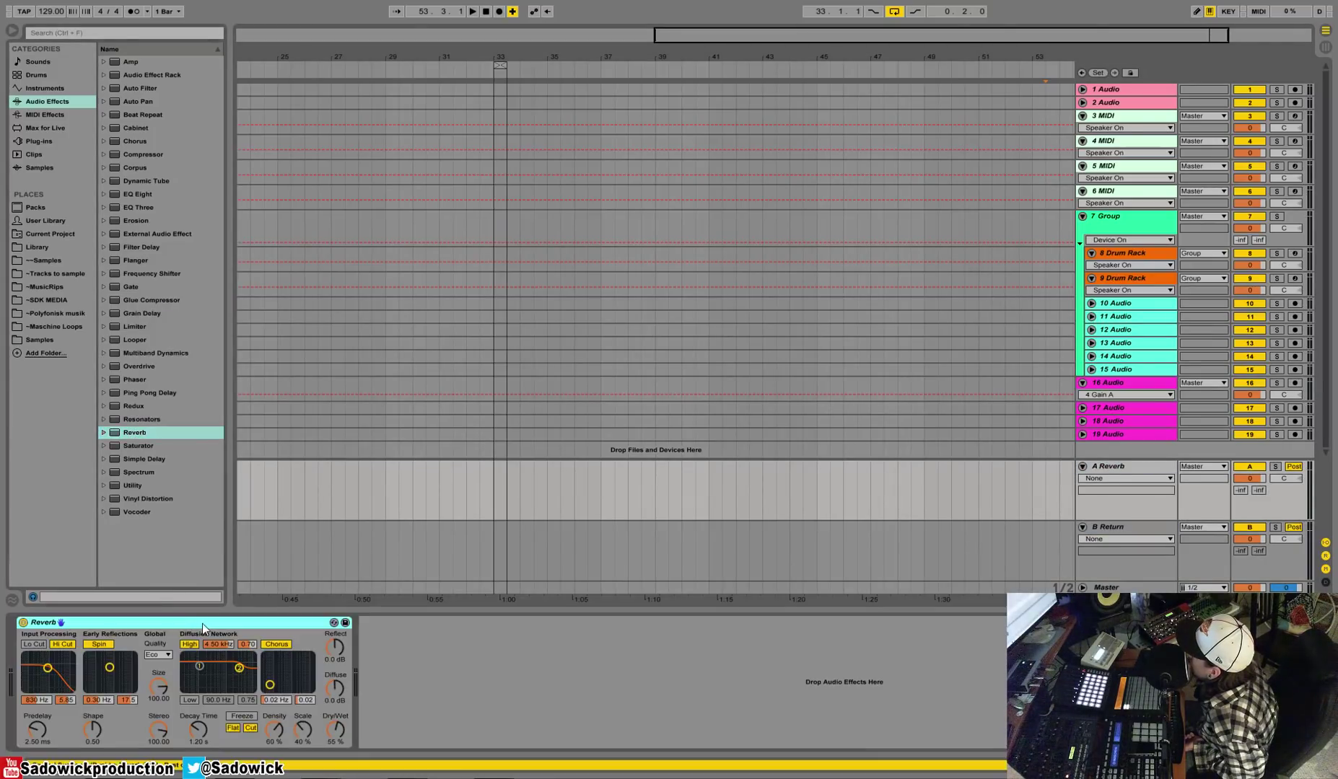
click(1105, 467)
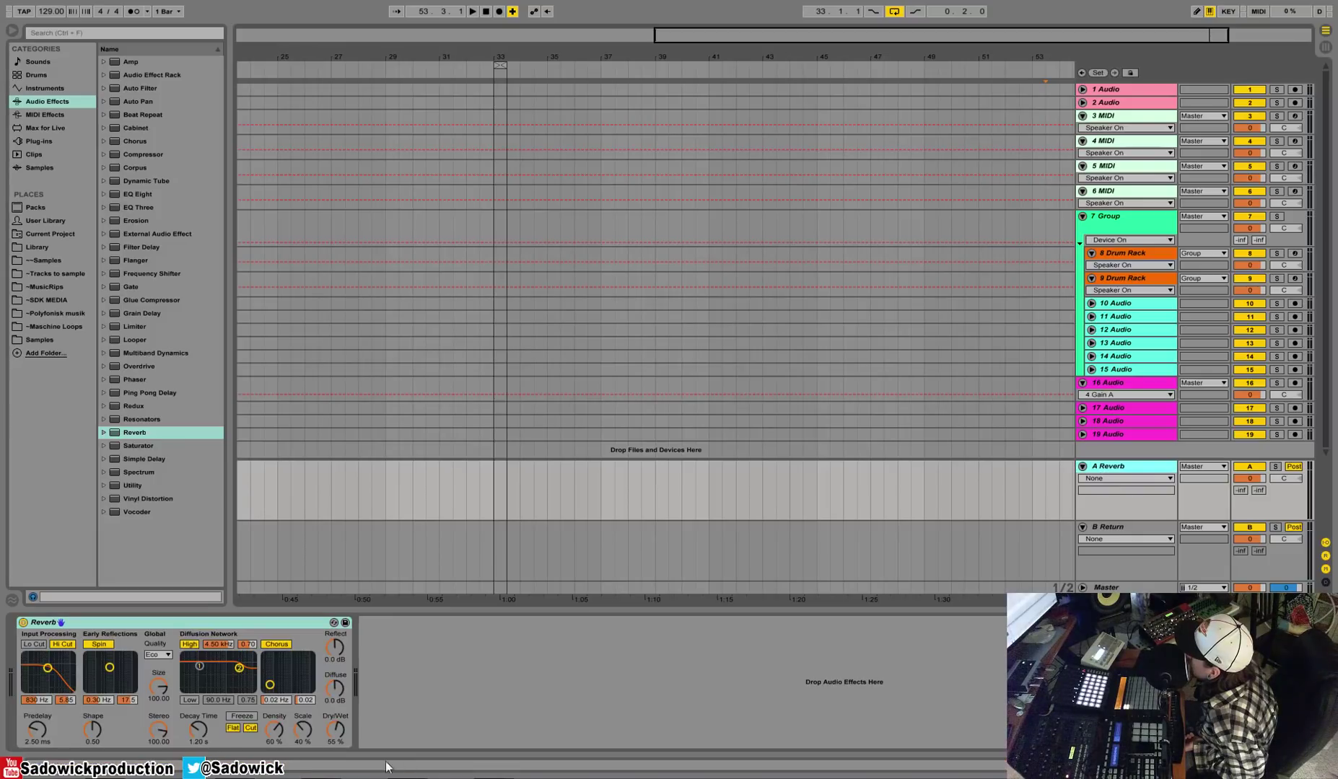
click(253, 728)
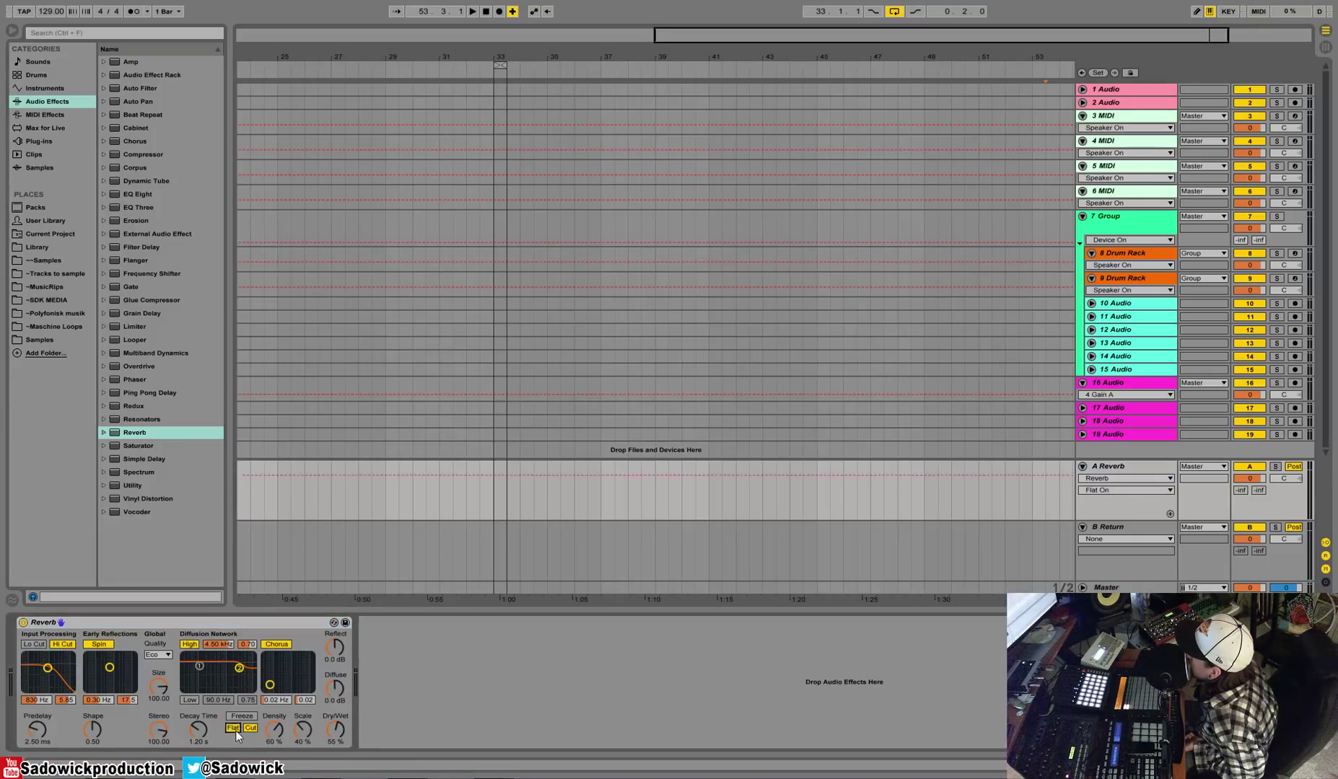
click(63, 645)
click(97, 643)
click(190, 645)
click(279, 646)
click(278, 645)
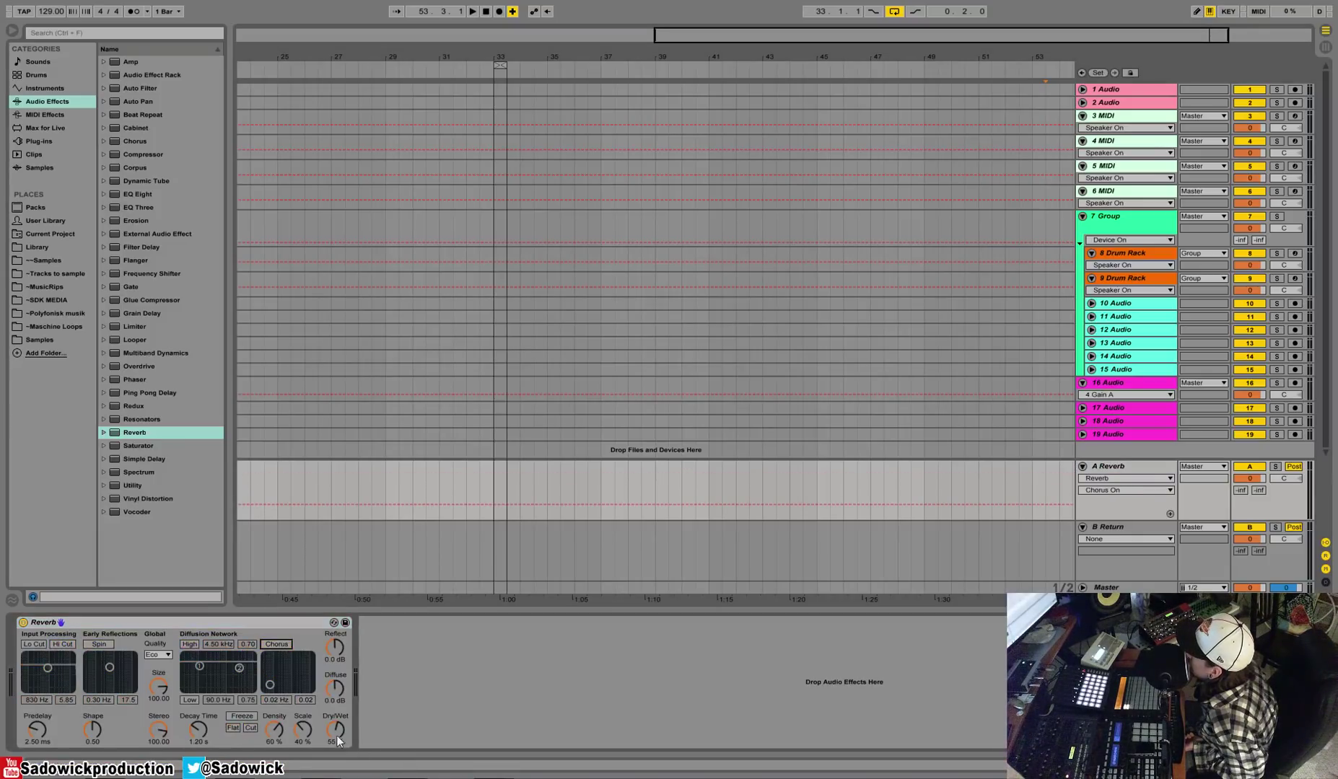
drag(336, 736, 361, 744)
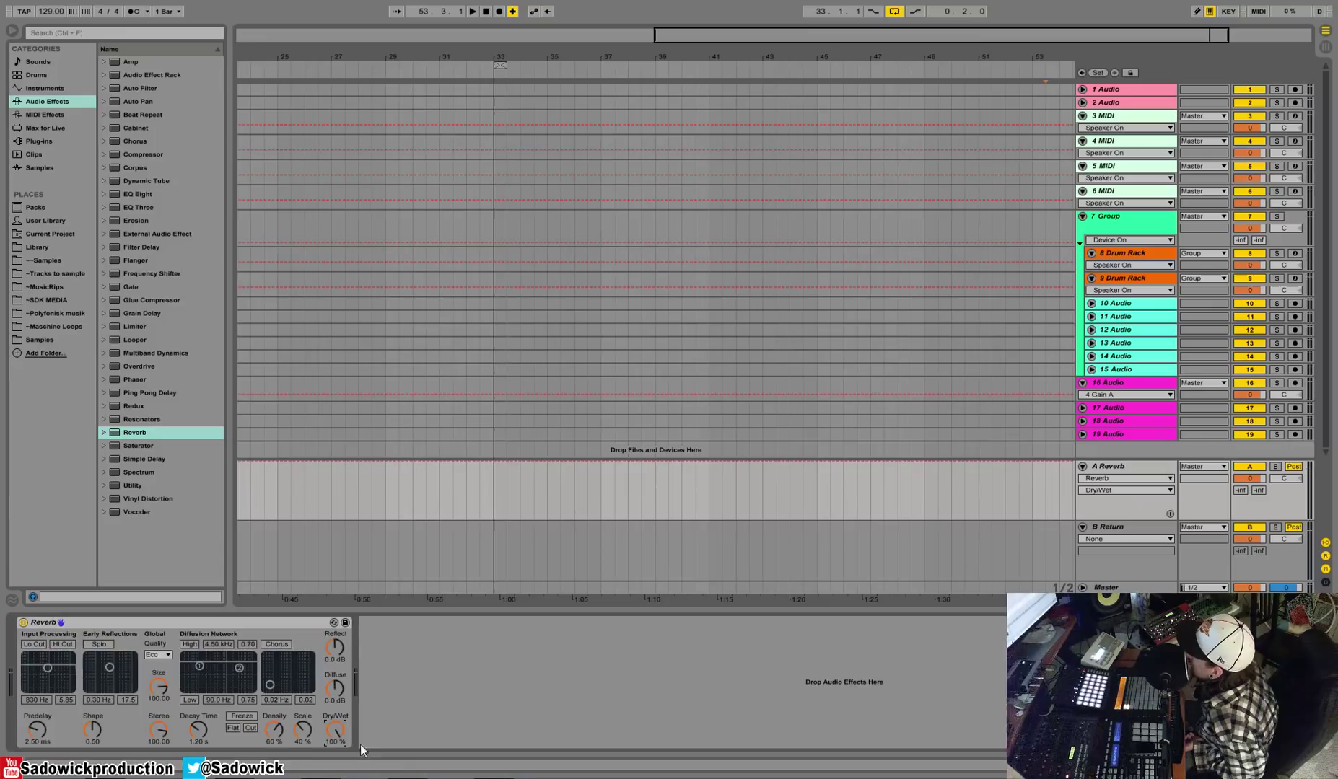
Step: Load Ping Pong Delay on return B with Dry/Wet 100 %, beat delay 1 and its filter at about 1.73 kHz, width 9.00
click(1135, 529)
drag(135, 392, 160, 665)
drag(74, 731, 74, 700)
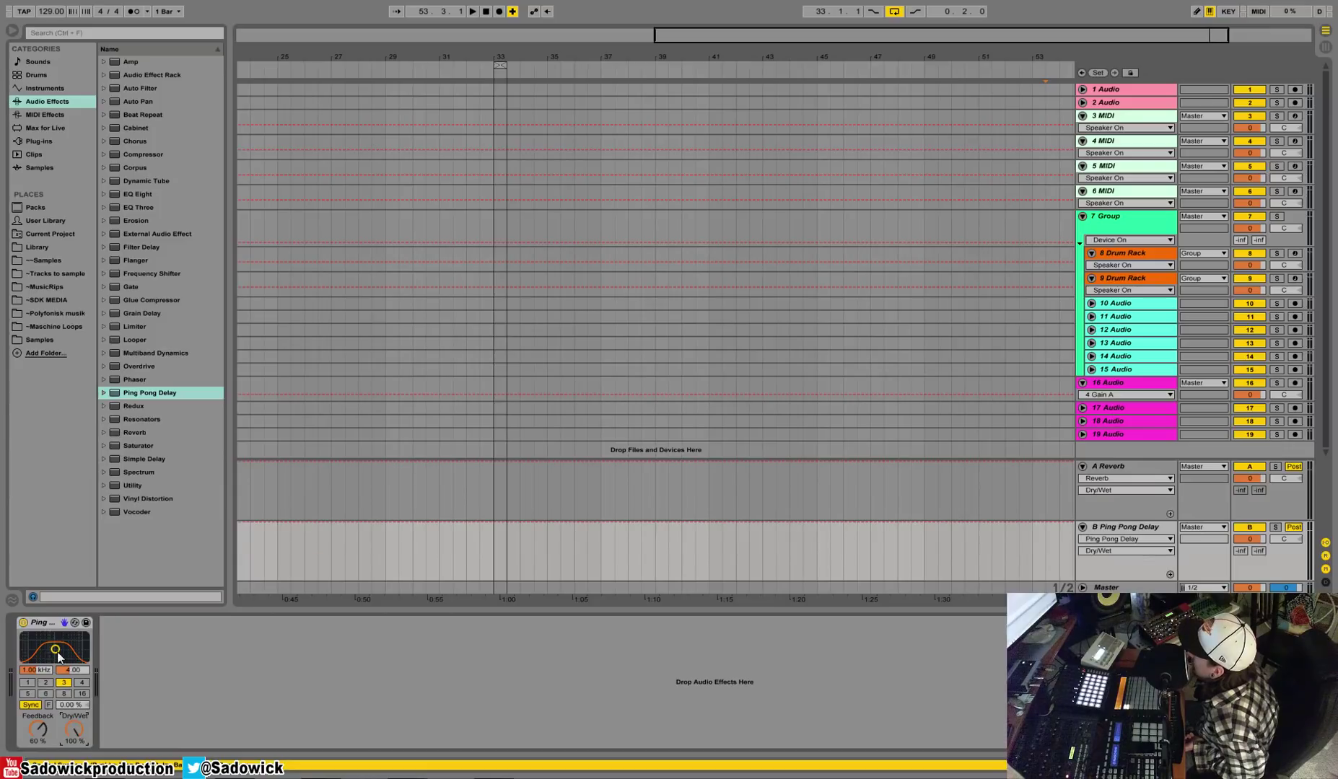
click(27, 683)
drag(55, 650, 61, 636)
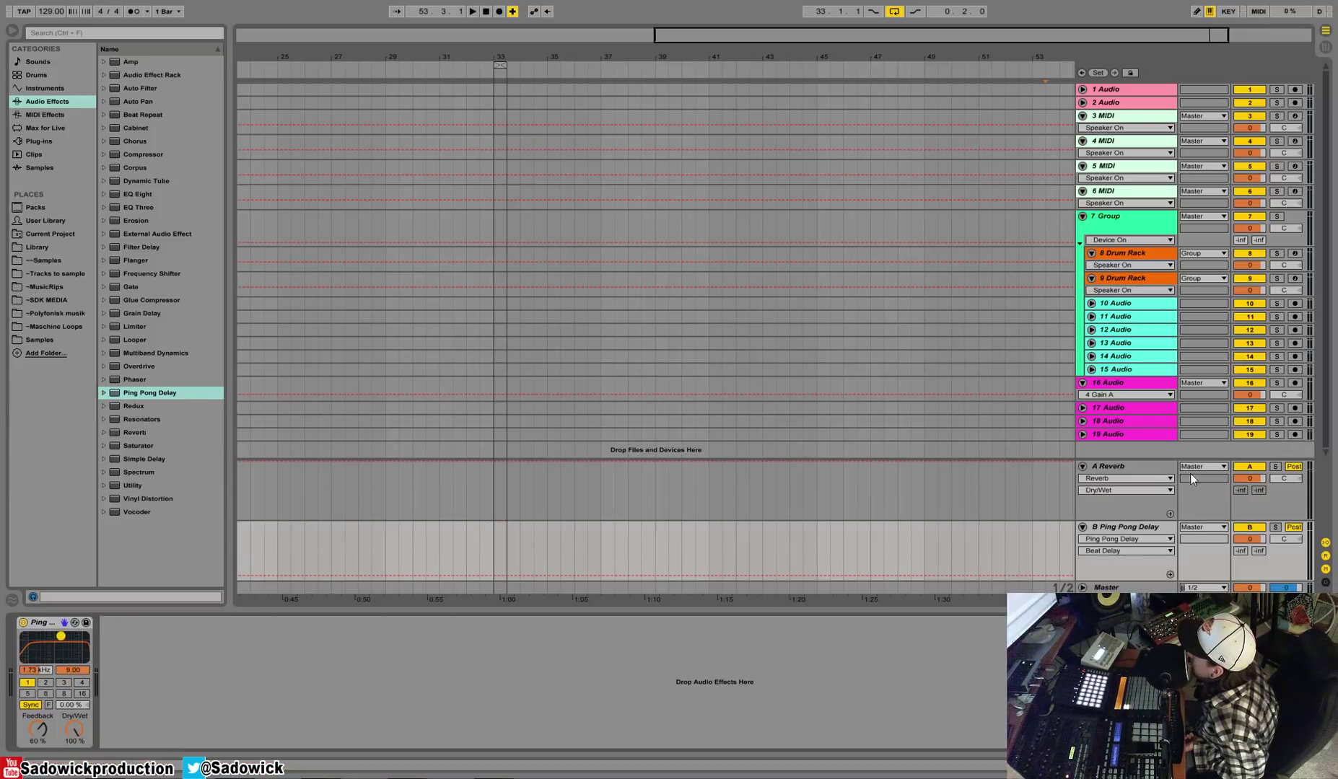
Step: Reduce the height of the A Reverb and B Ping Pong Delay return tracks
click(1111, 477)
click(1113, 551)
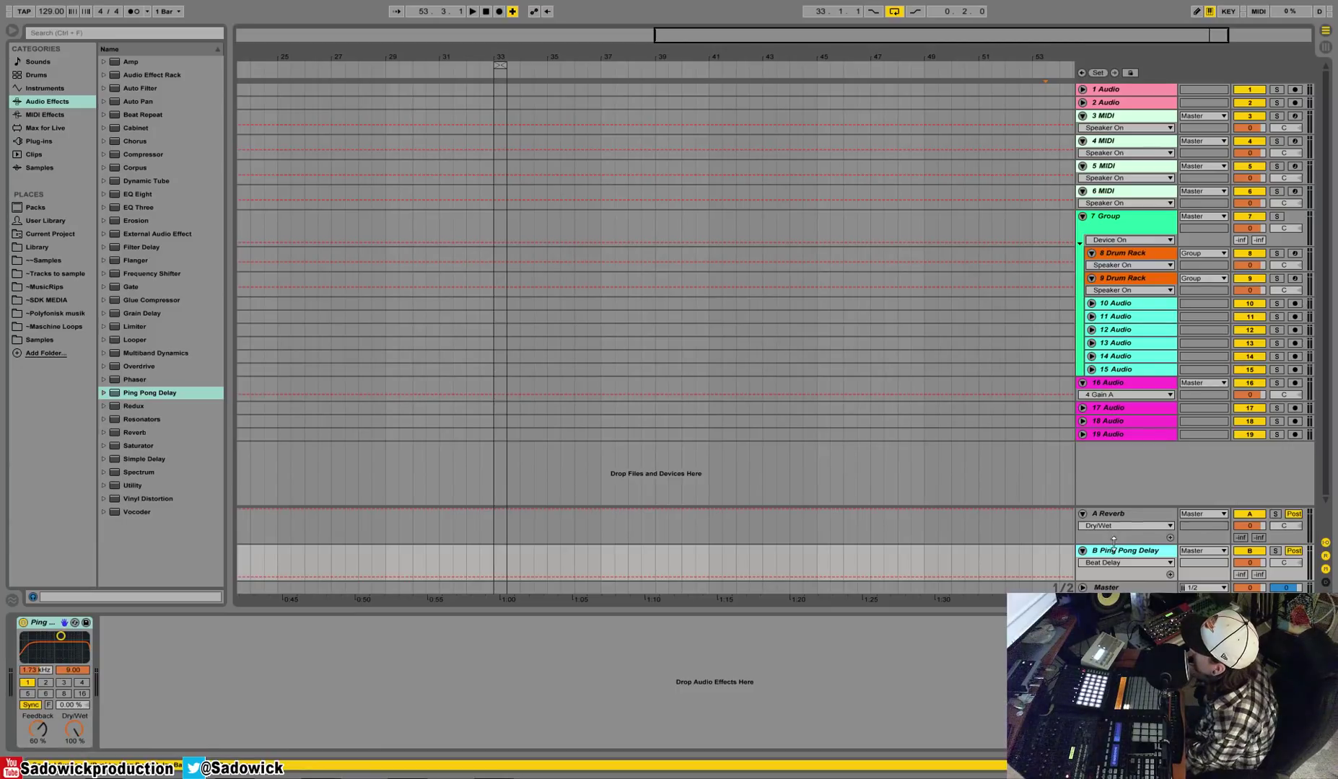
click(1128, 515)
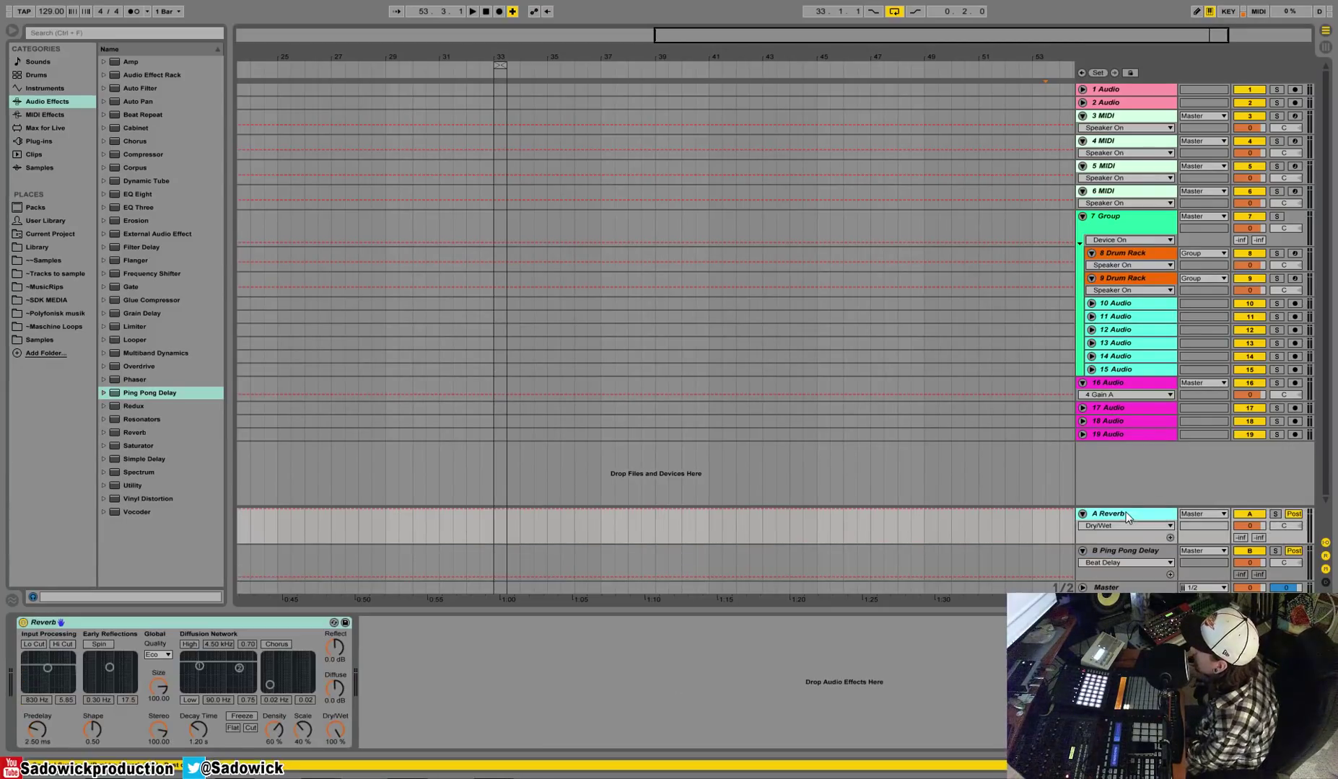
Step: Examine the sends in the Session view mixer and the devices on 7 Group and A Reverb
click(1326, 47)
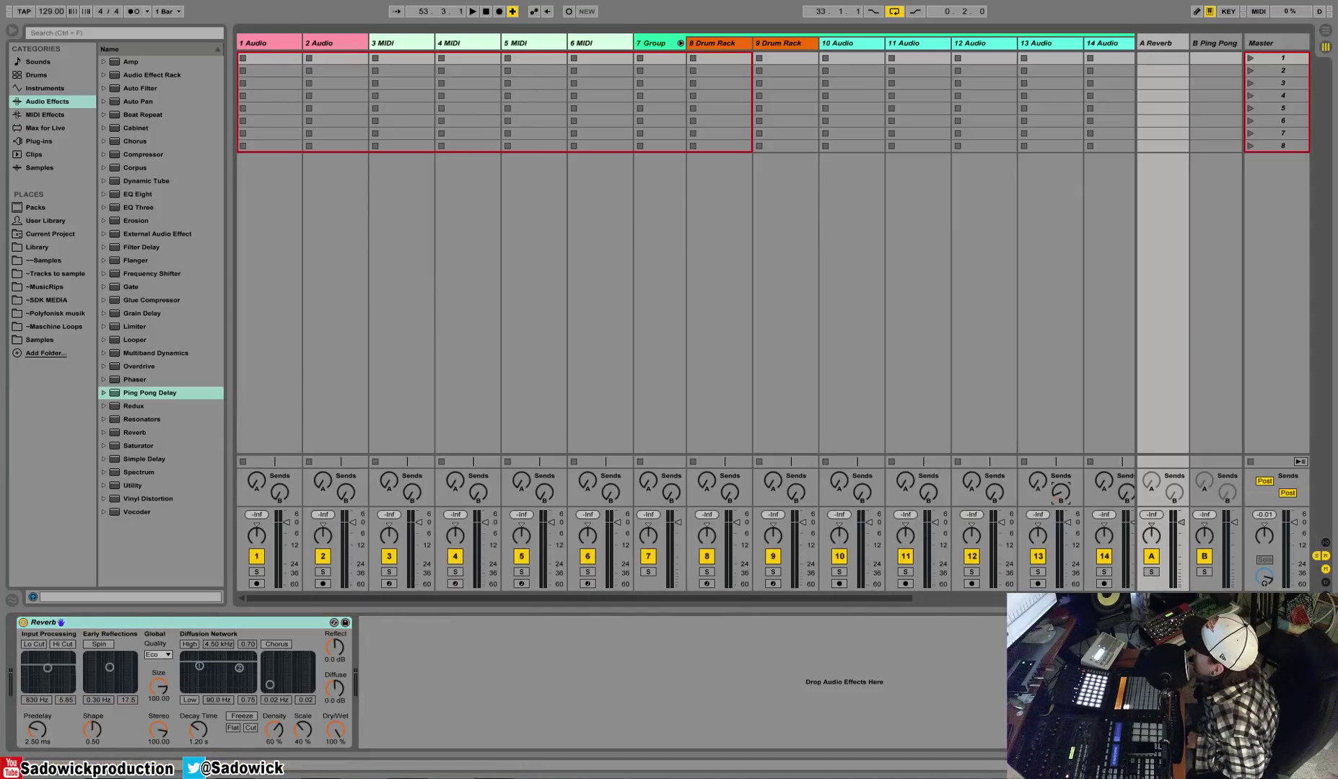
click(1326, 31)
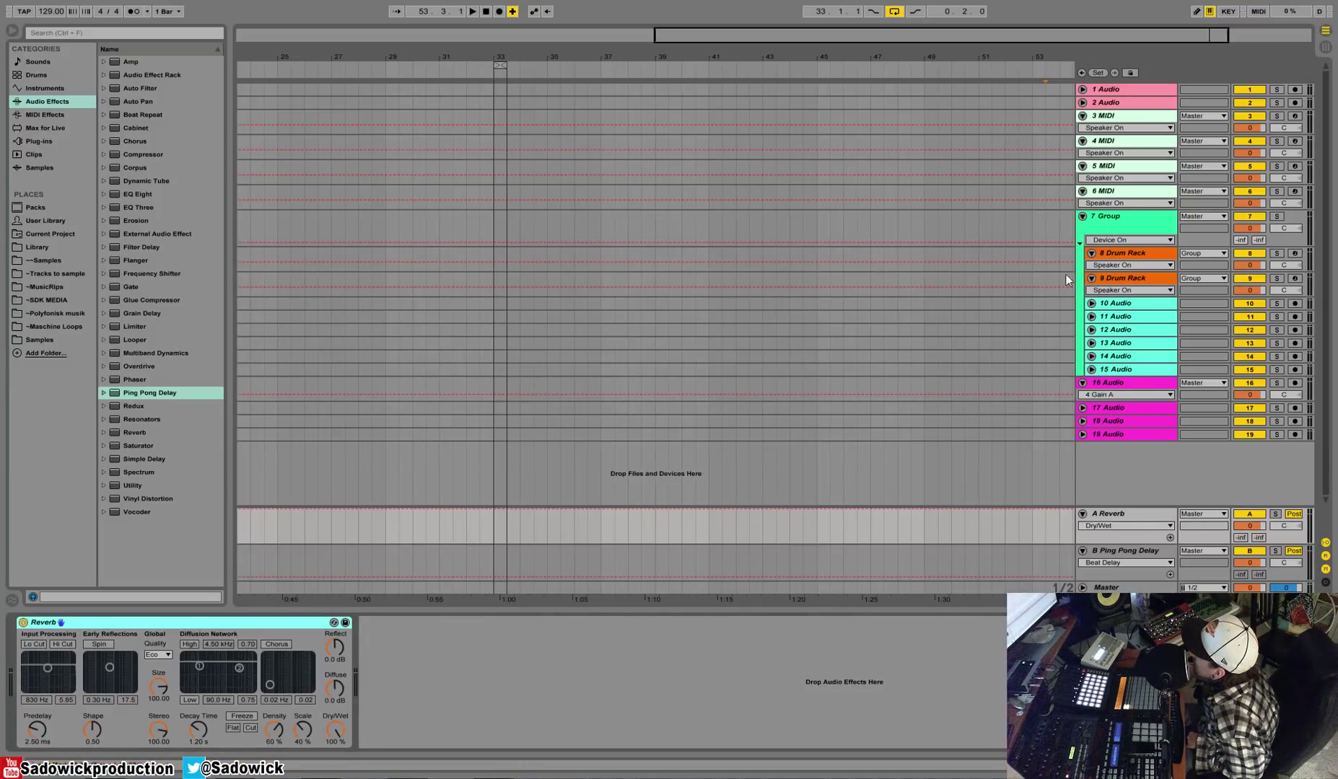
click(1115, 223)
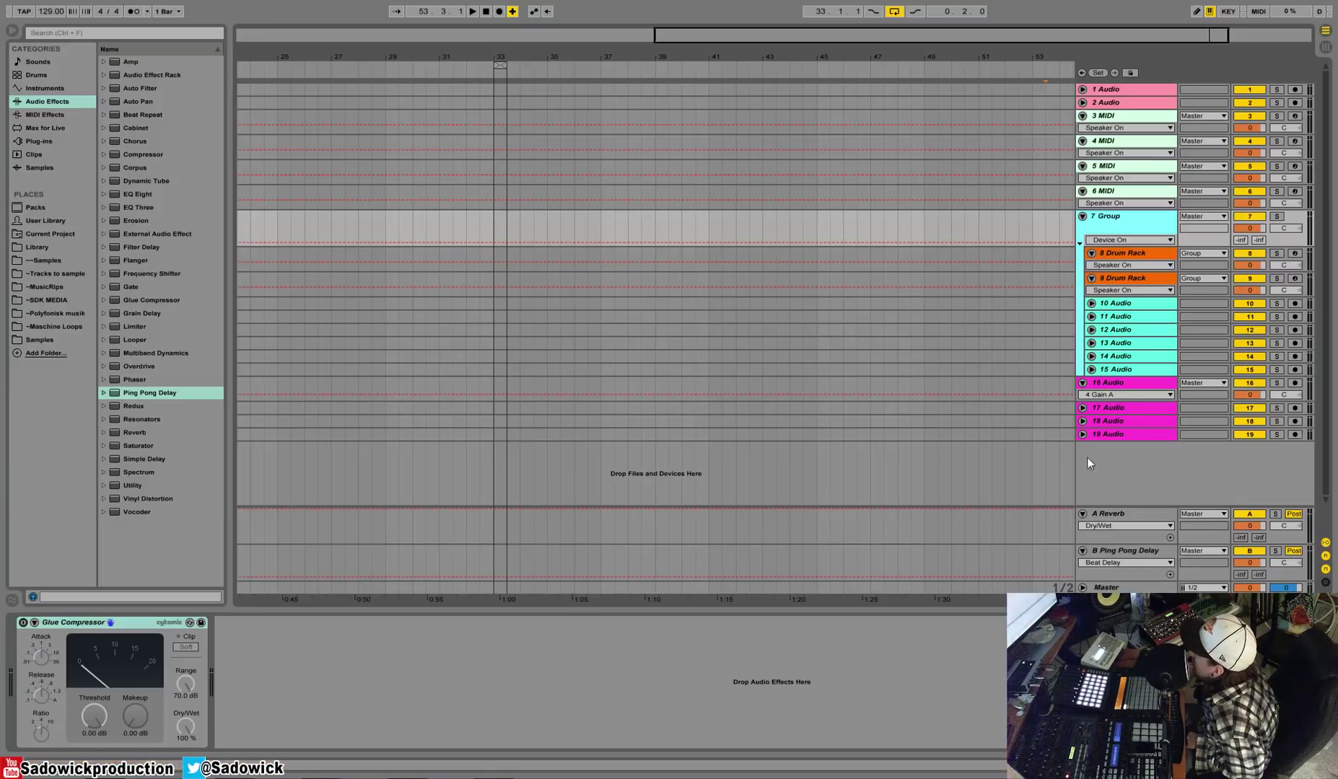
click(1119, 513)
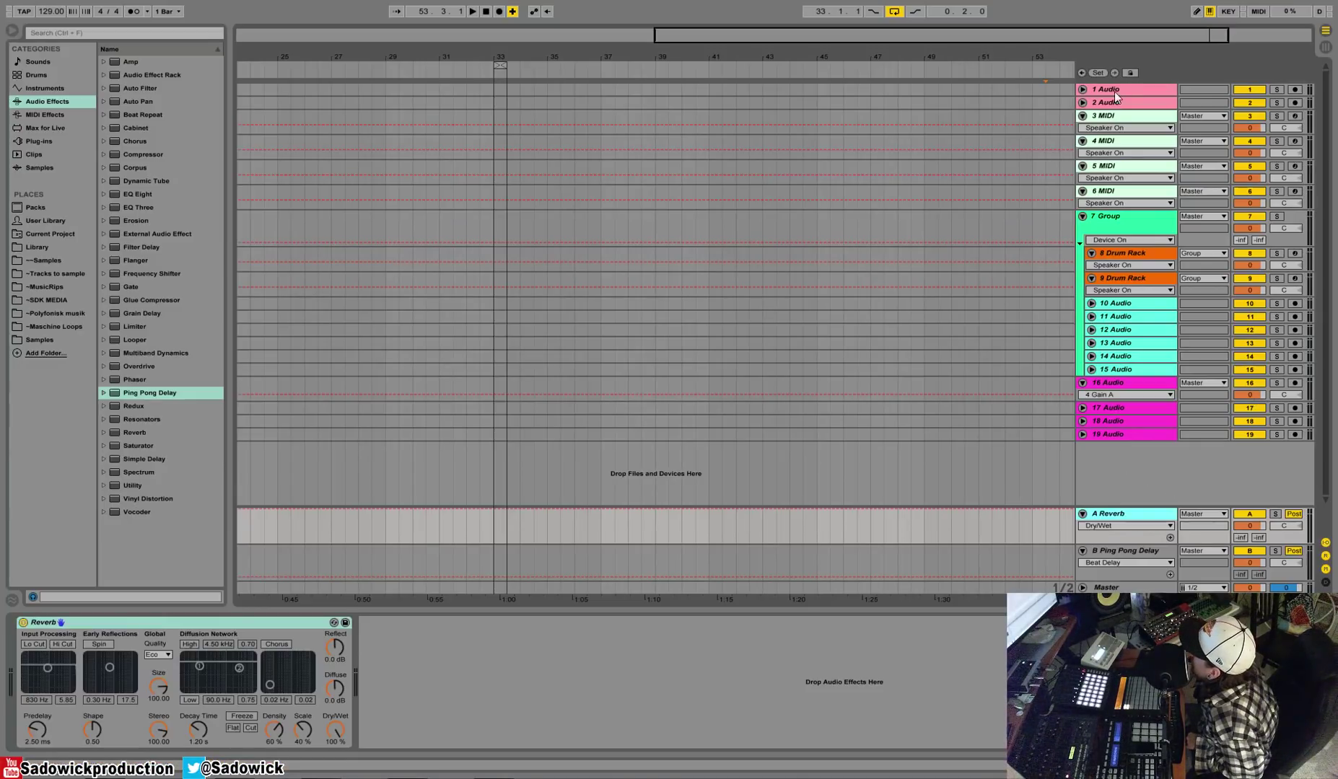
Step: Load the Sylenth1 plug-in on the 3 MIDI track
click(1122, 120)
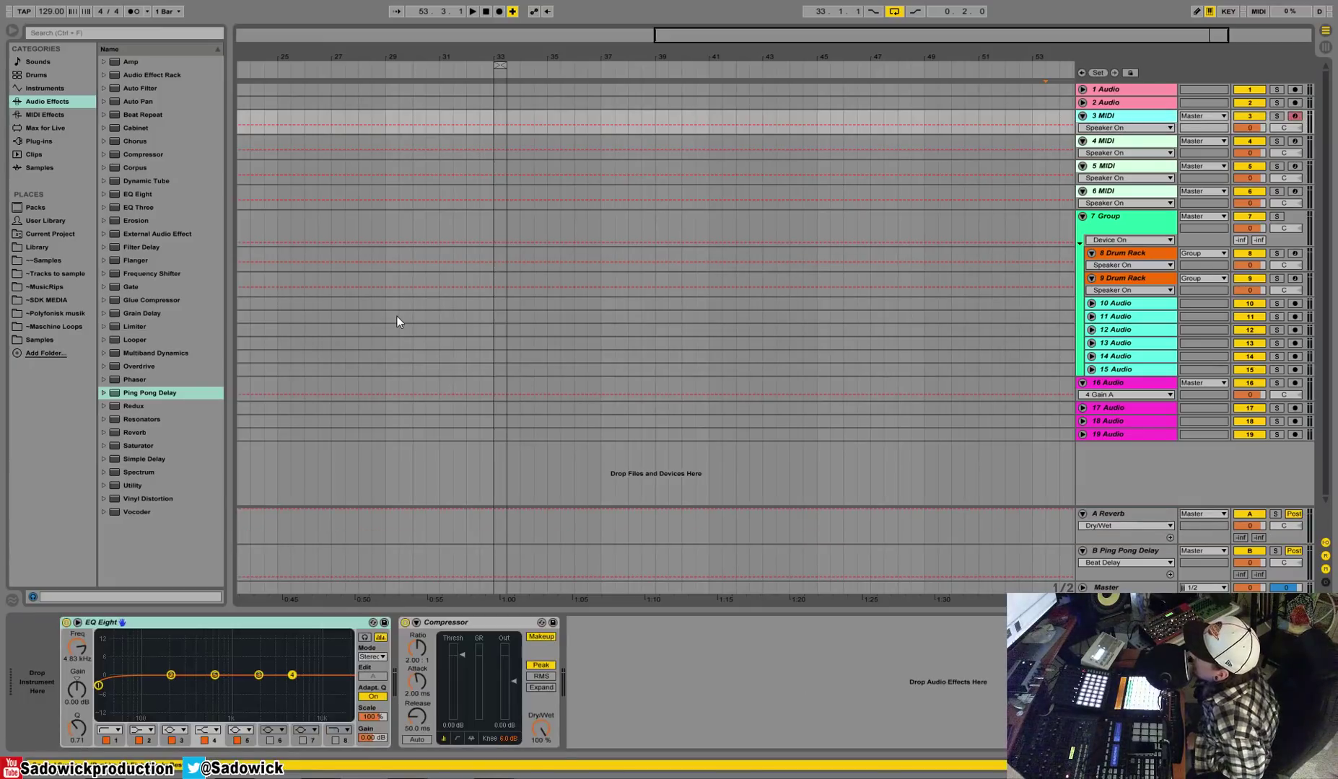
click(47, 139)
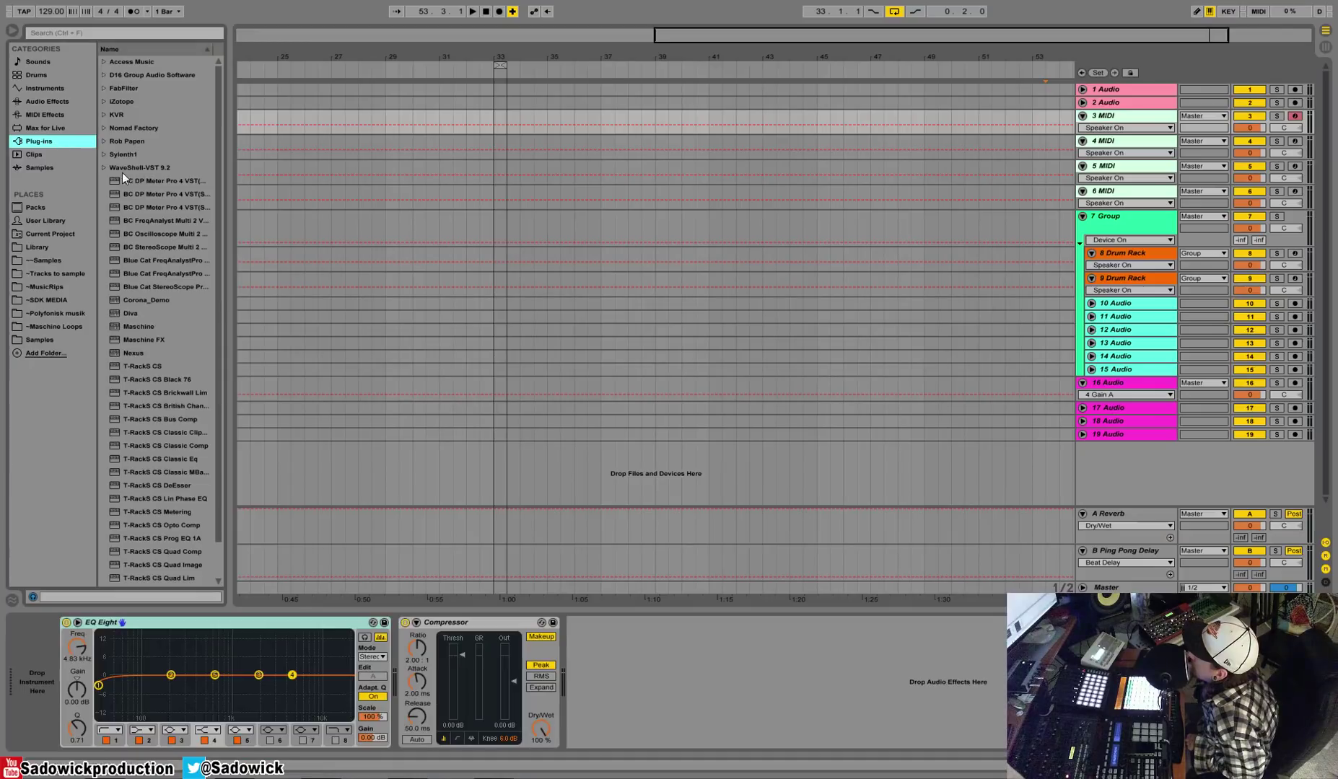
click(104, 154)
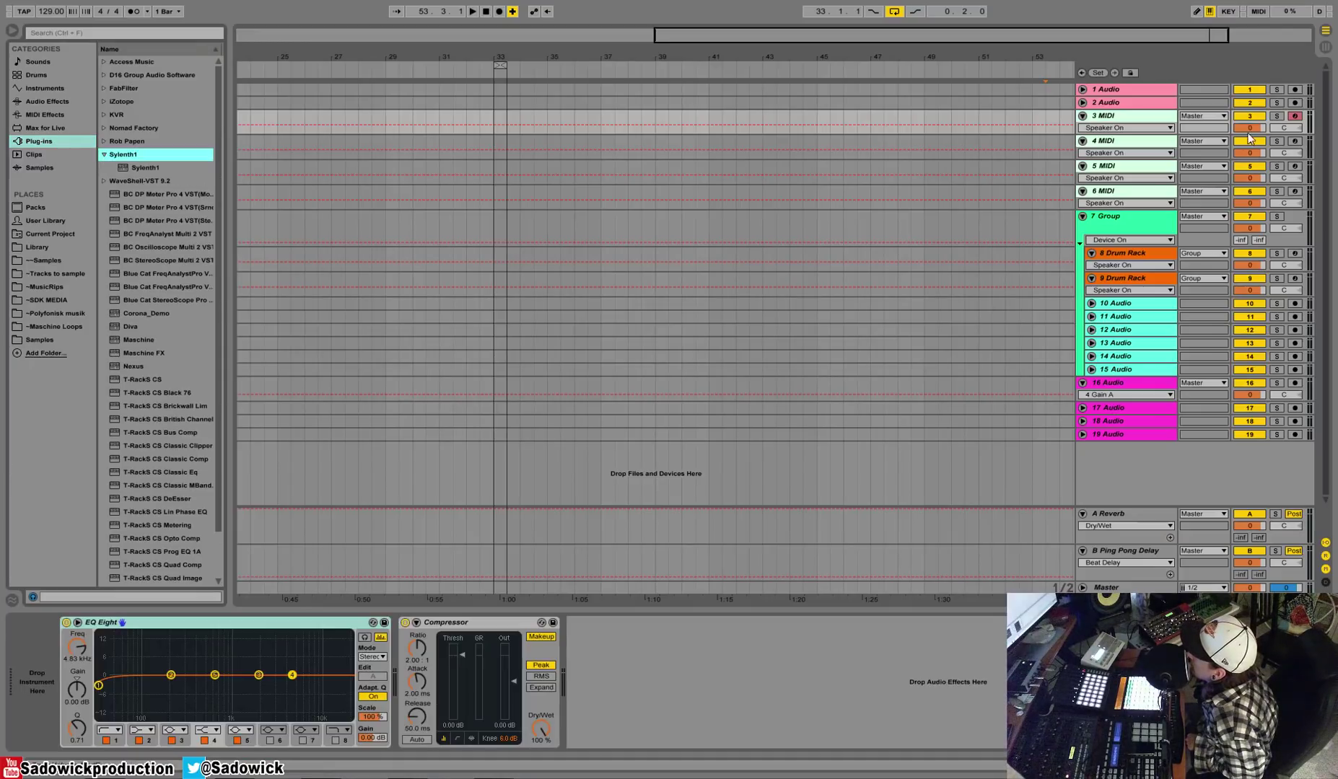
click(1131, 119)
double_click(133, 168)
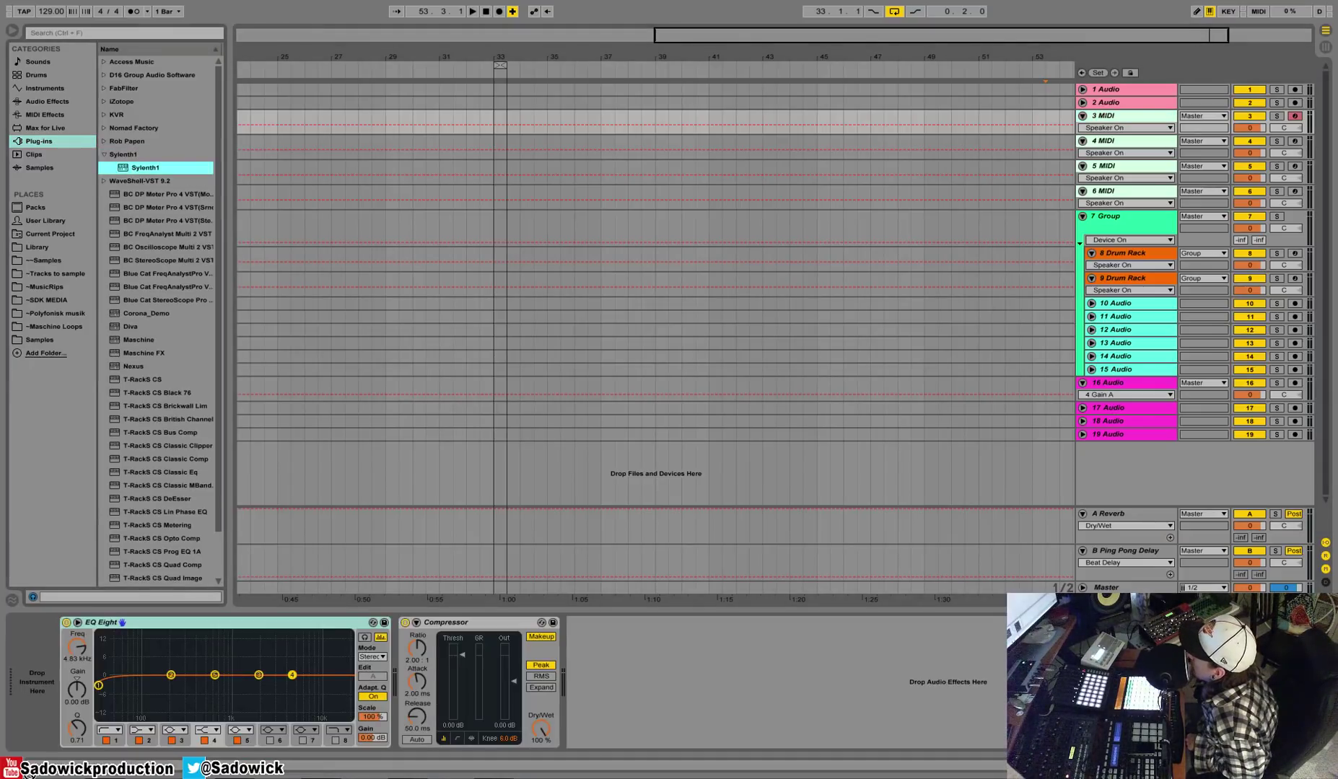
Step: Reposition the Sylenth1 window and initialize its preset
click(440, 338)
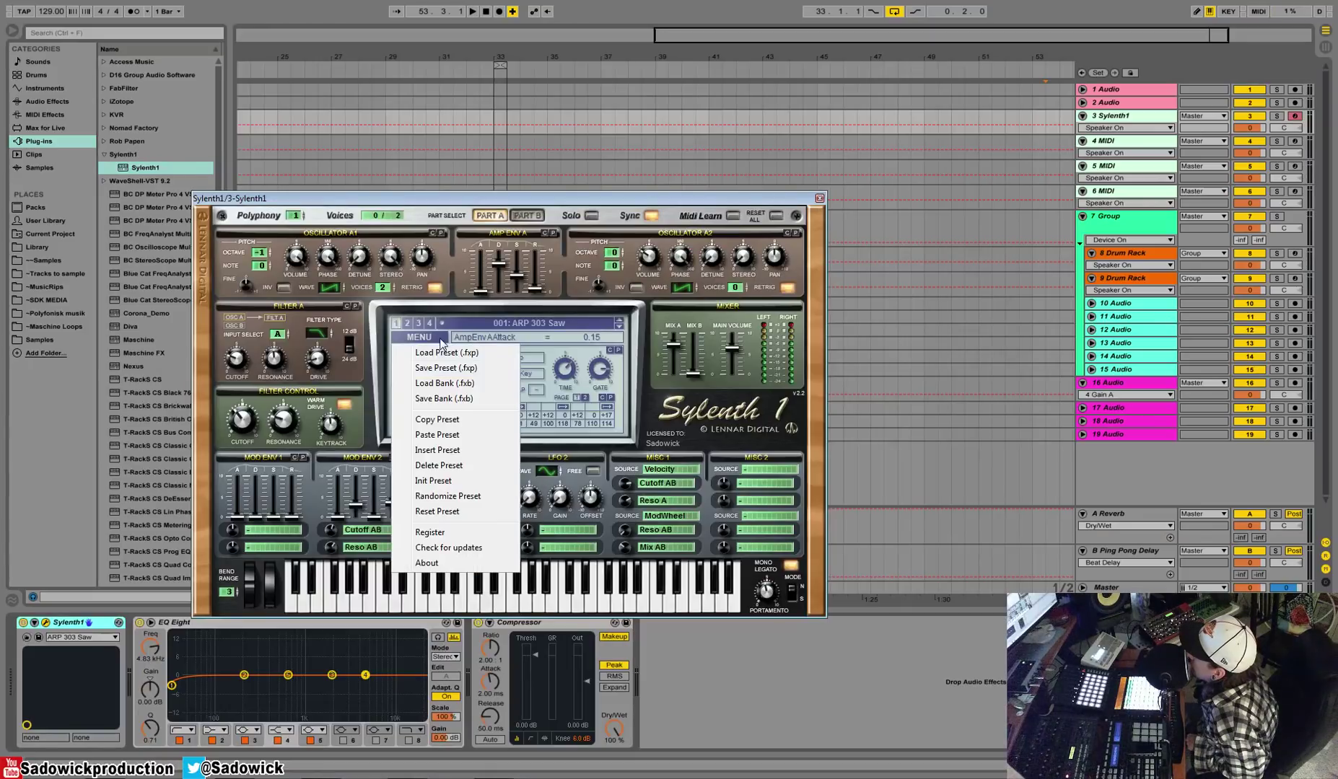
drag(504, 198, 576, 157)
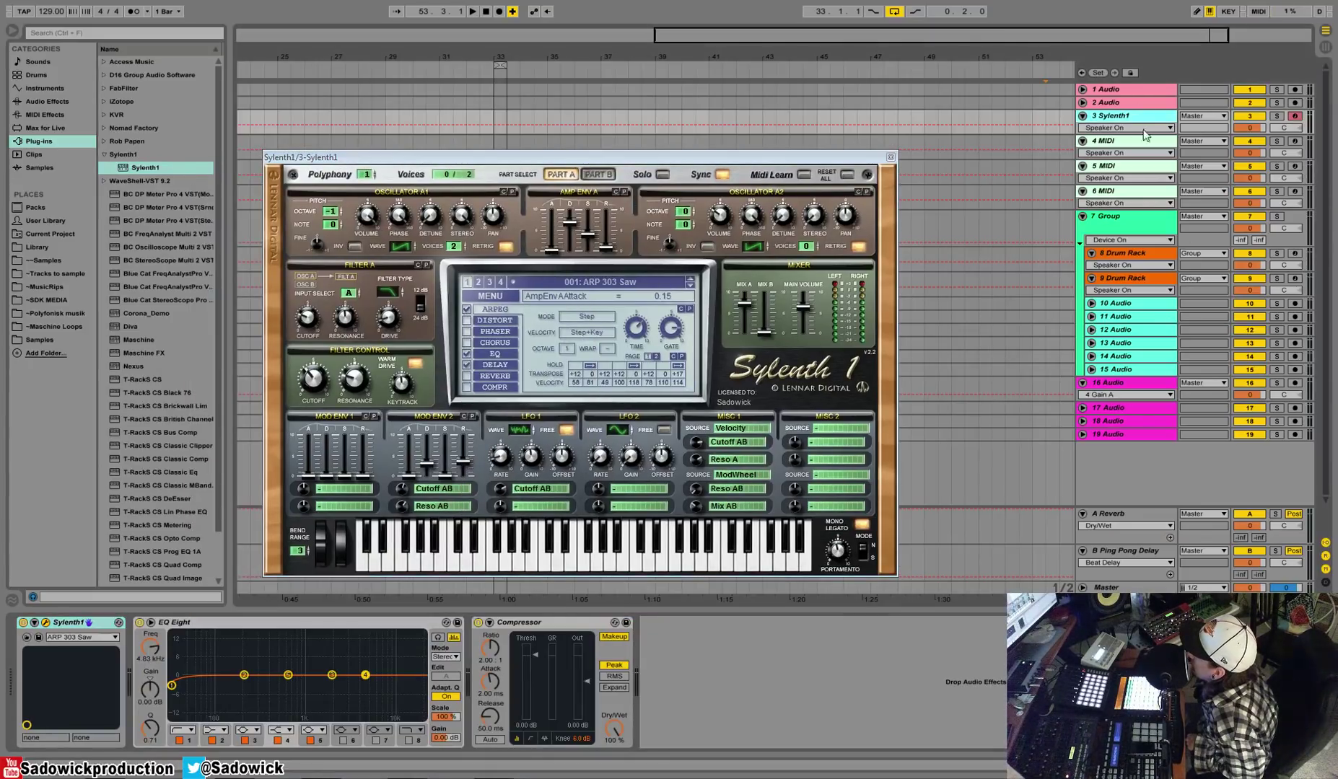
click(490, 297)
click(517, 441)
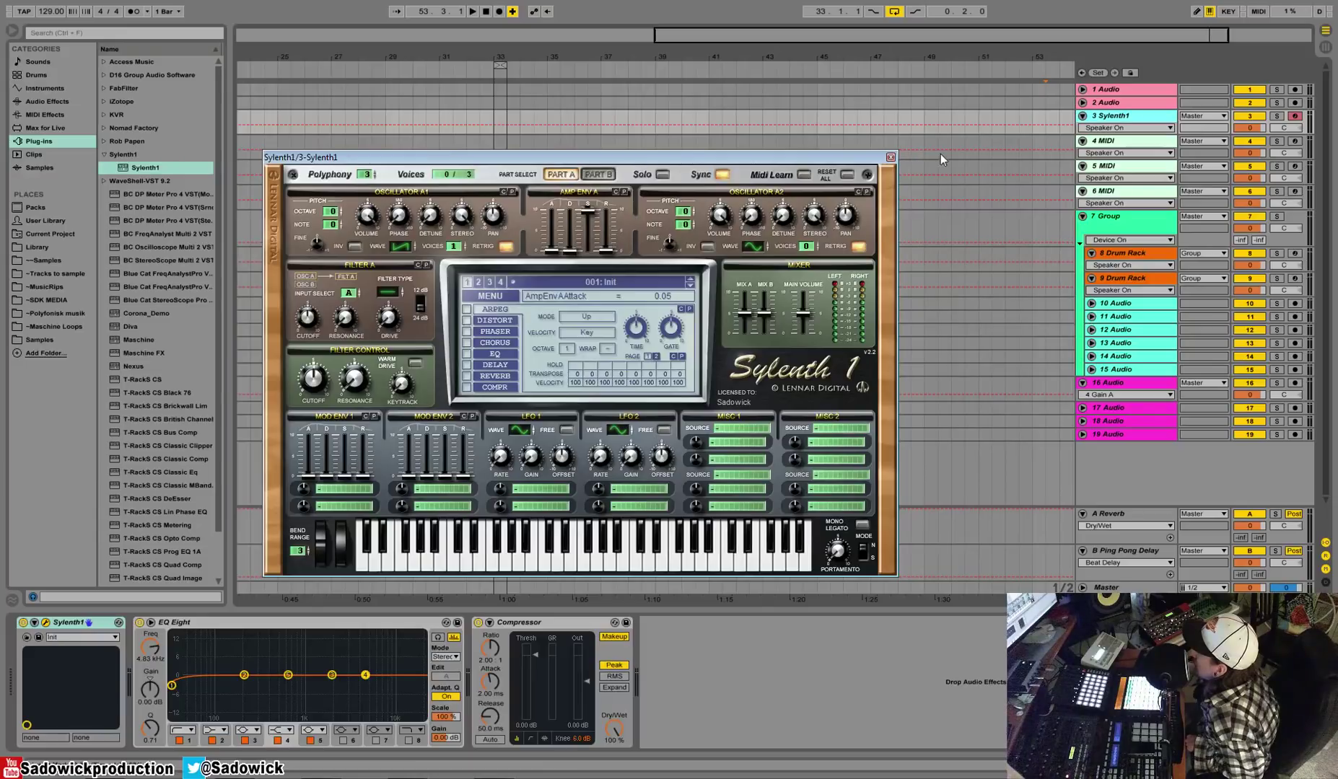
Step: Load the Diva plug-in on the 4 MIDI track, widening the browser, and close the open plug-in windows
click(1135, 143)
click(890, 157)
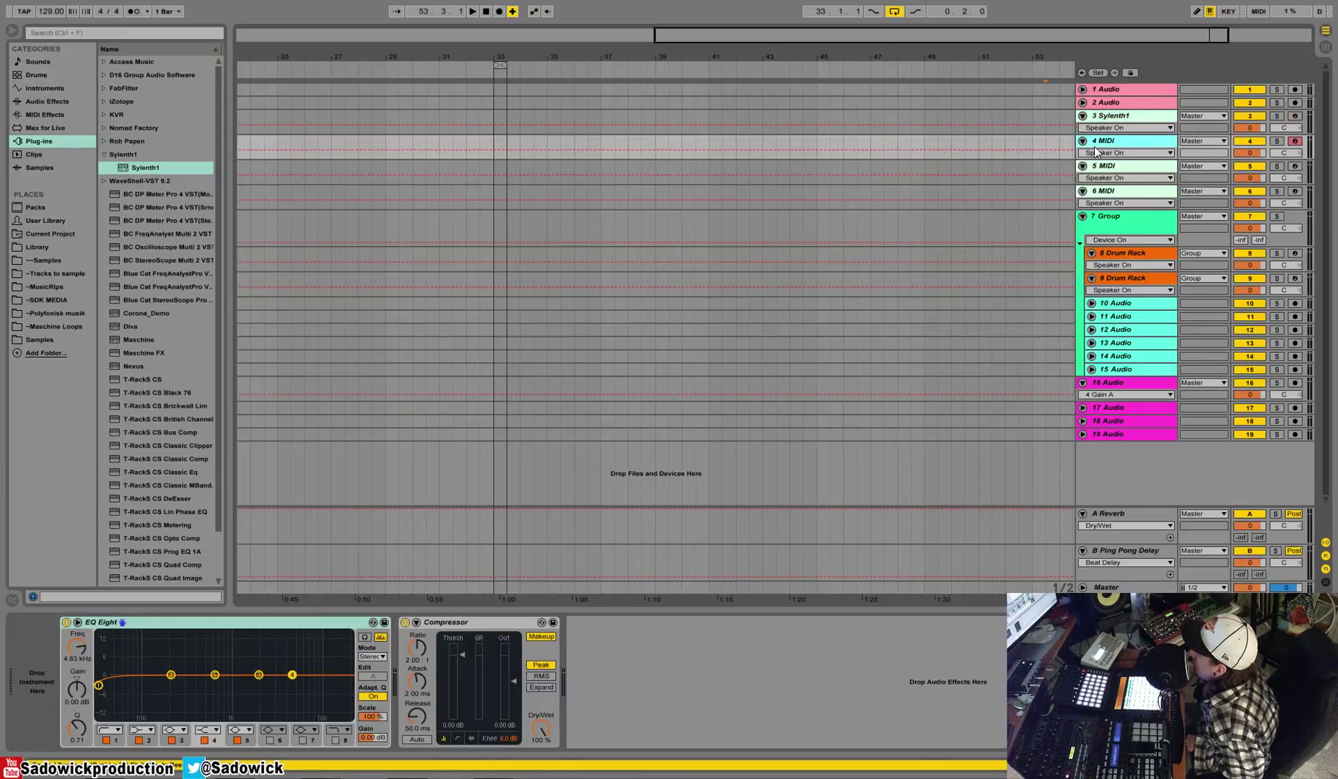
drag(228, 152, 265, 164)
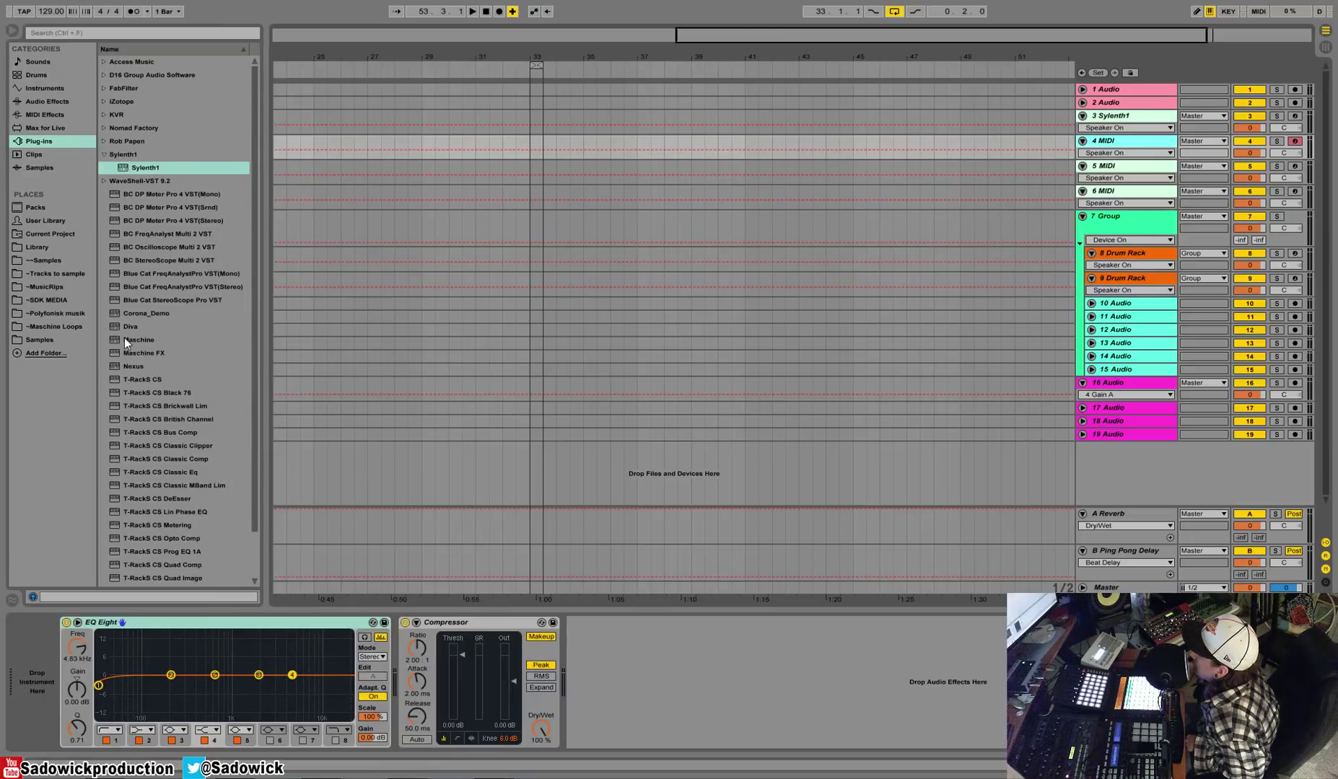
drag(119, 324, 68, 704)
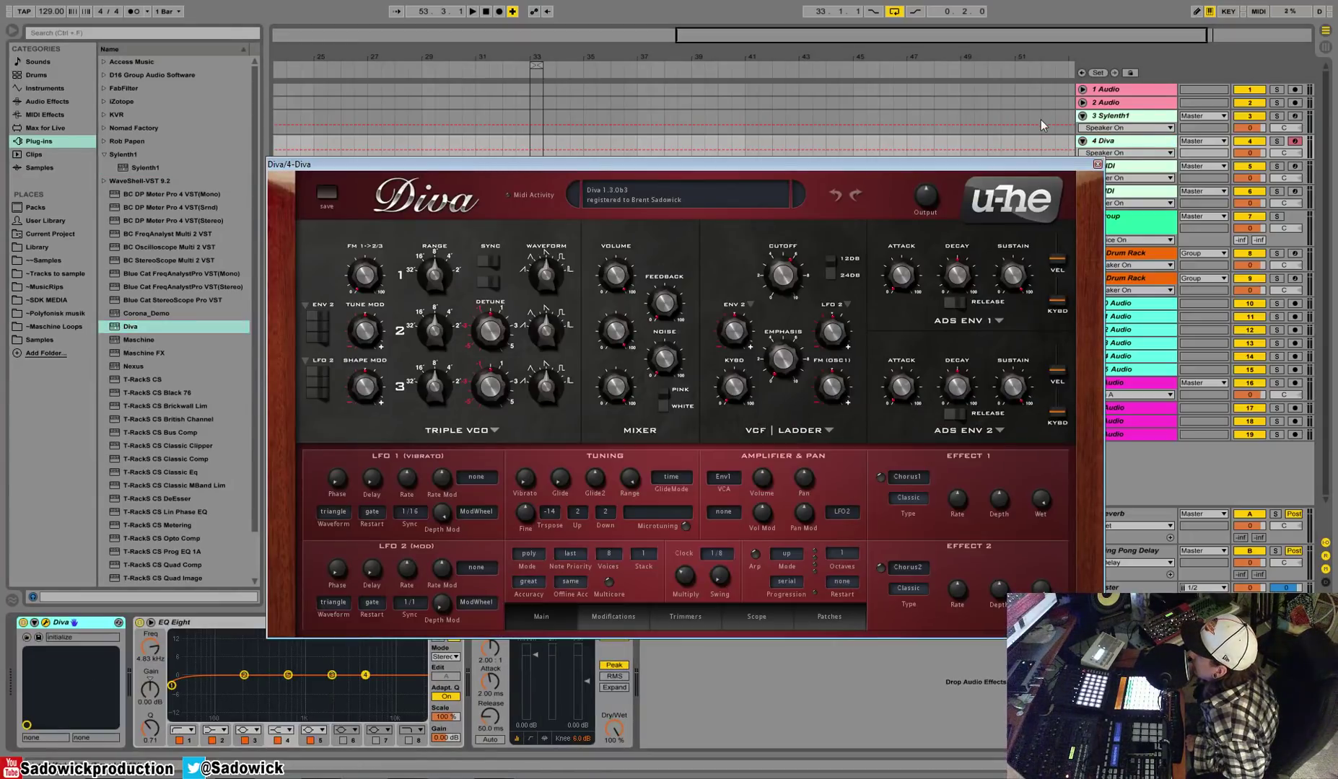
click(1098, 164)
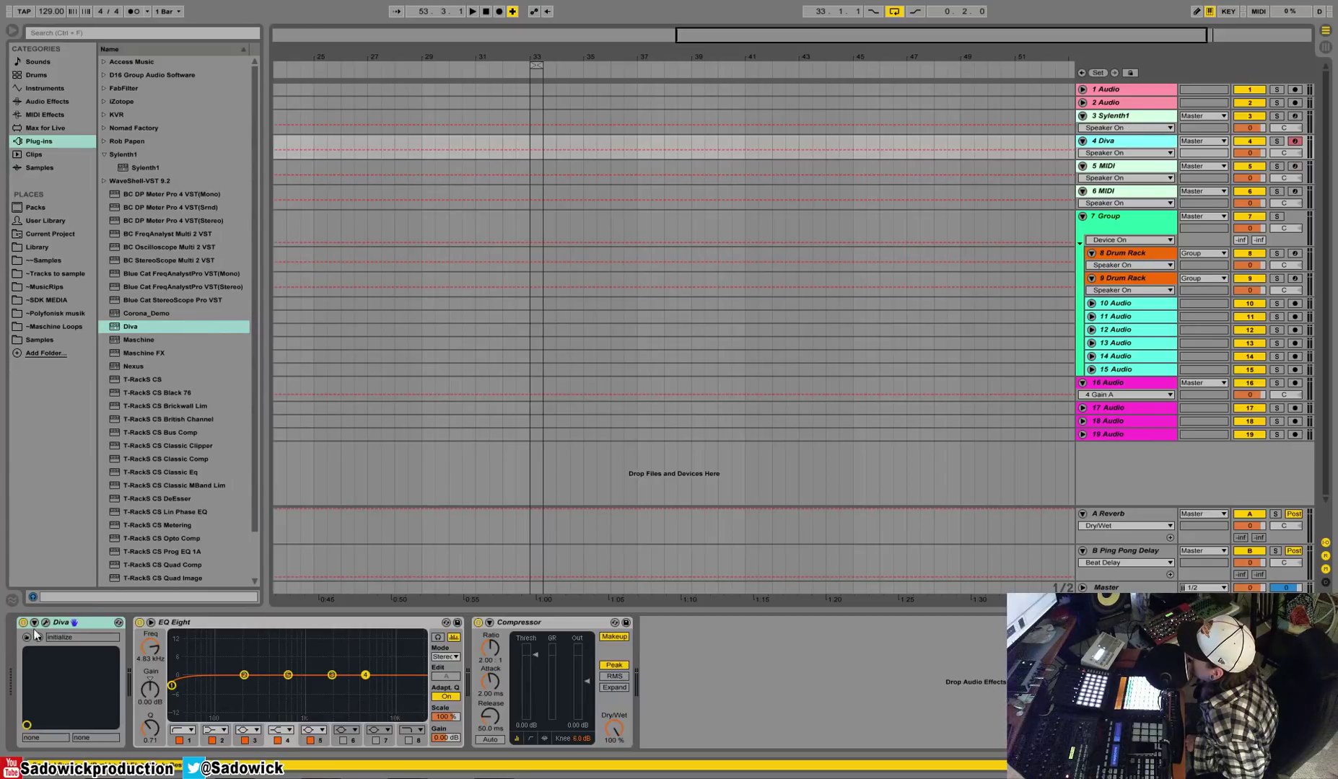
Step: Review the devices on 3 Sylenth1, 8 Drum Rack and 10 Audio, and move tracks 13, 14 and 15 Audio out of 7 Group
click(1121, 116)
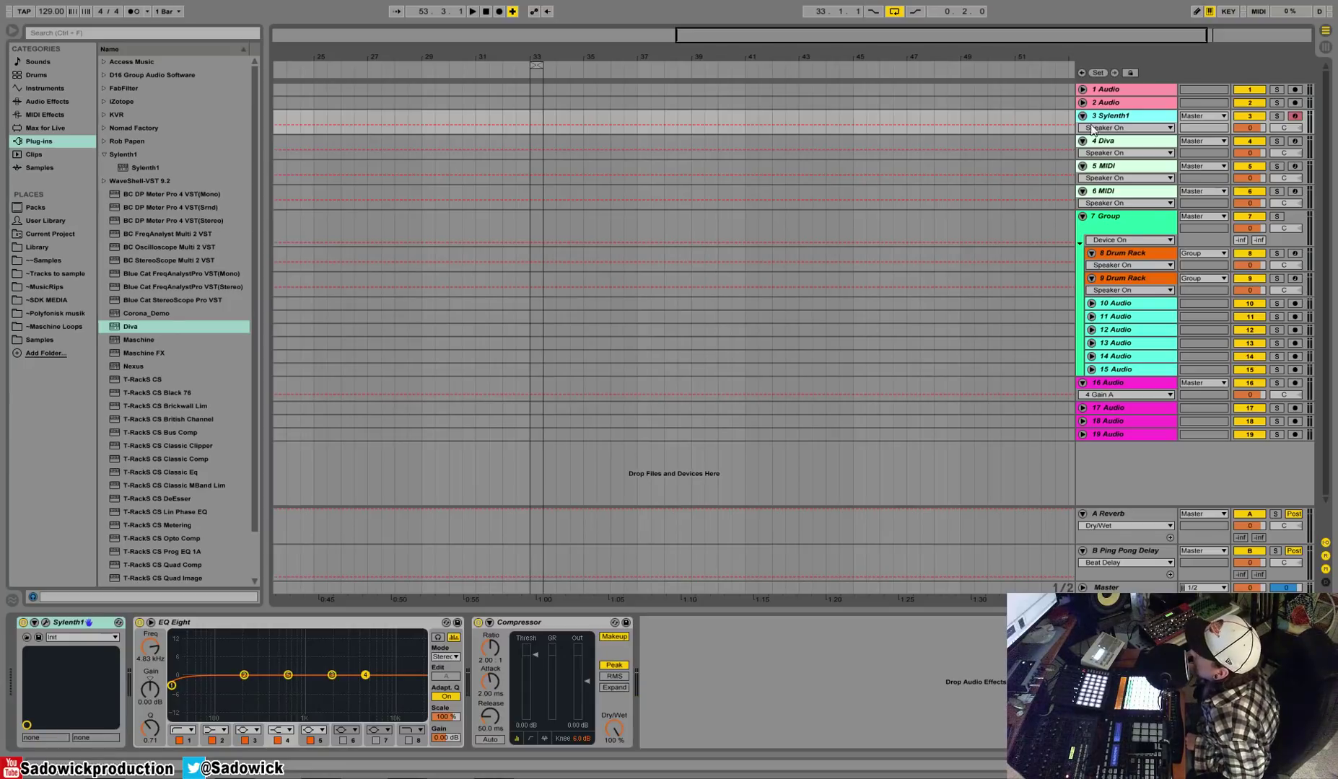
click(1141, 261)
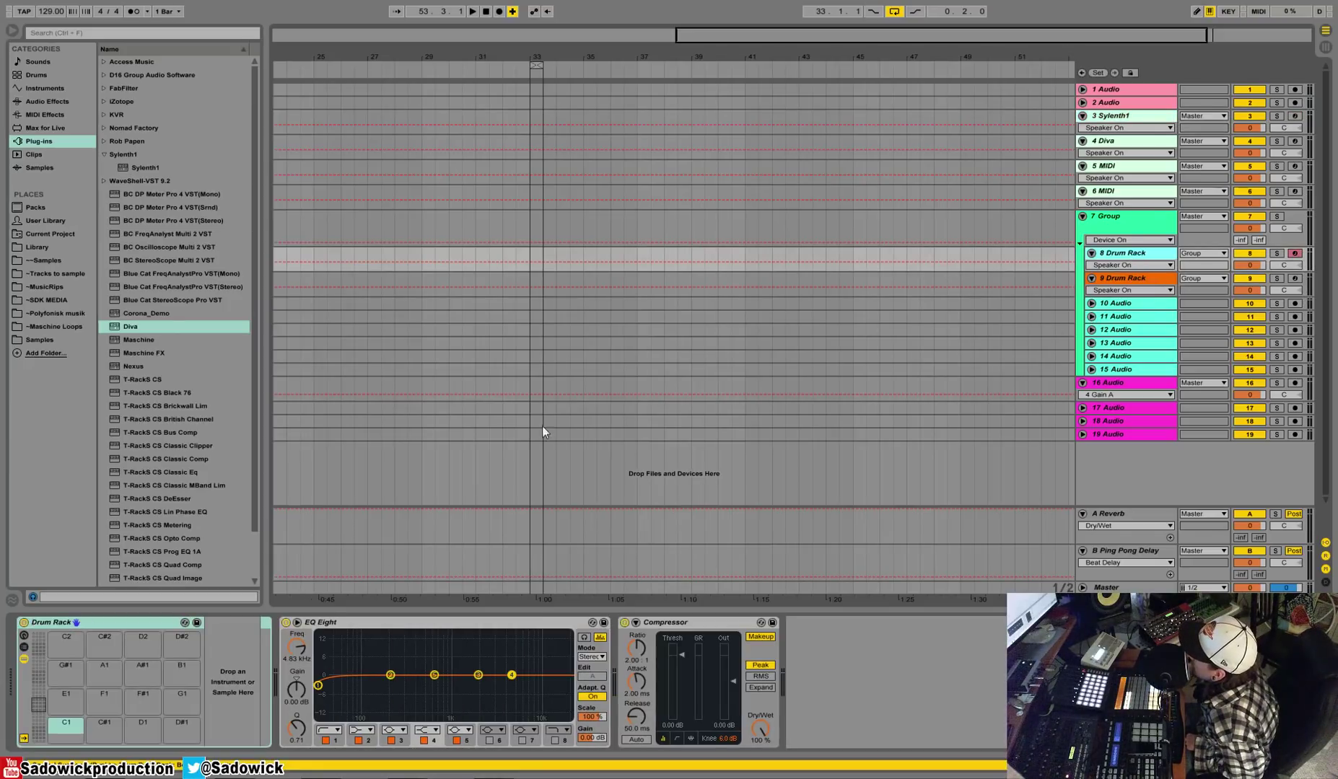
click(1140, 306)
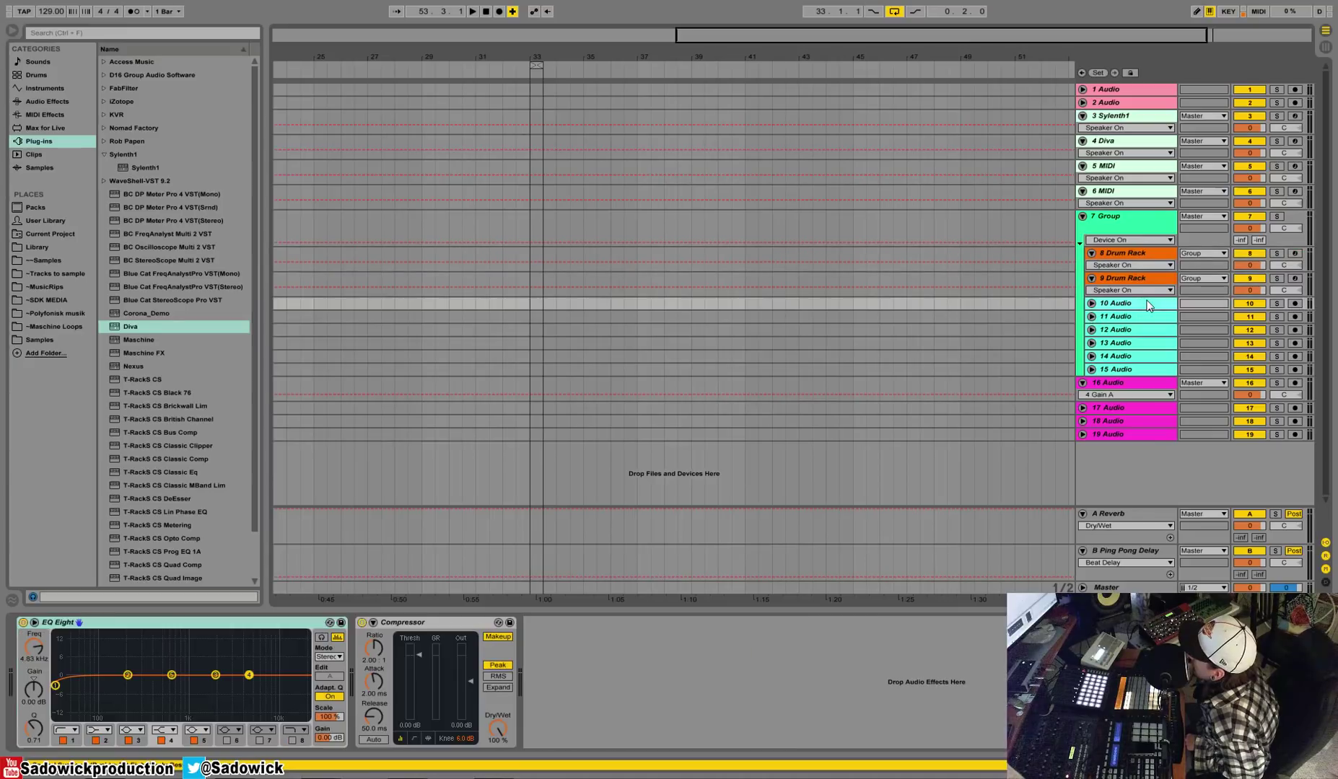
drag(1138, 313, 1124, 349)
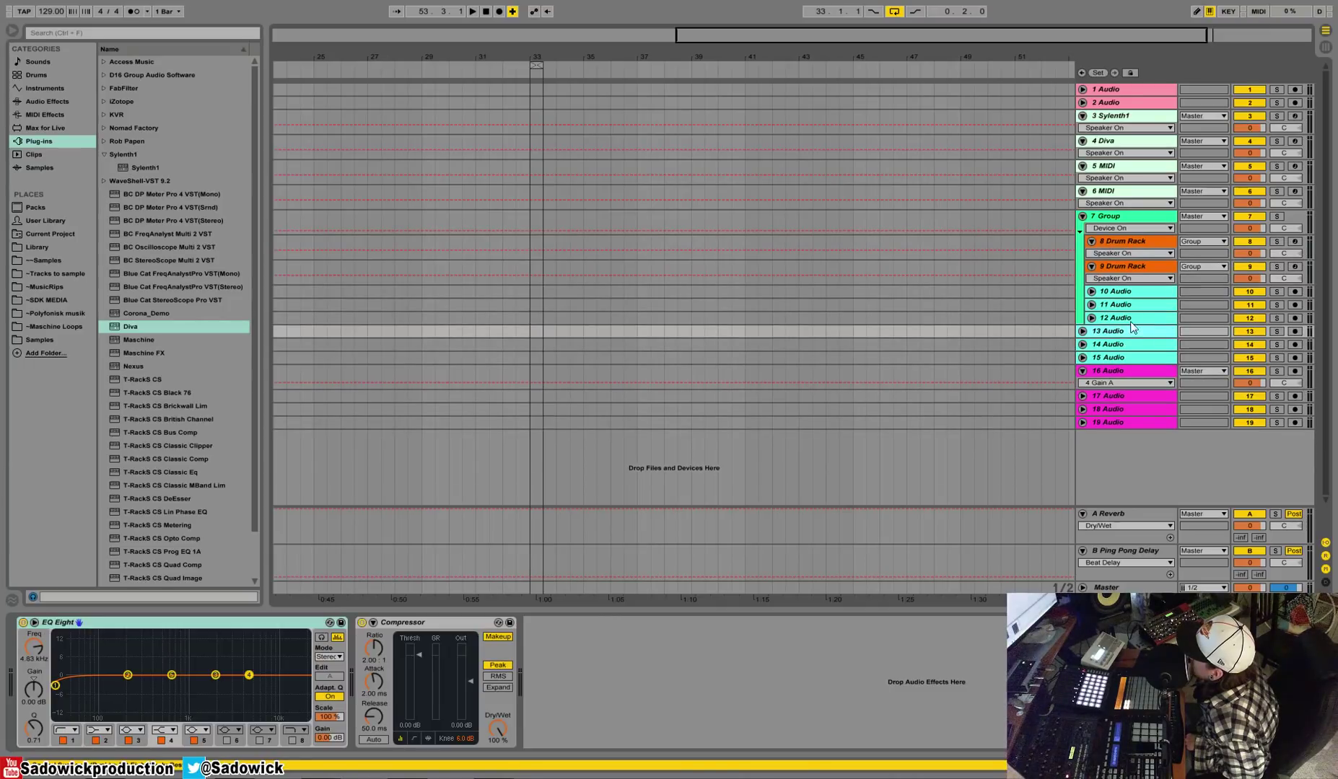
Step: Group the four magenta audio tracks, 16 to 19, into one group track
click(1116, 369)
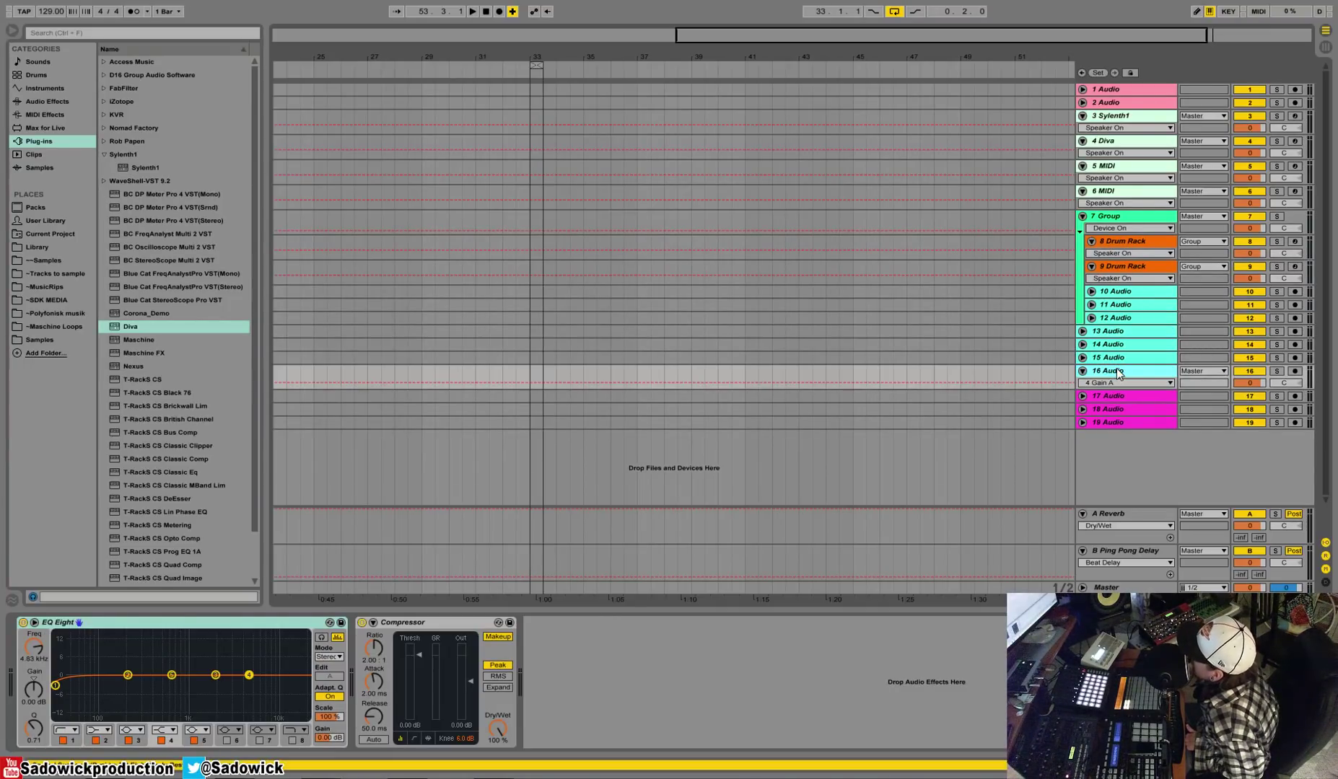
click(1115, 424)
right_click(1117, 424)
click(1212, 548)
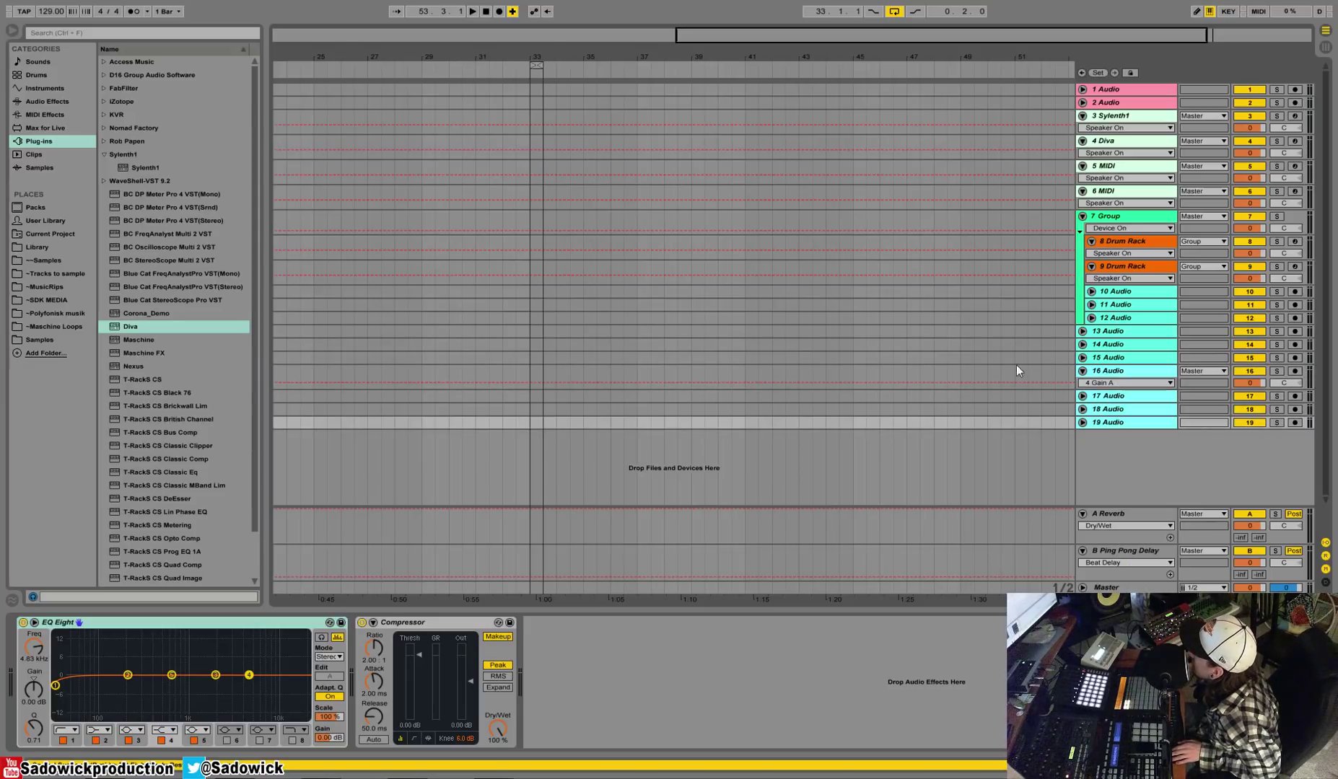
click(1106, 371)
click(1117, 424)
right_click(1118, 374)
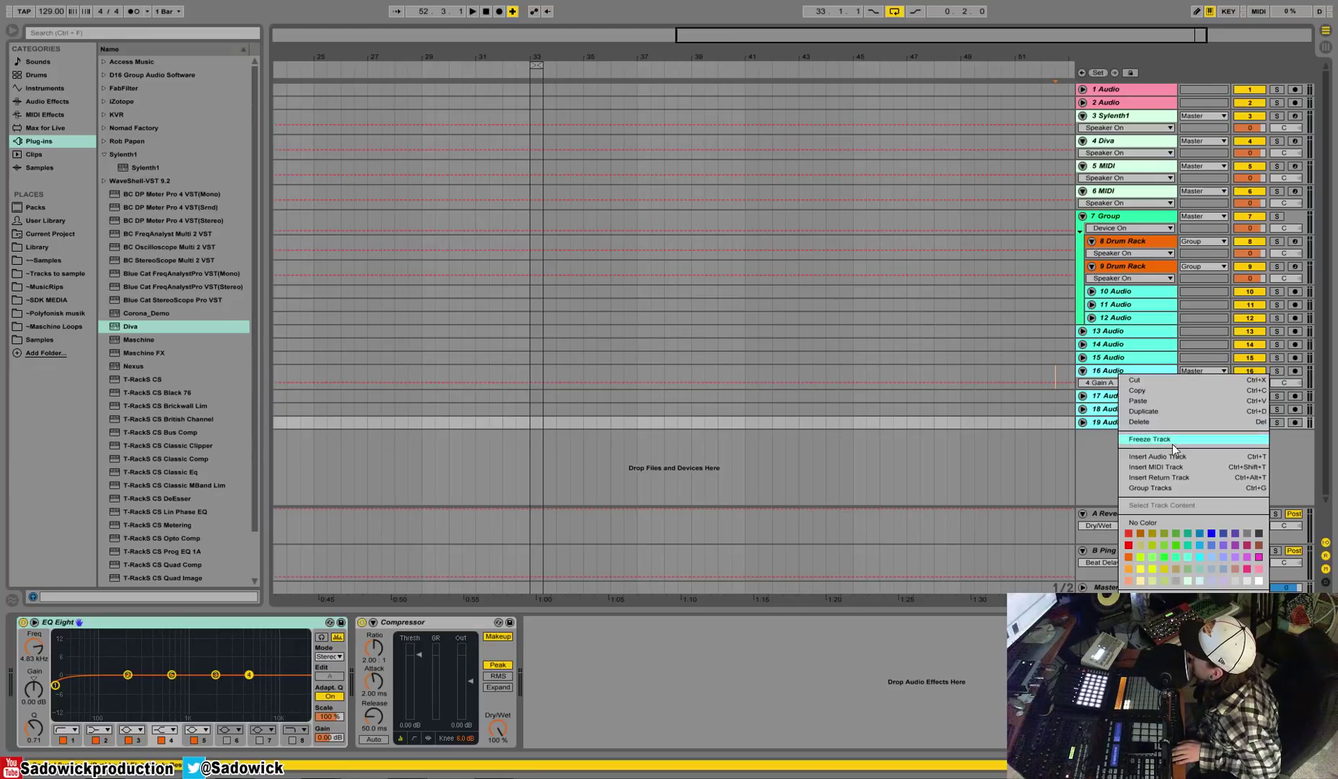
click(1172, 490)
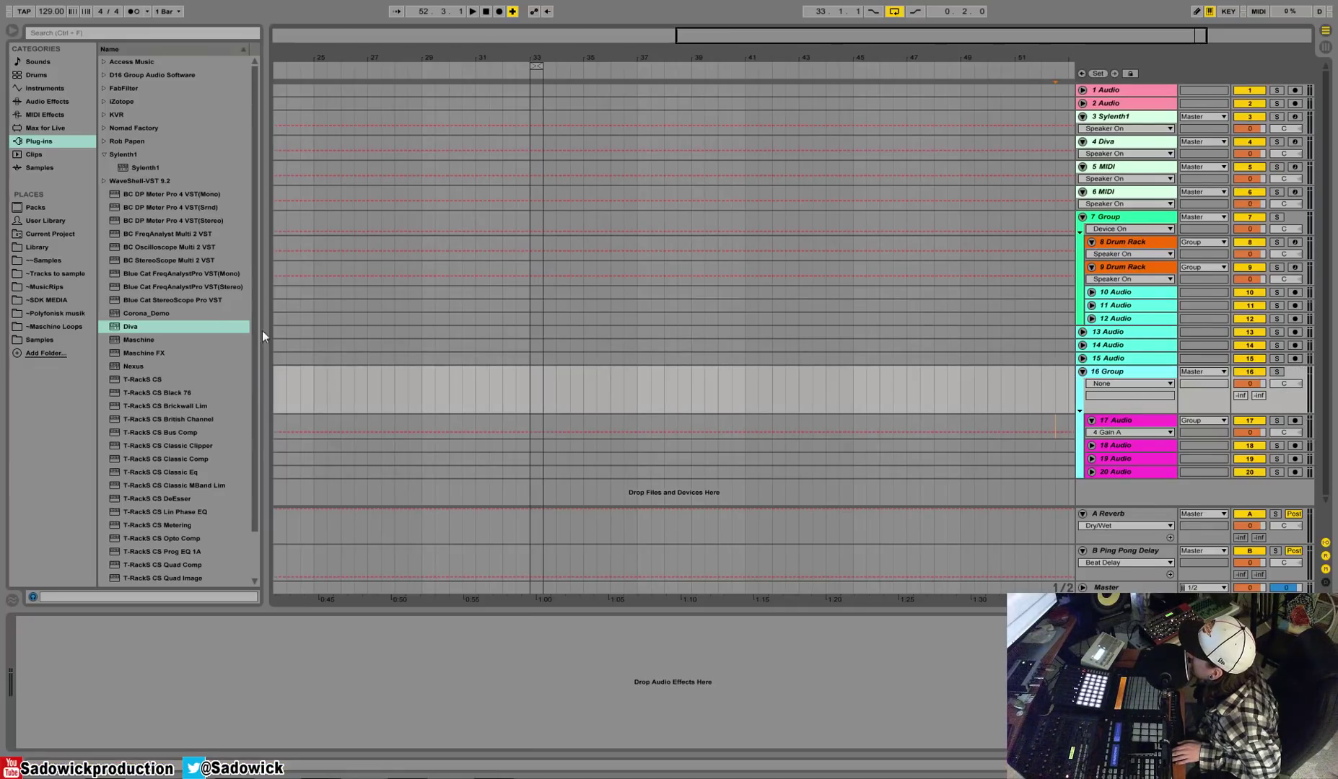
Step: Add a Reverb to 16 Group and set its Dry/Wet to 0%
click(51, 100)
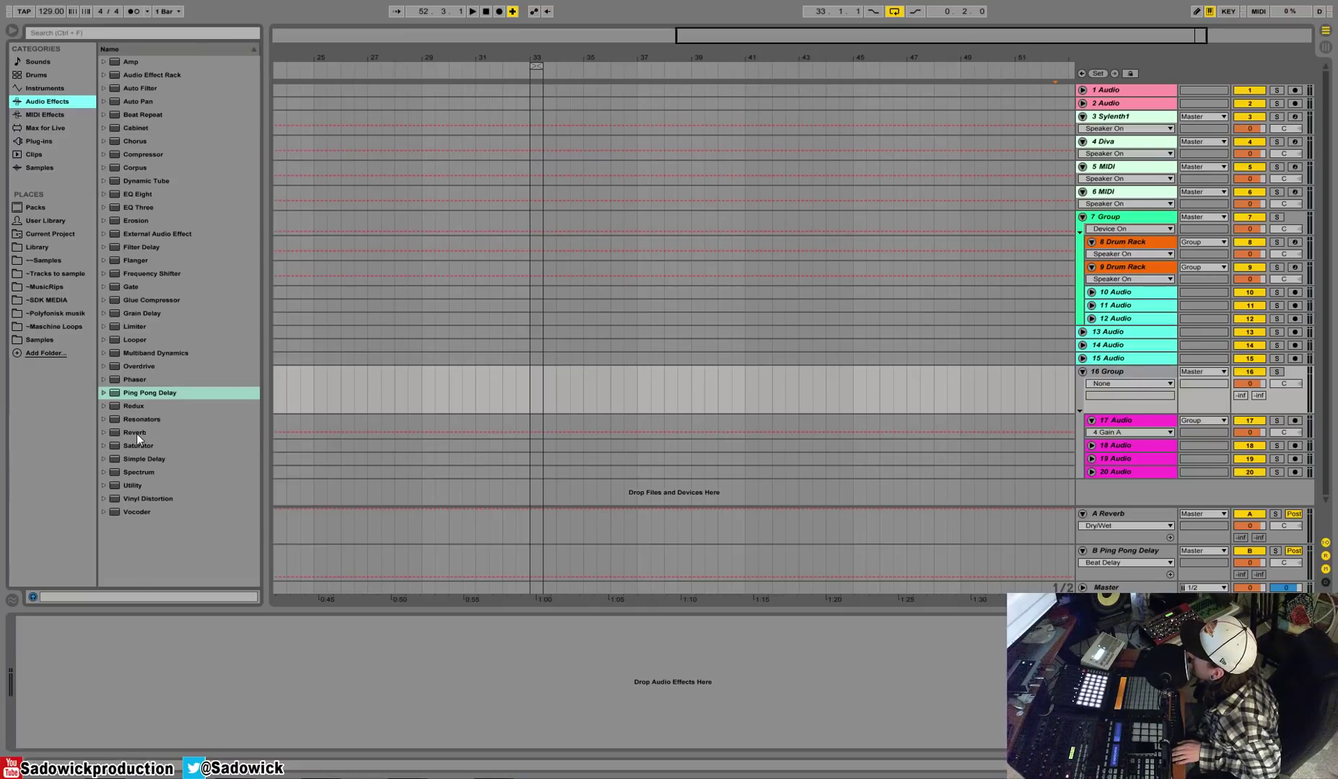
drag(136, 434, 132, 730)
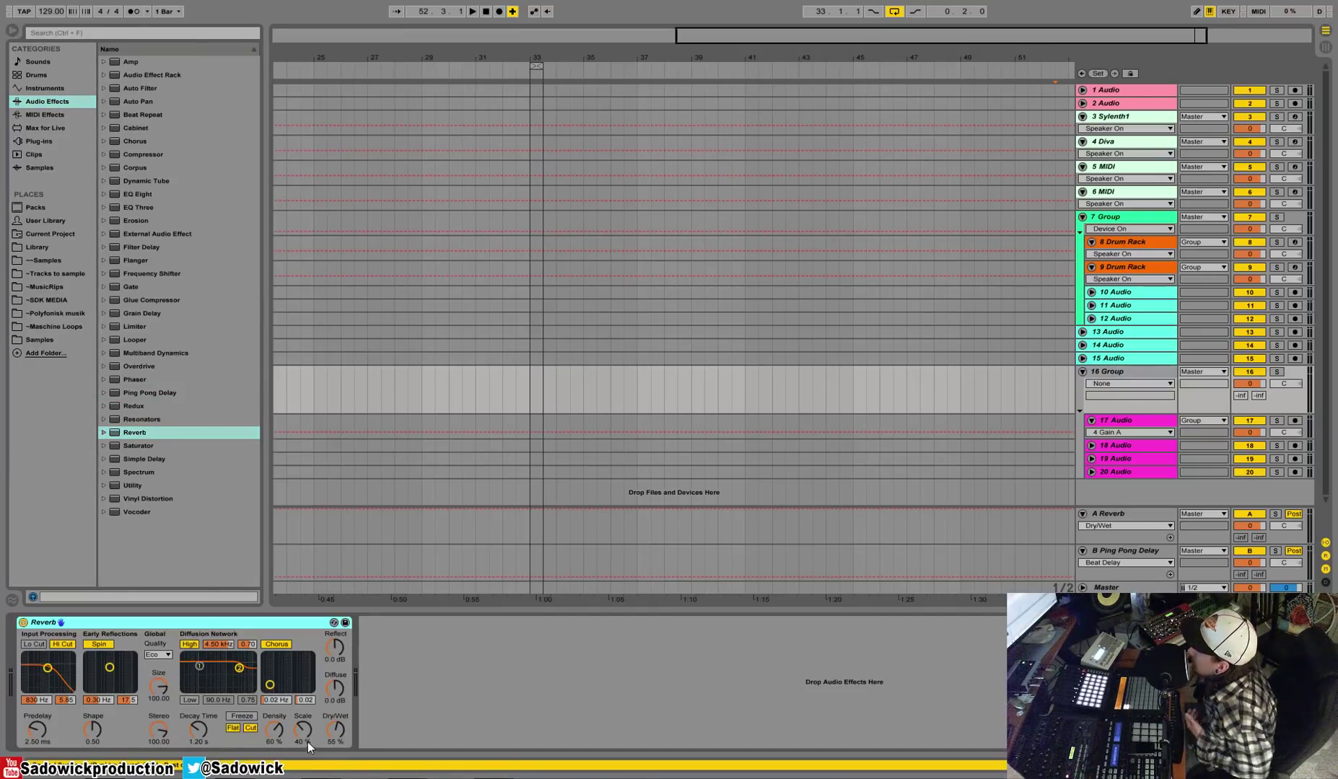
drag(329, 730, 329, 757)
Step: Turn off the Reverb's Flat, Cut, Hi Cut, Spin, High and Chorus options
click(232, 728)
click(251, 728)
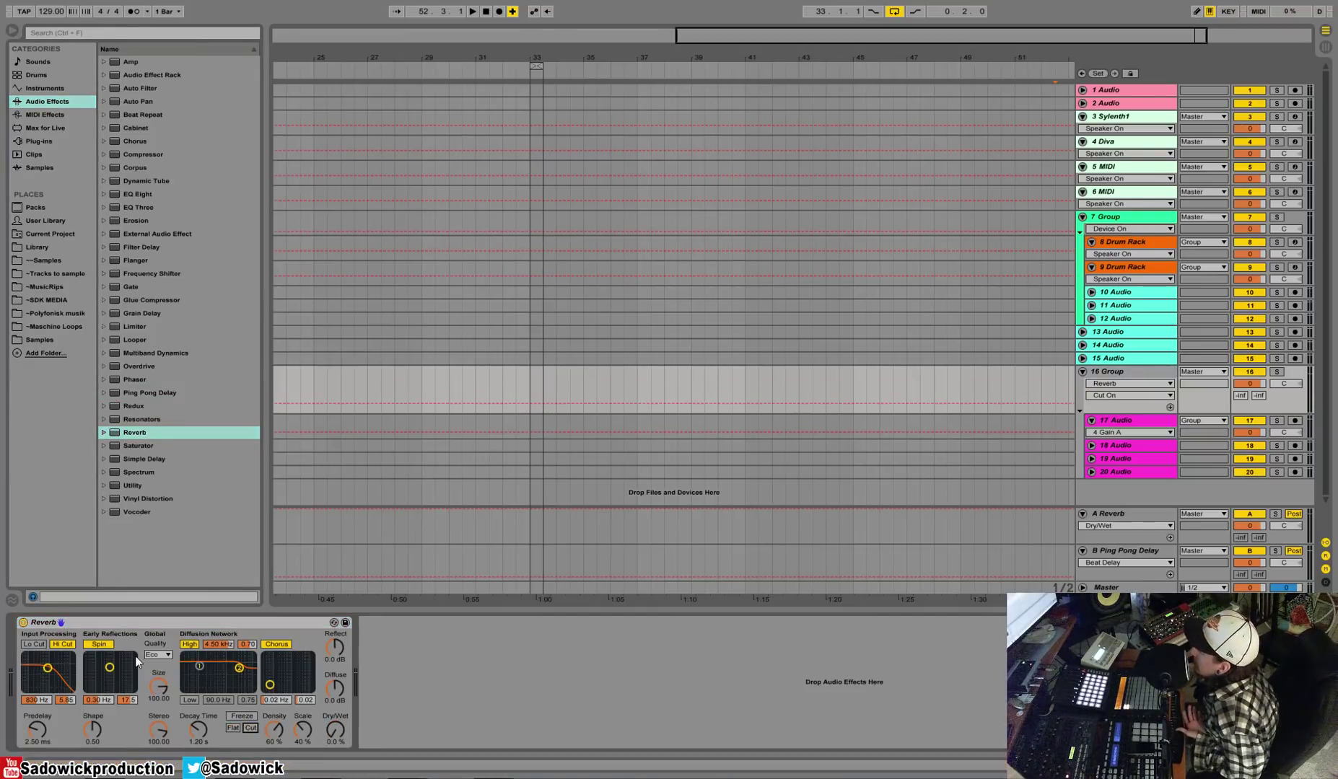
click(62, 643)
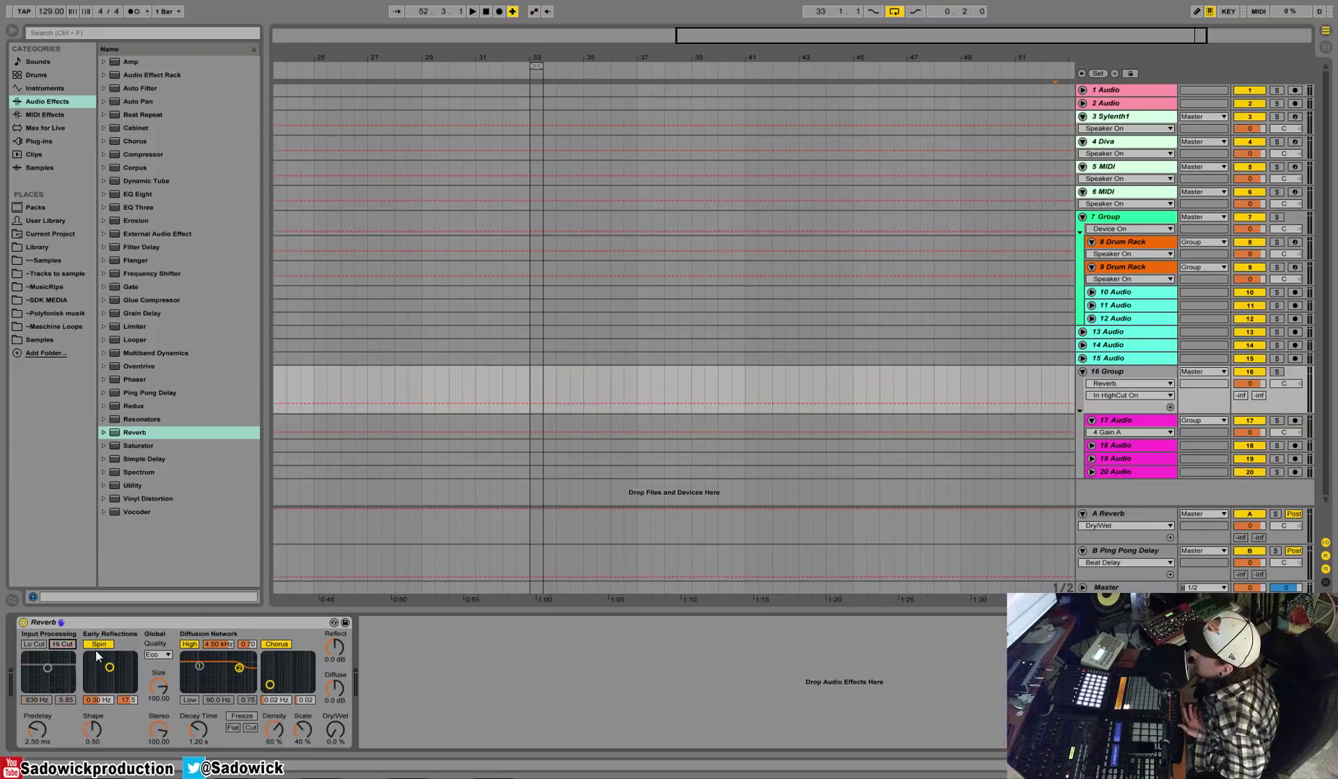
click(98, 644)
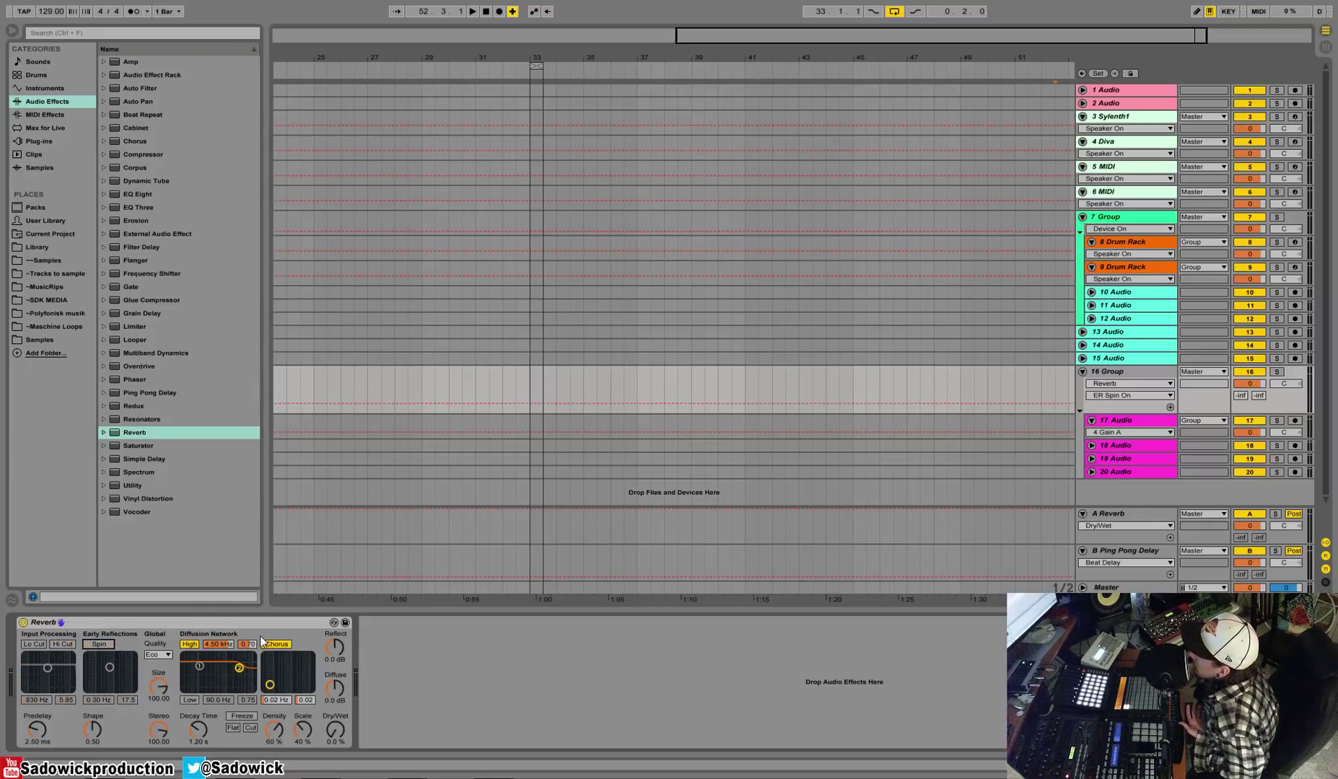
click(189, 644)
click(277, 644)
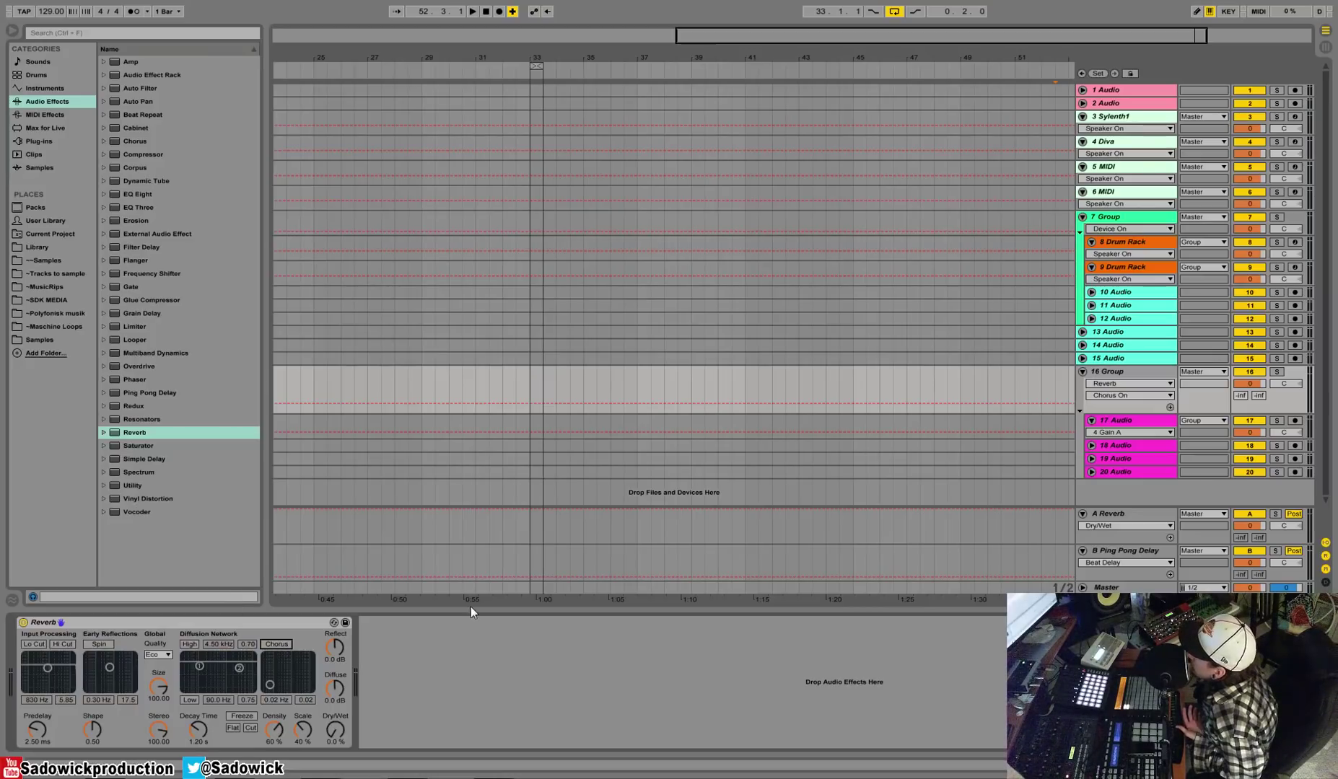
Step: Add a Ping Pong Delay before the Reverb, set its Dry/Wet to 0%, and widen its filter band to about 6.68
drag(140, 393, 54, 664)
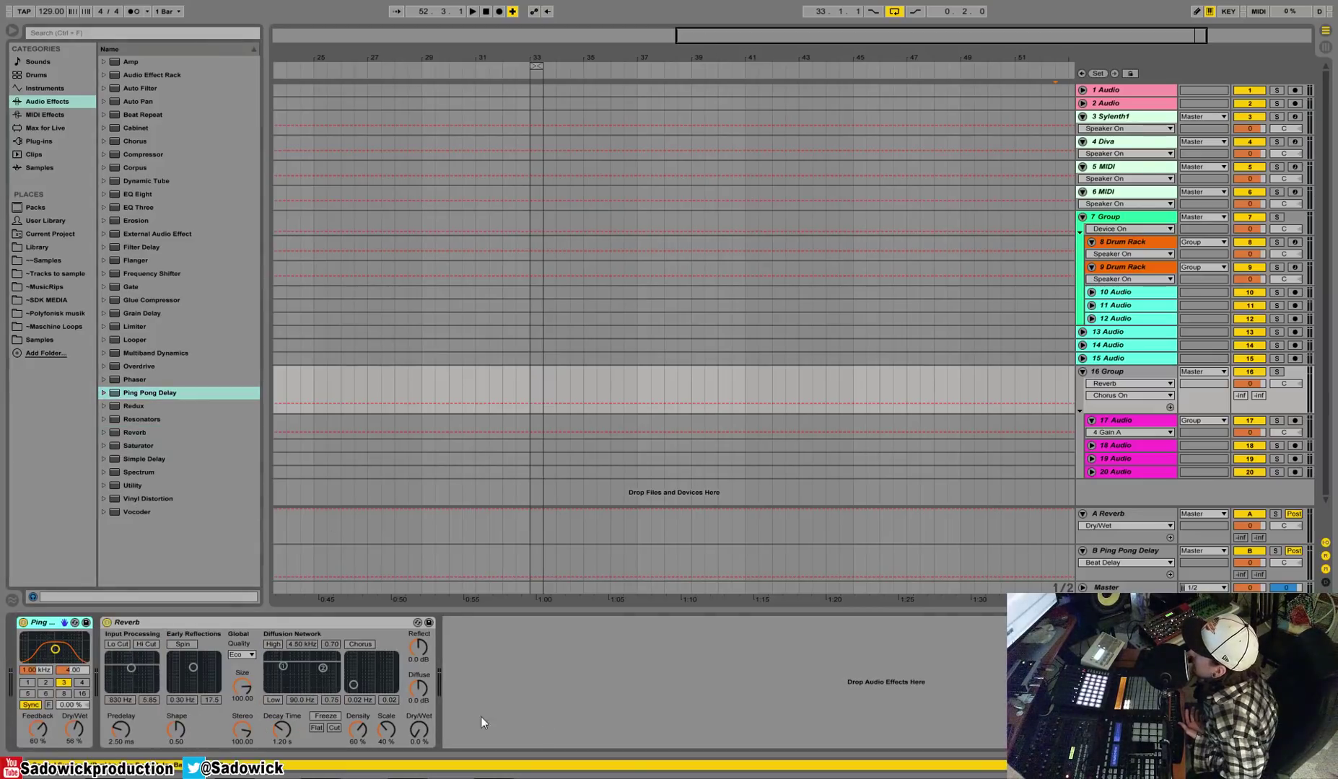
drag(85, 727, 84, 772)
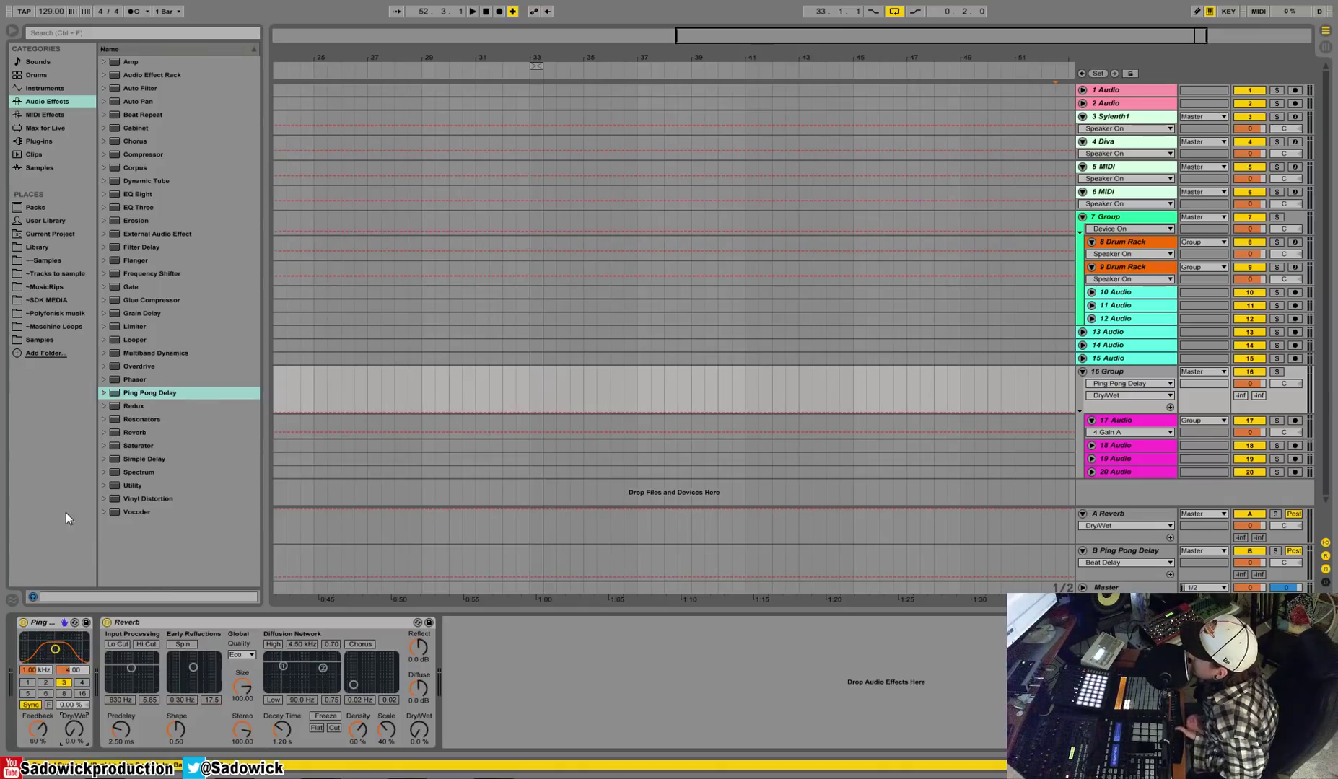
drag(55, 649, 56, 641)
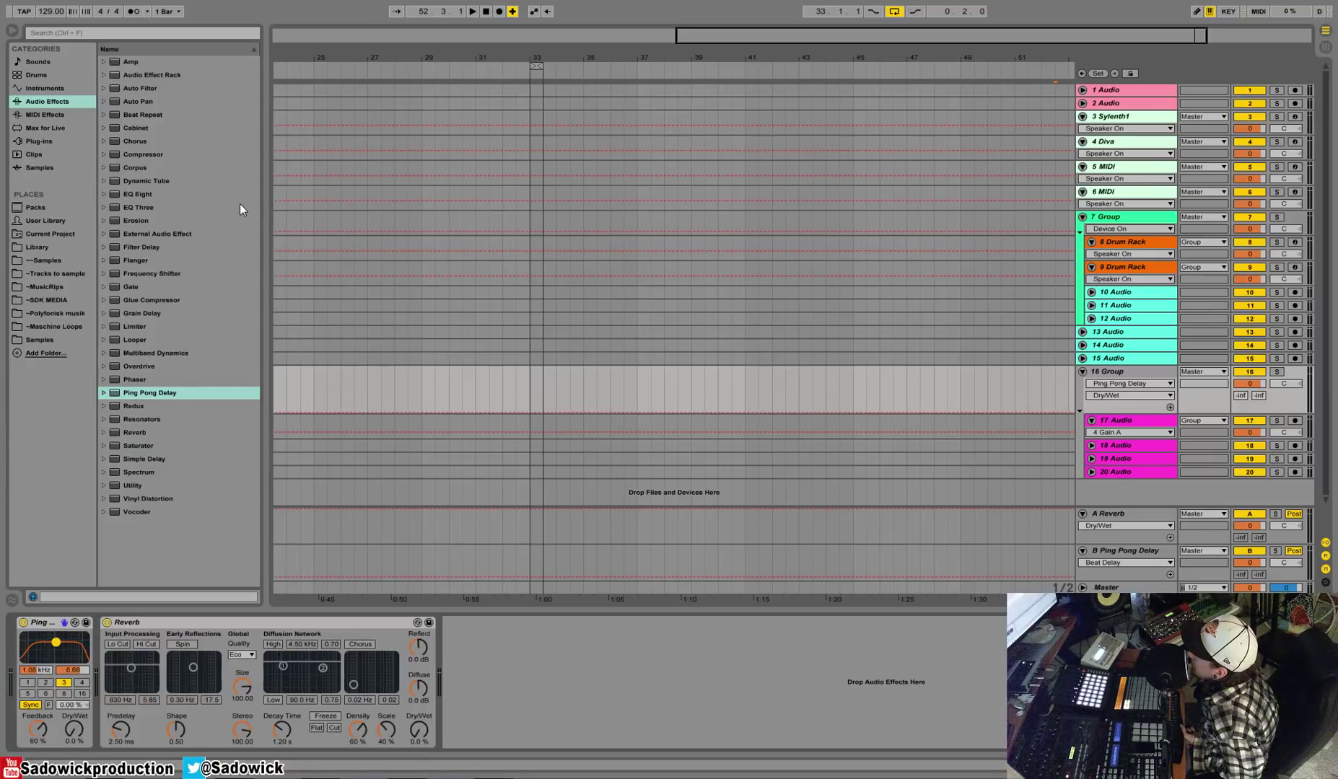
Step: Add Chorus, Flanger and Compressor after the Reverb, returning the Compressor's threshold to its default
drag(135, 141, 447, 679)
double_click(135, 260)
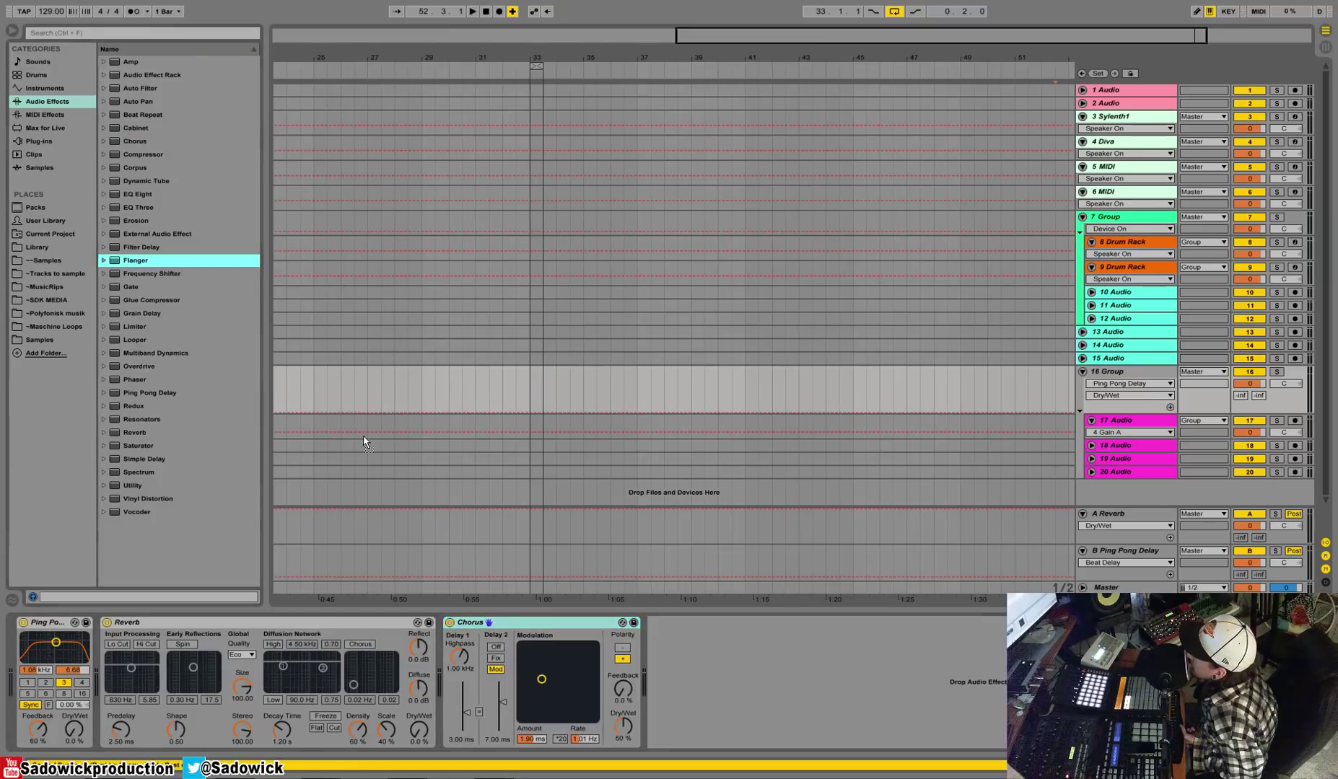
double_click(147, 154)
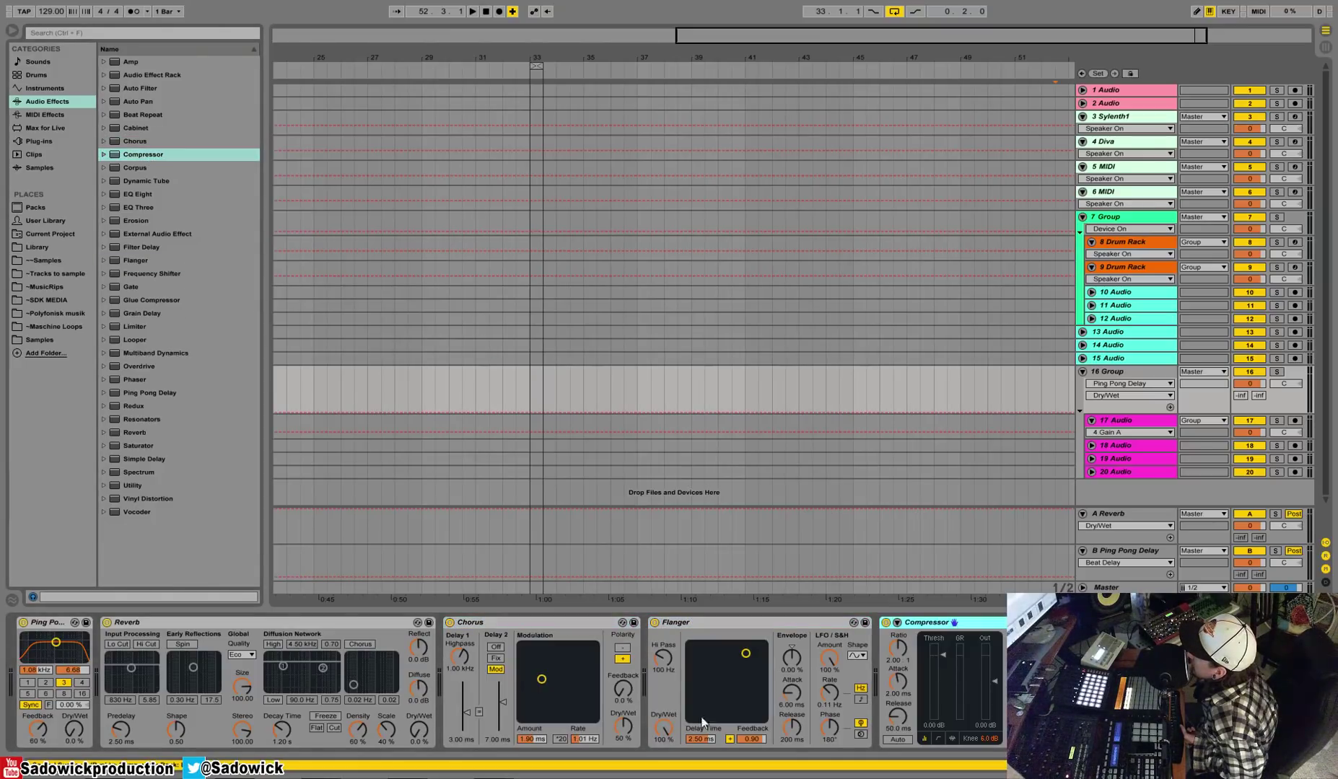
drag(939, 653, 942, 656)
right_click(945, 658)
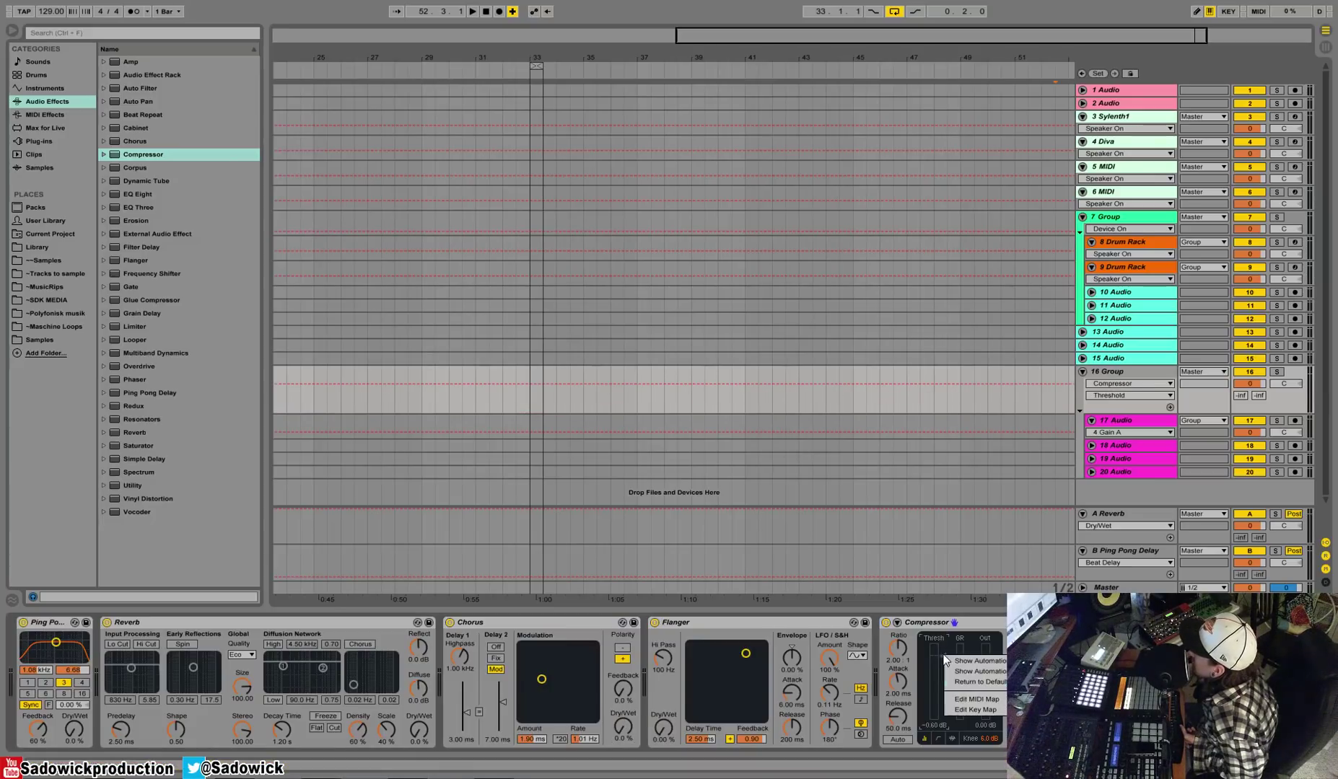
click(978, 682)
Step: Group the Ping Pong Delay, Reverb, Chorus and Flanger into an Audio Effect Rack, leaving the Compressor outside
click(47, 625)
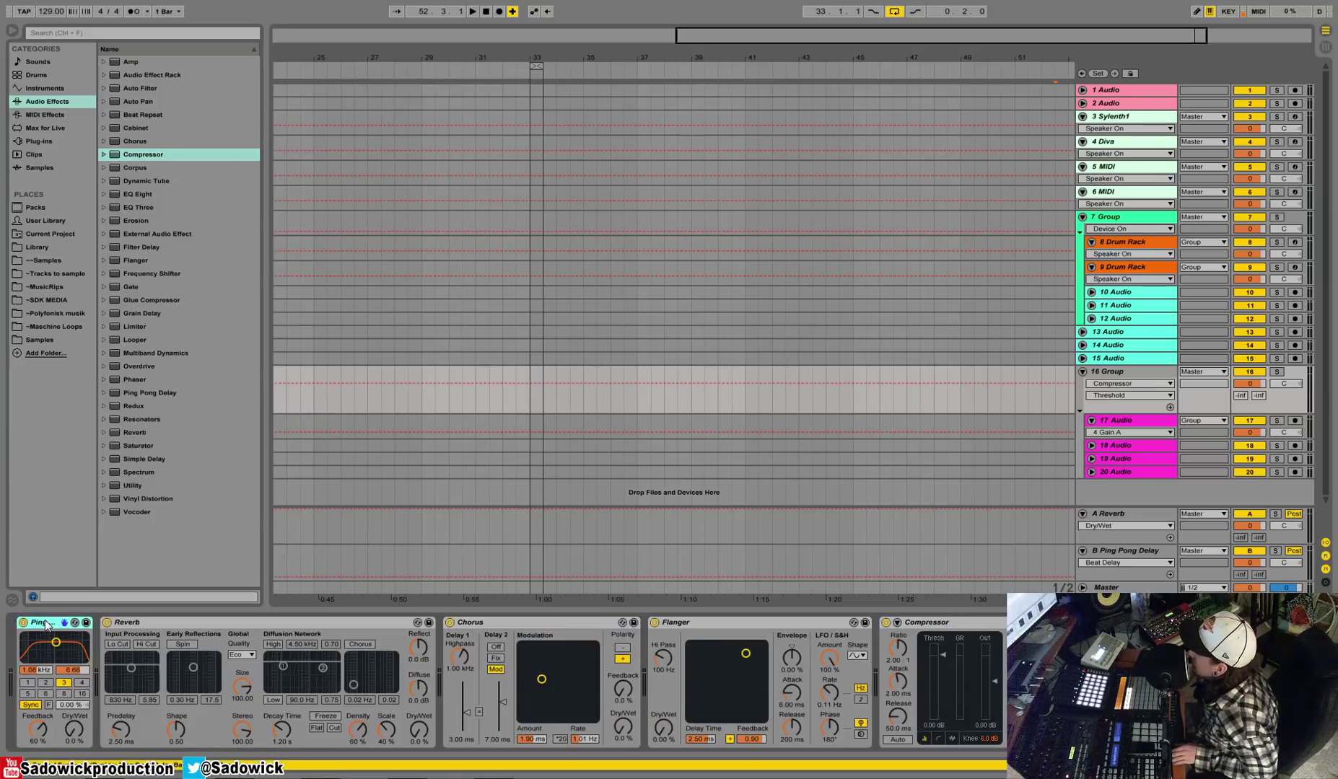
shift+click(130, 622)
shift+click(518, 619)
shift+click(702, 621)
right_click(711, 622)
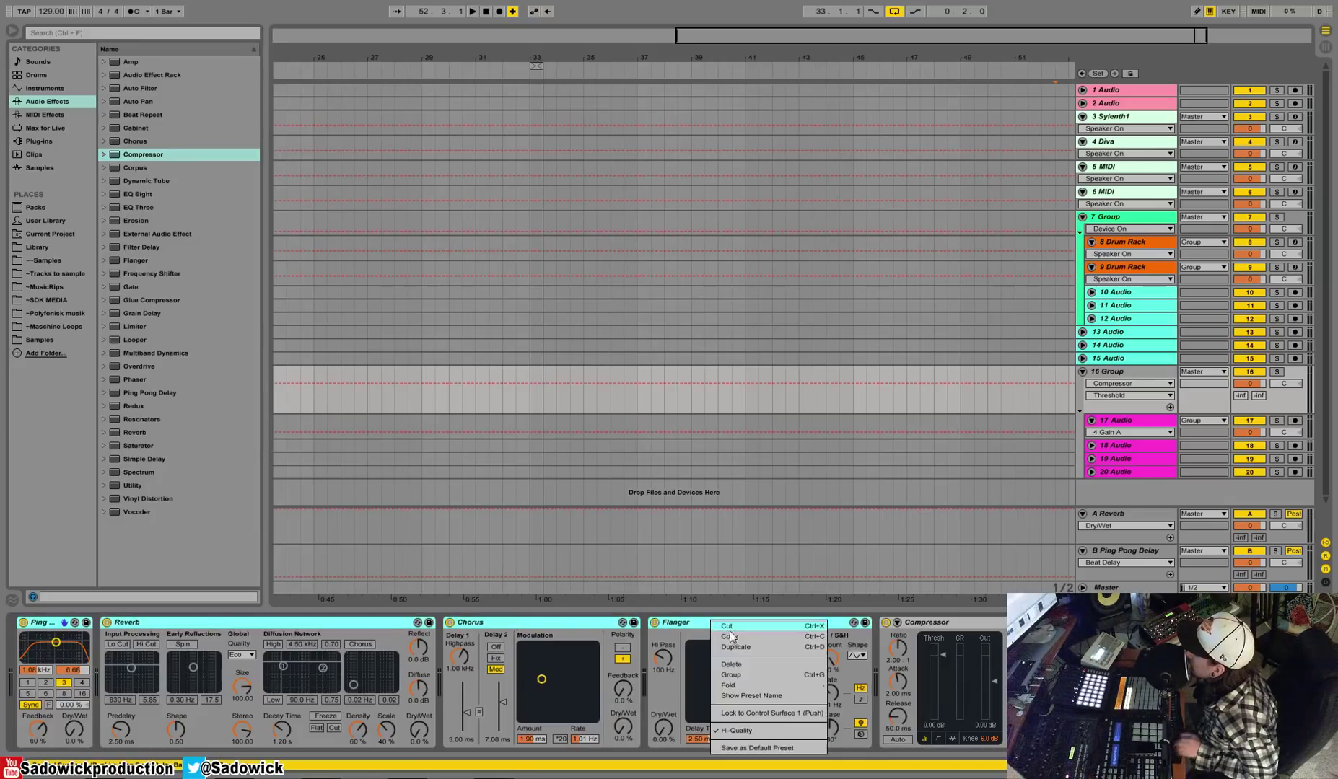
click(783, 677)
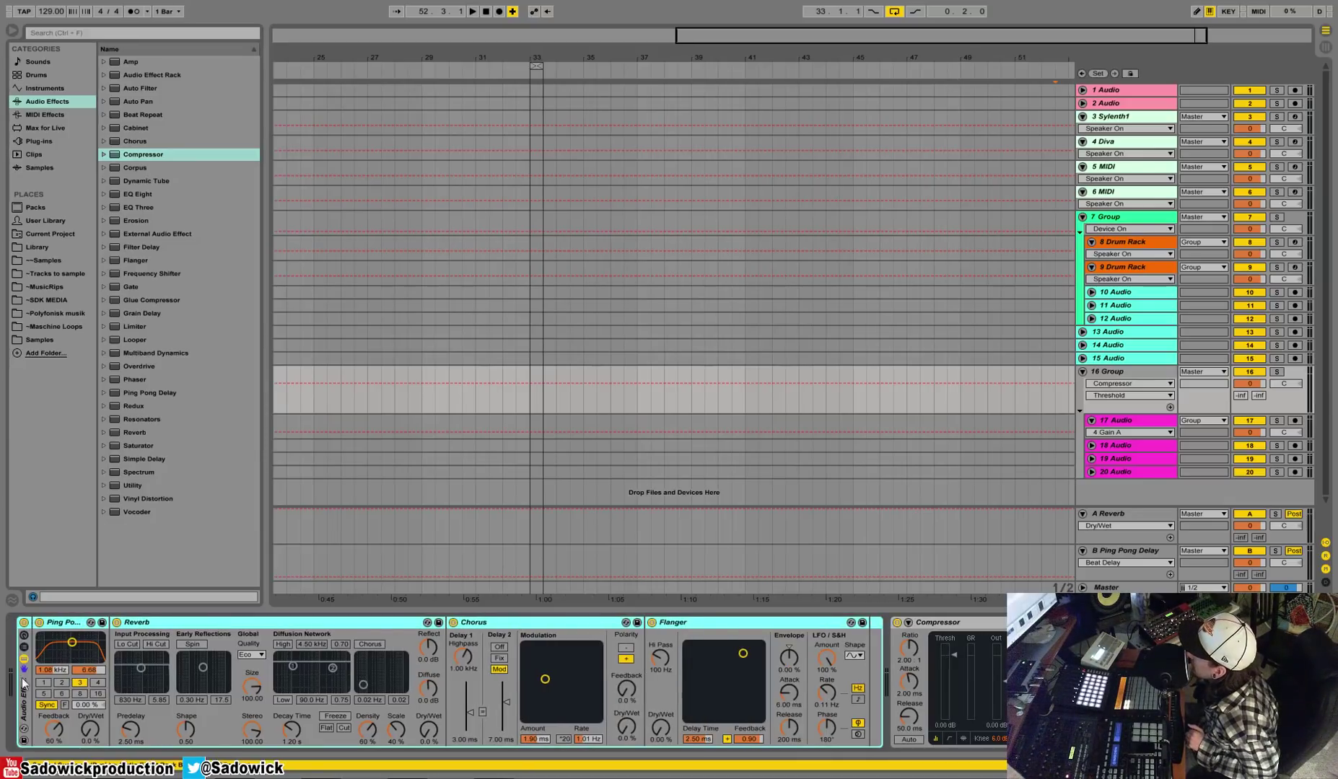
Step: Show the rack's macro controls and map the Ping Pong Delay's Dry/Wet to Macro 1
click(26, 640)
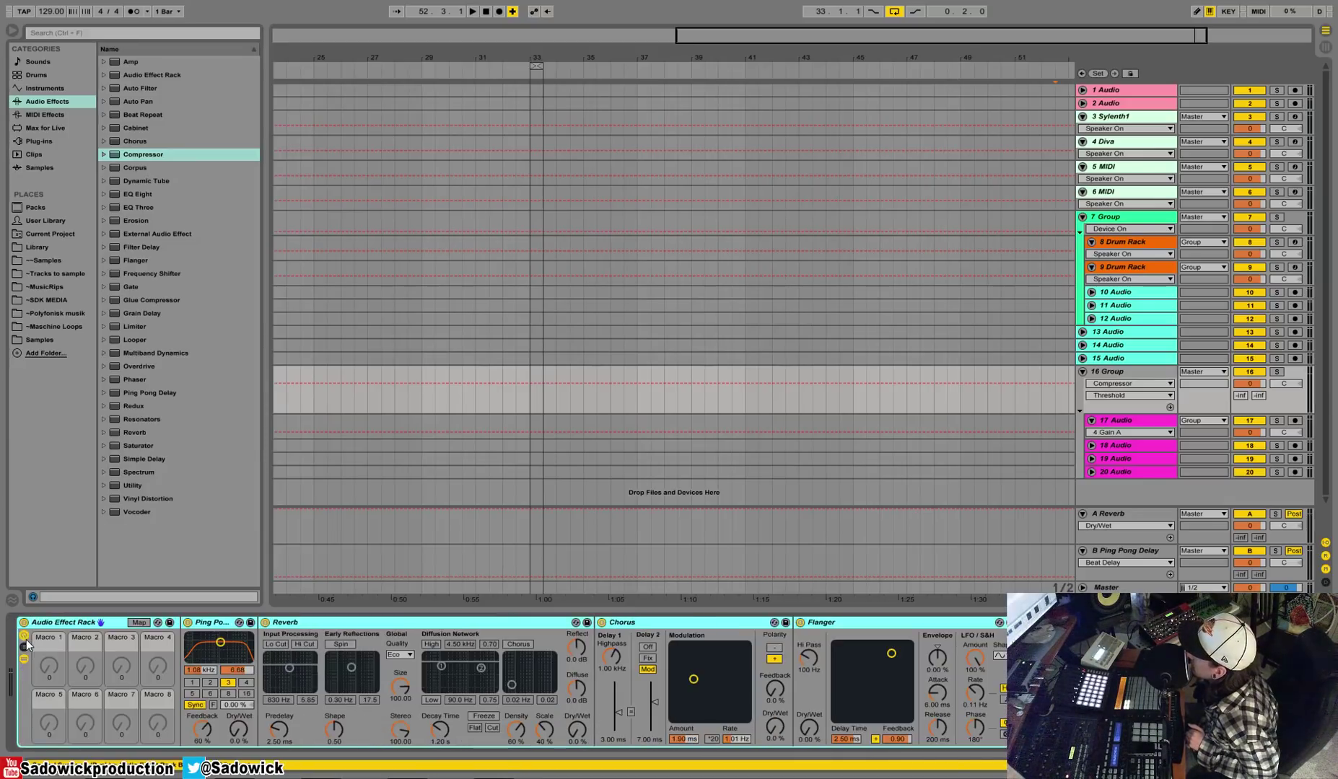
right_click(236, 735)
click(292, 652)
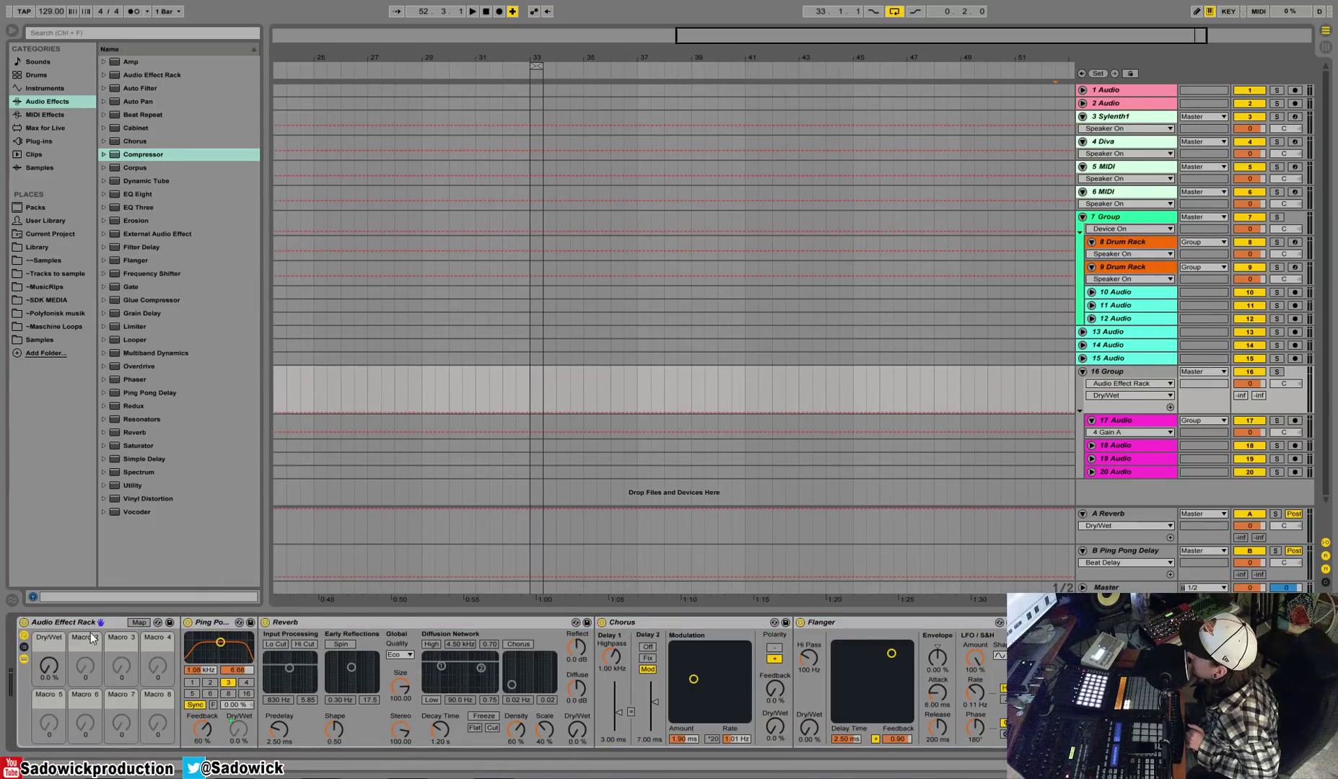
right_click(577, 733)
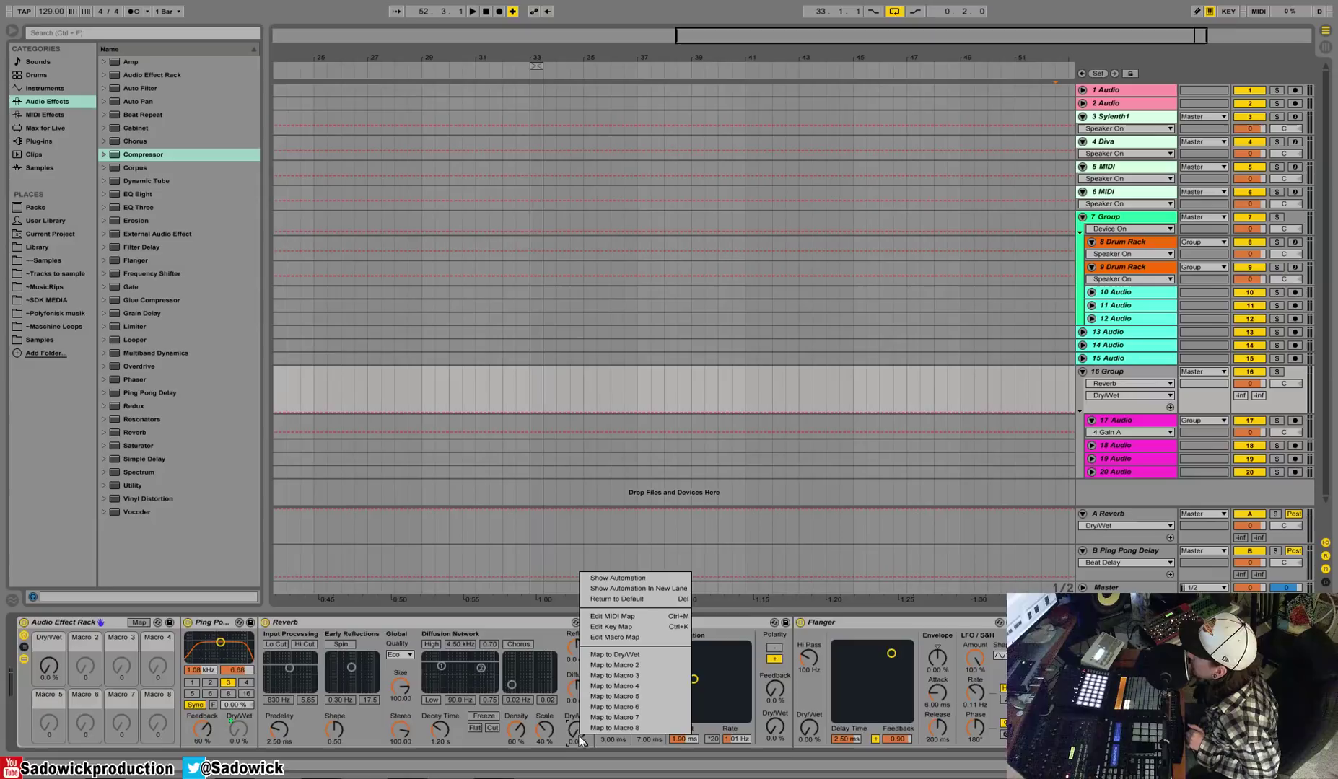
click(642, 656)
right_click(783, 730)
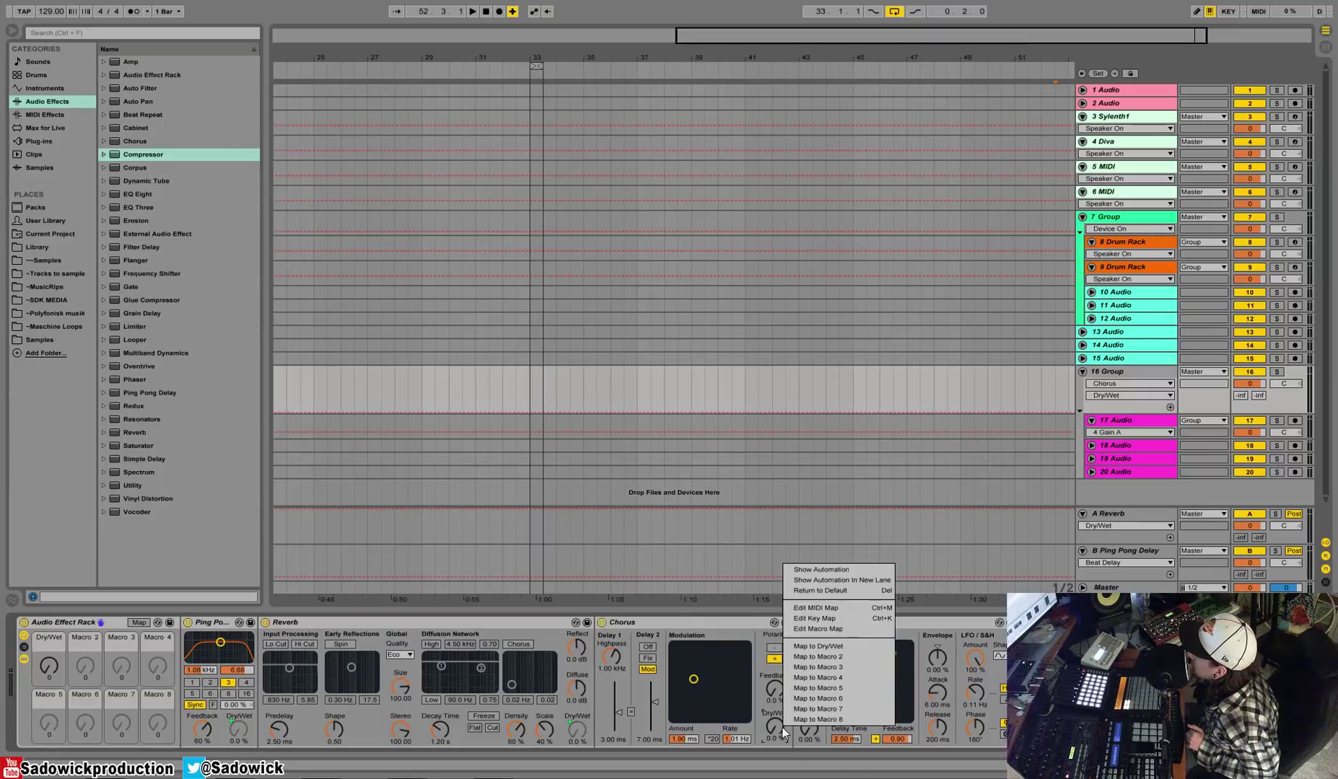
Step: Map the Dry/Wet of the Reverb to Macro 2, the Chorus to Macro 3 and the Flanger to Macro 4
right_click(581, 727)
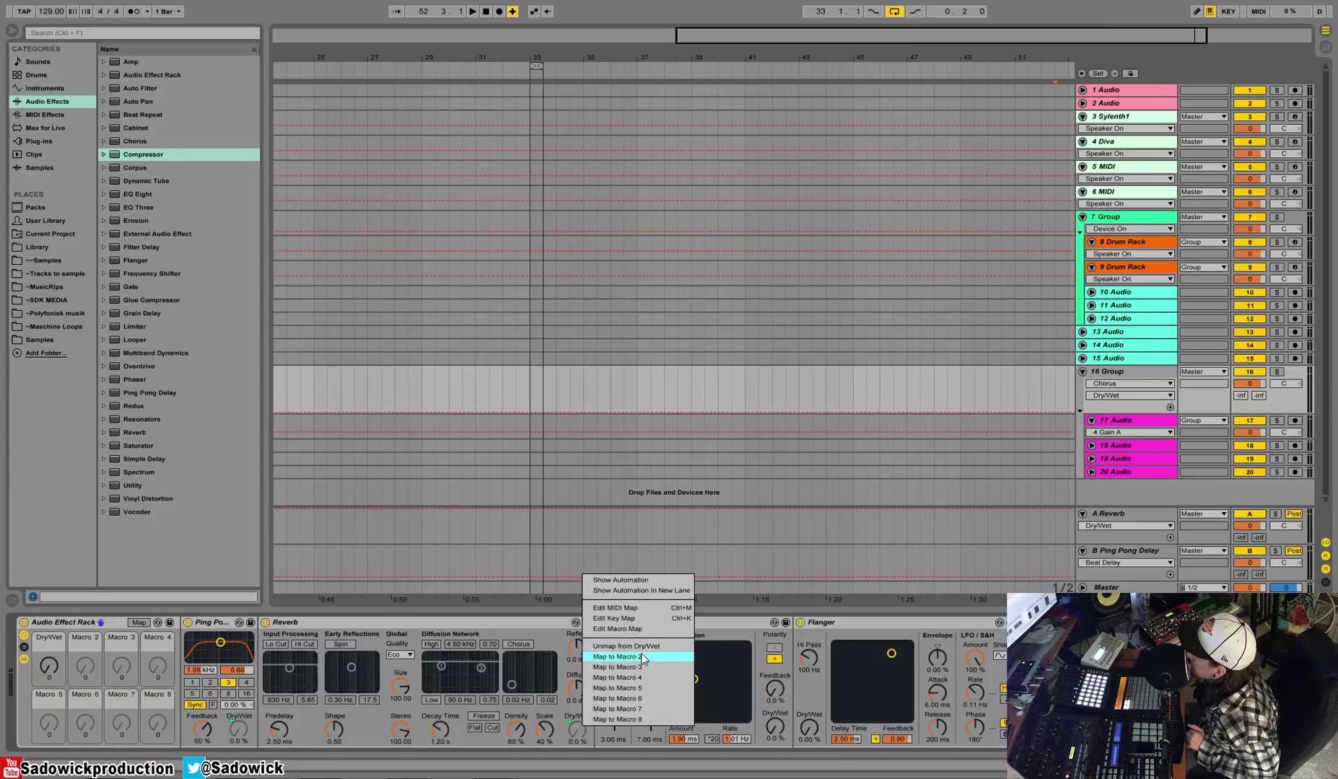
click(643, 657)
right_click(780, 723)
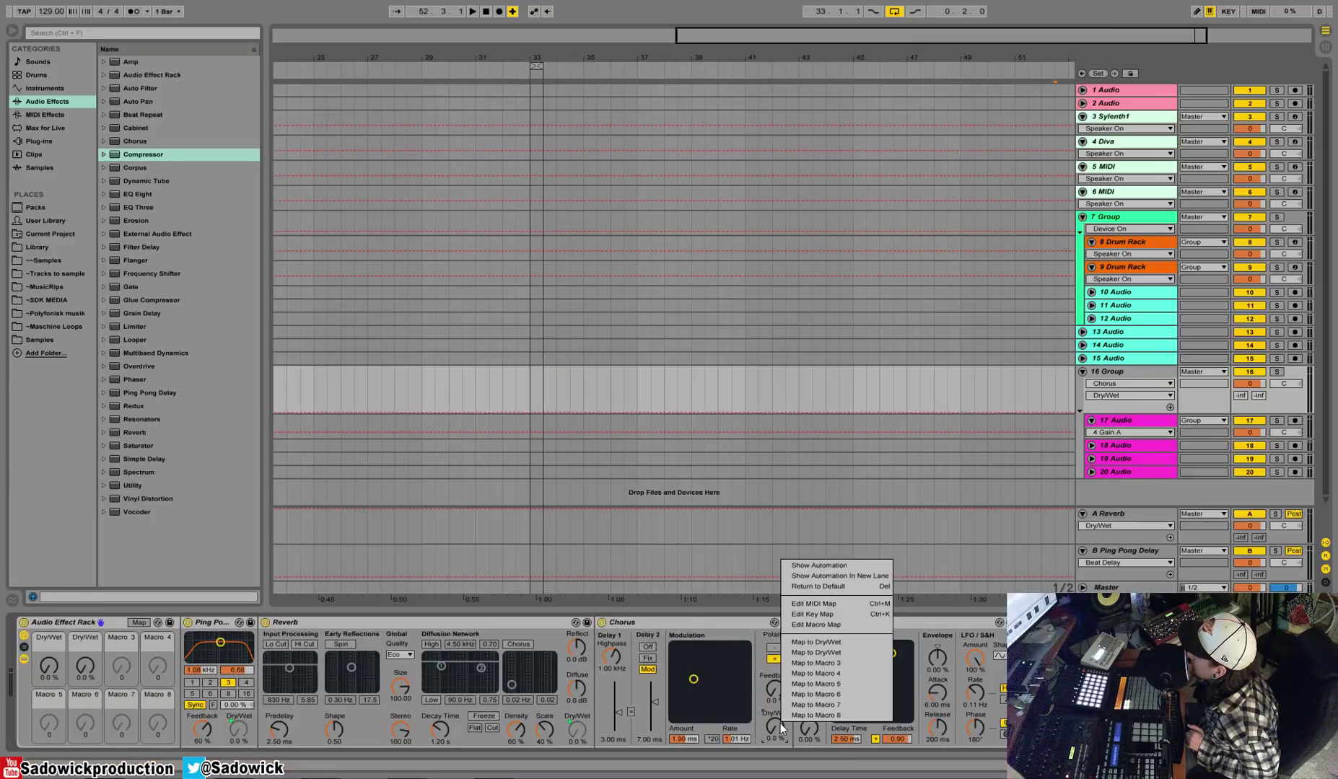
click(849, 662)
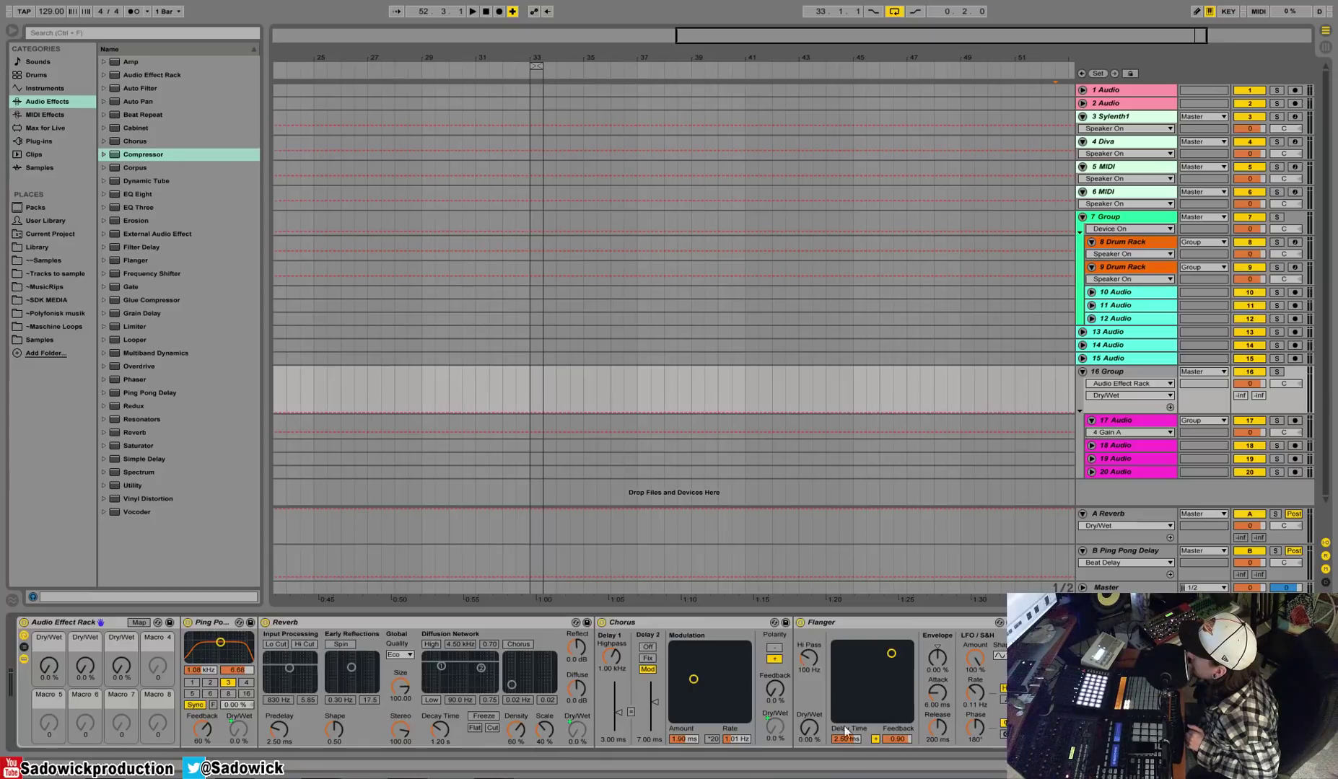
right_click(812, 729)
click(886, 682)
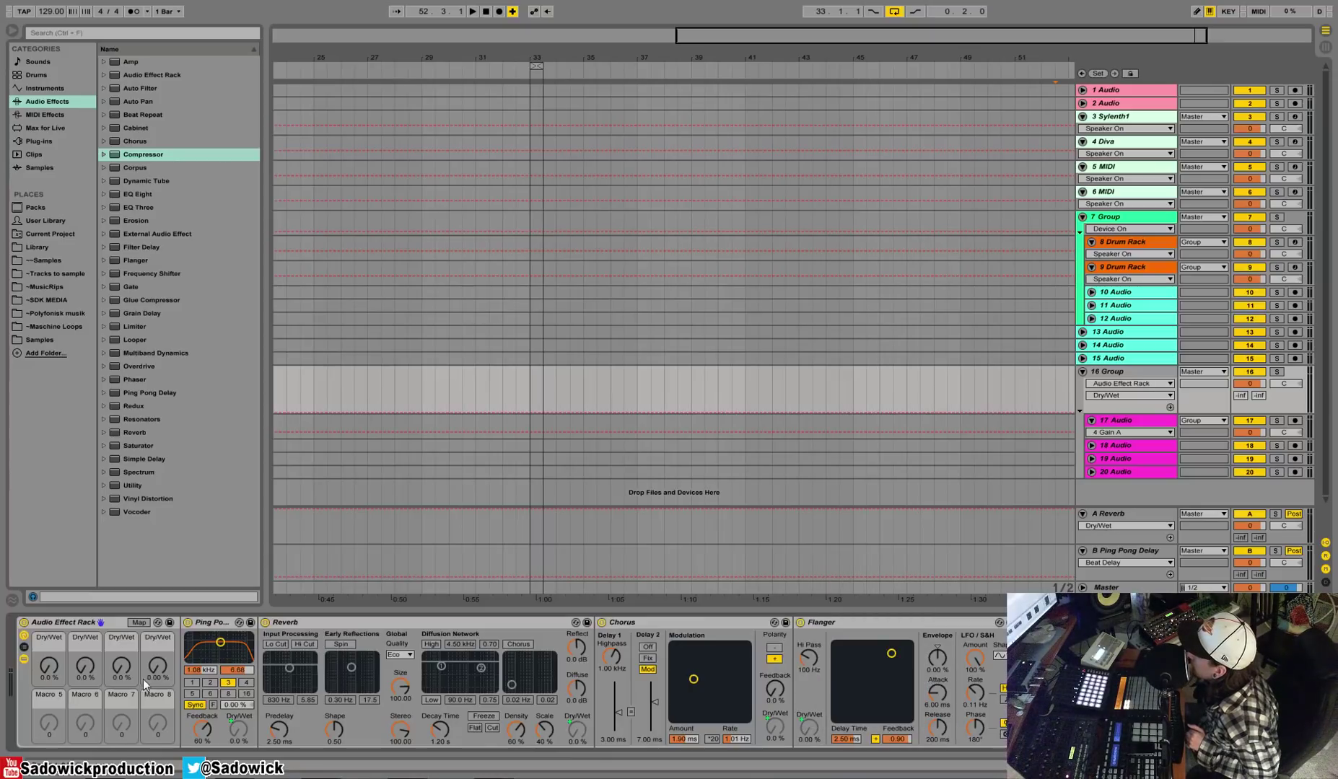
Step: Hide the devices inside the Audio Effect Rack and raise Macro 1 (Ping Pong Delay Dry/Wet) to 3.1 %
click(23, 658)
drag(57, 675, 58, 676)
click(85, 670)
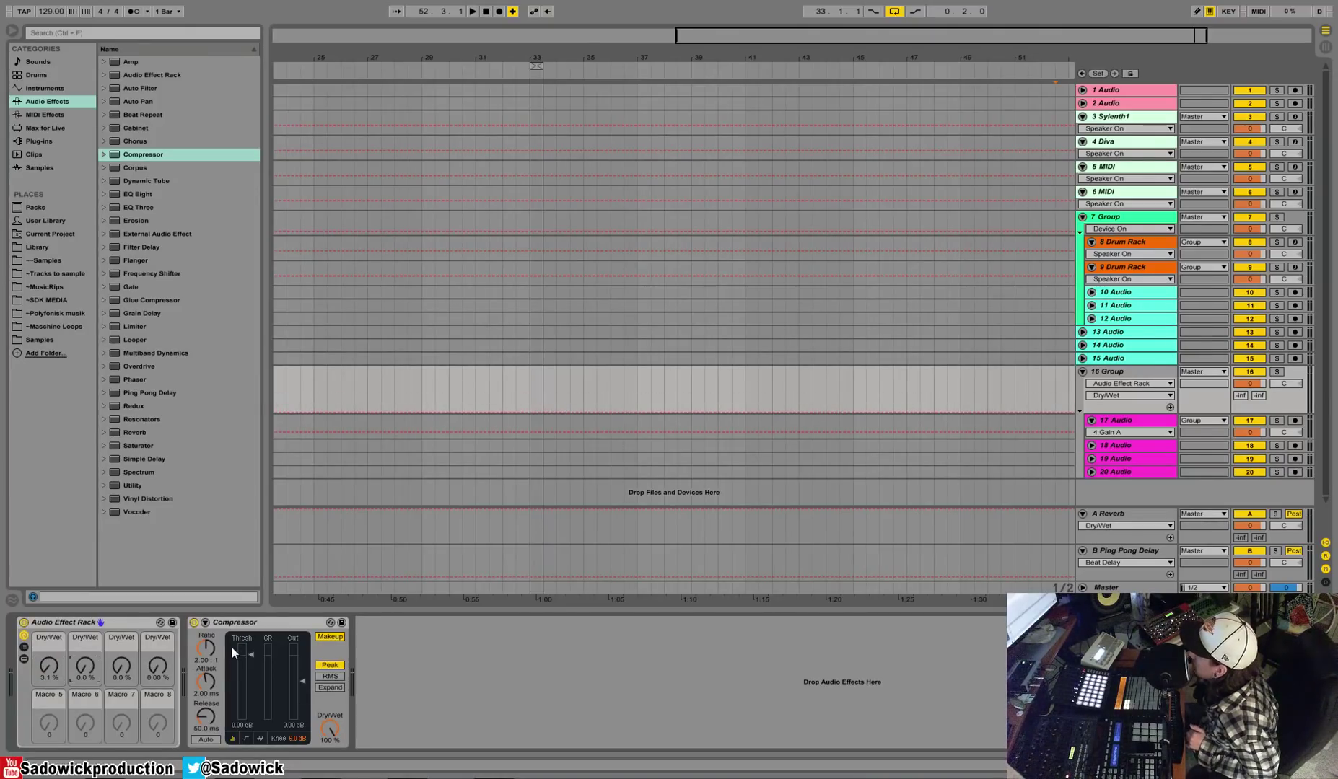
Step: Color the 16 Group track magenta, then change it to lime yellow to set it apart from its magenta tracks
right_click(1116, 375)
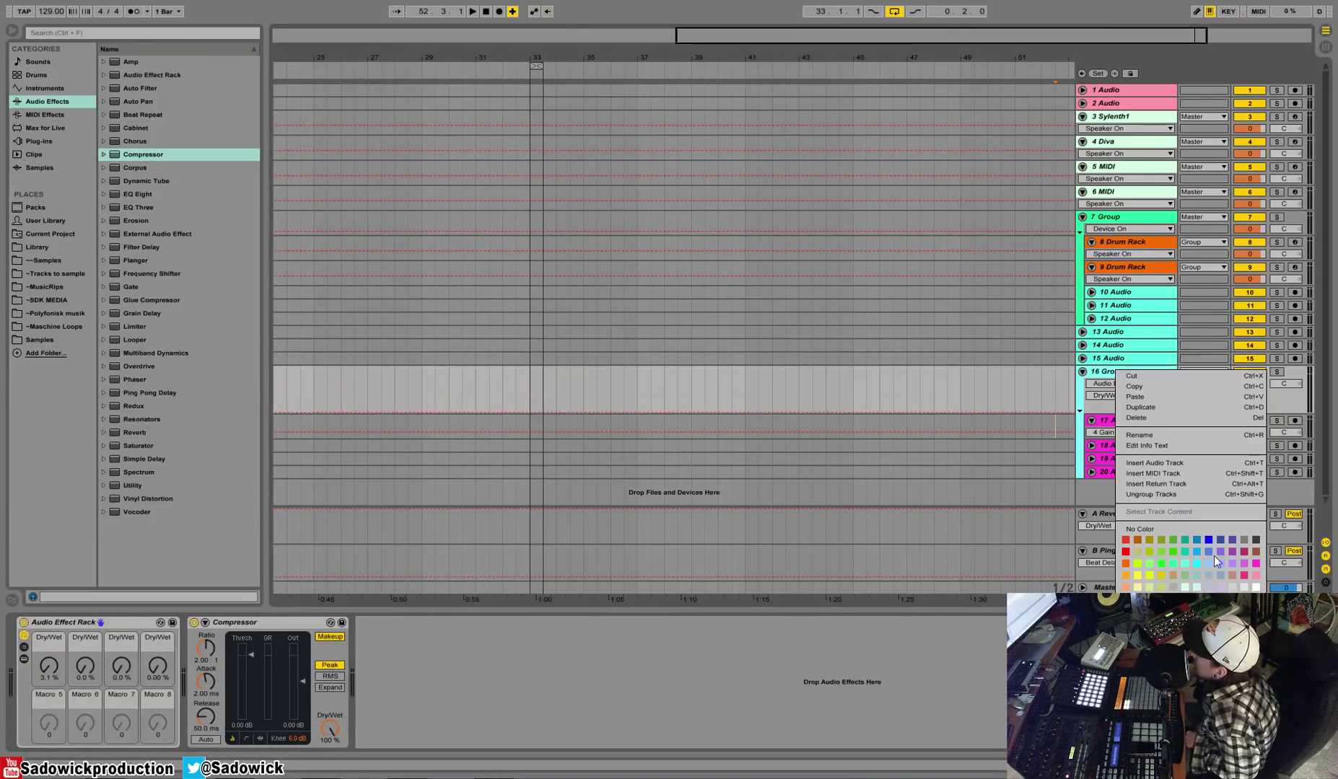
click(1246, 565)
right_click(1121, 375)
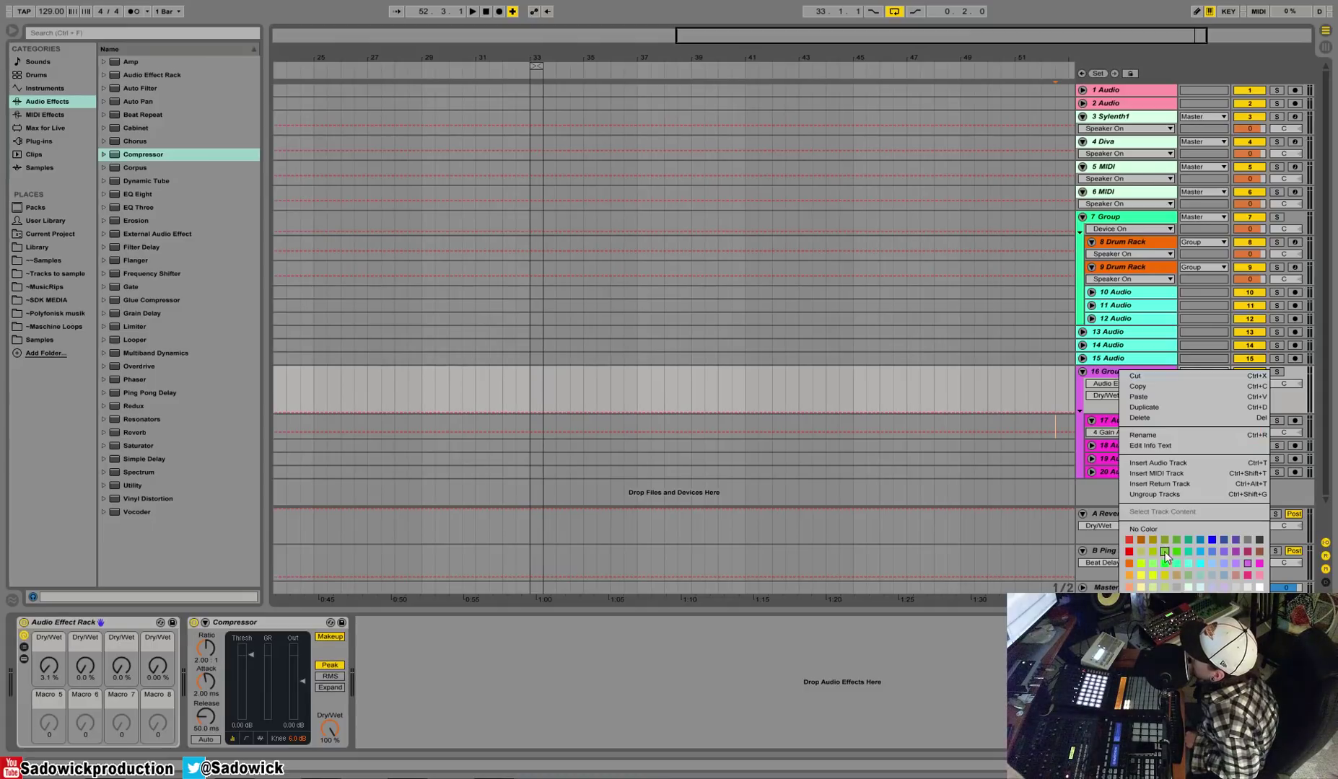
click(1141, 564)
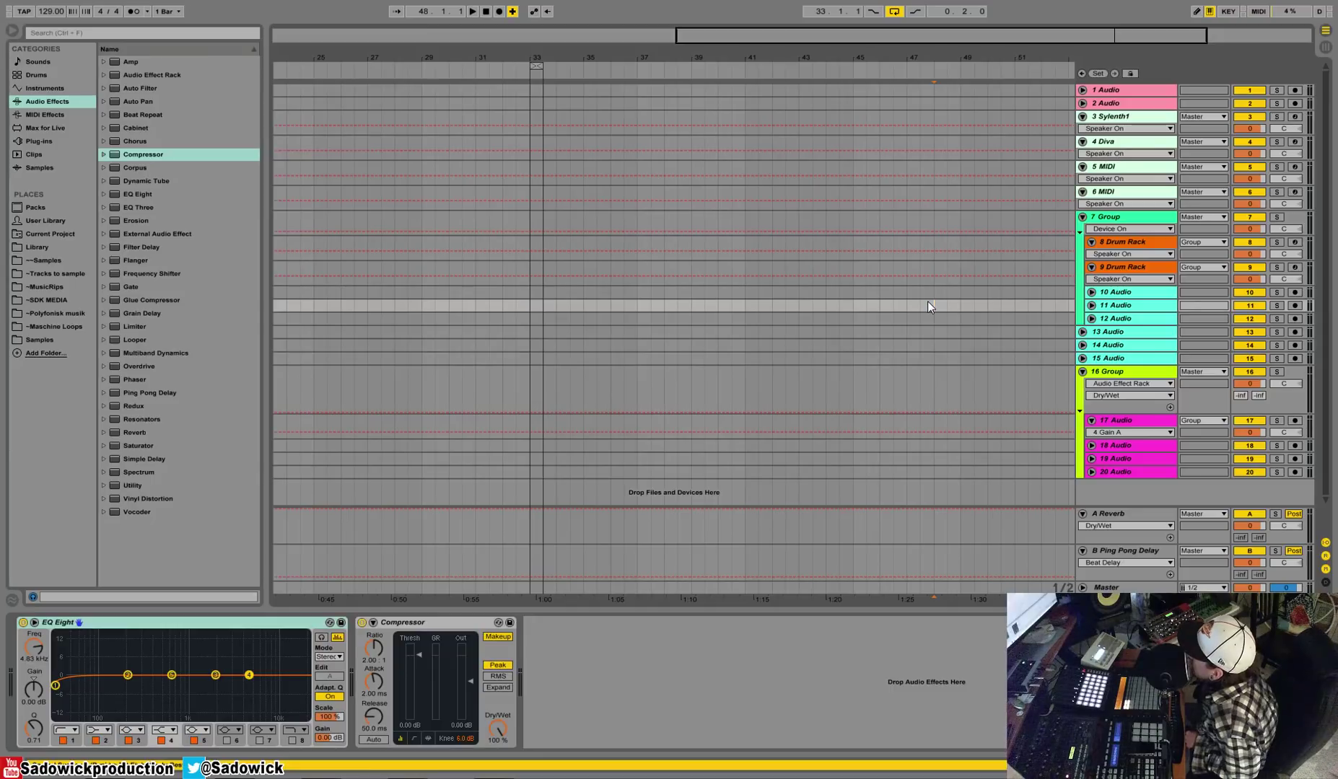
Step: Fold the Reverb and Ping Pong Delay return tracks and color the Master track turquoise green
click(1081, 515)
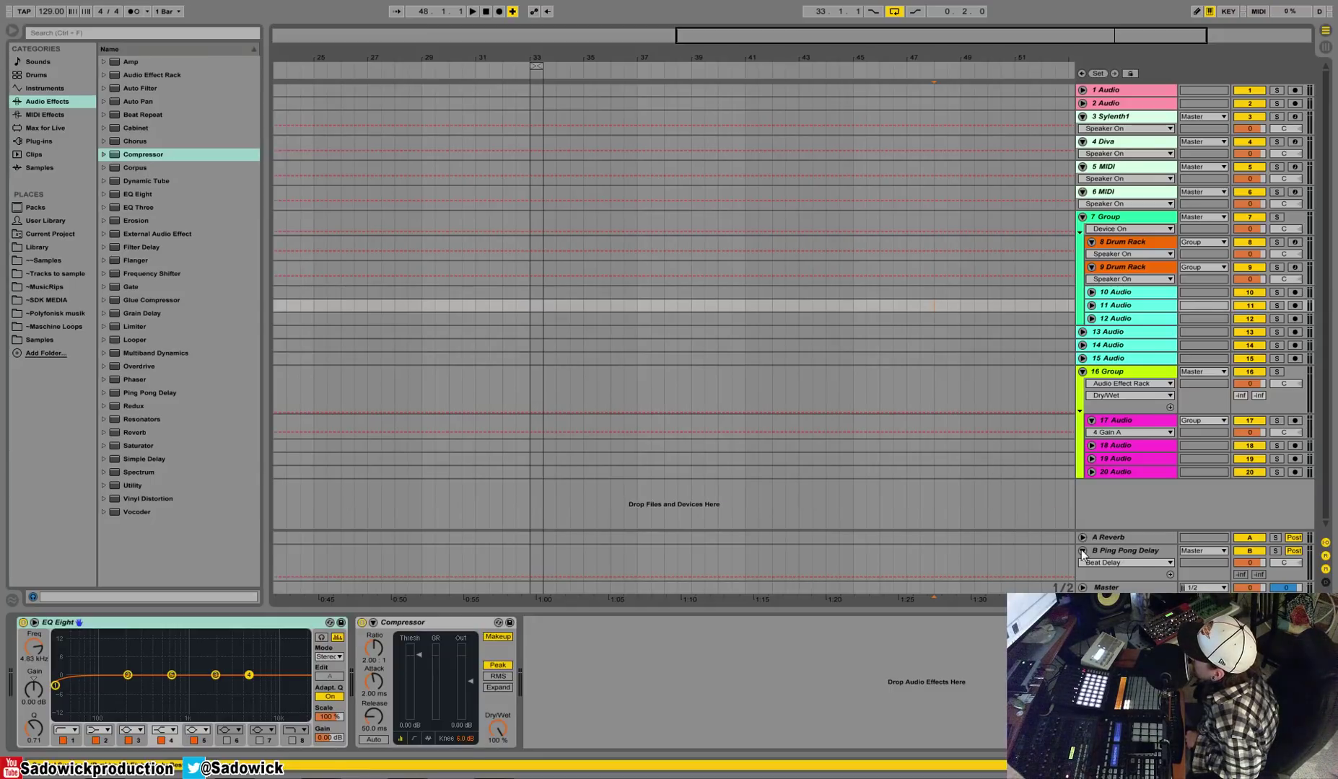
click(1082, 550)
click(1105, 587)
right_click(1108, 589)
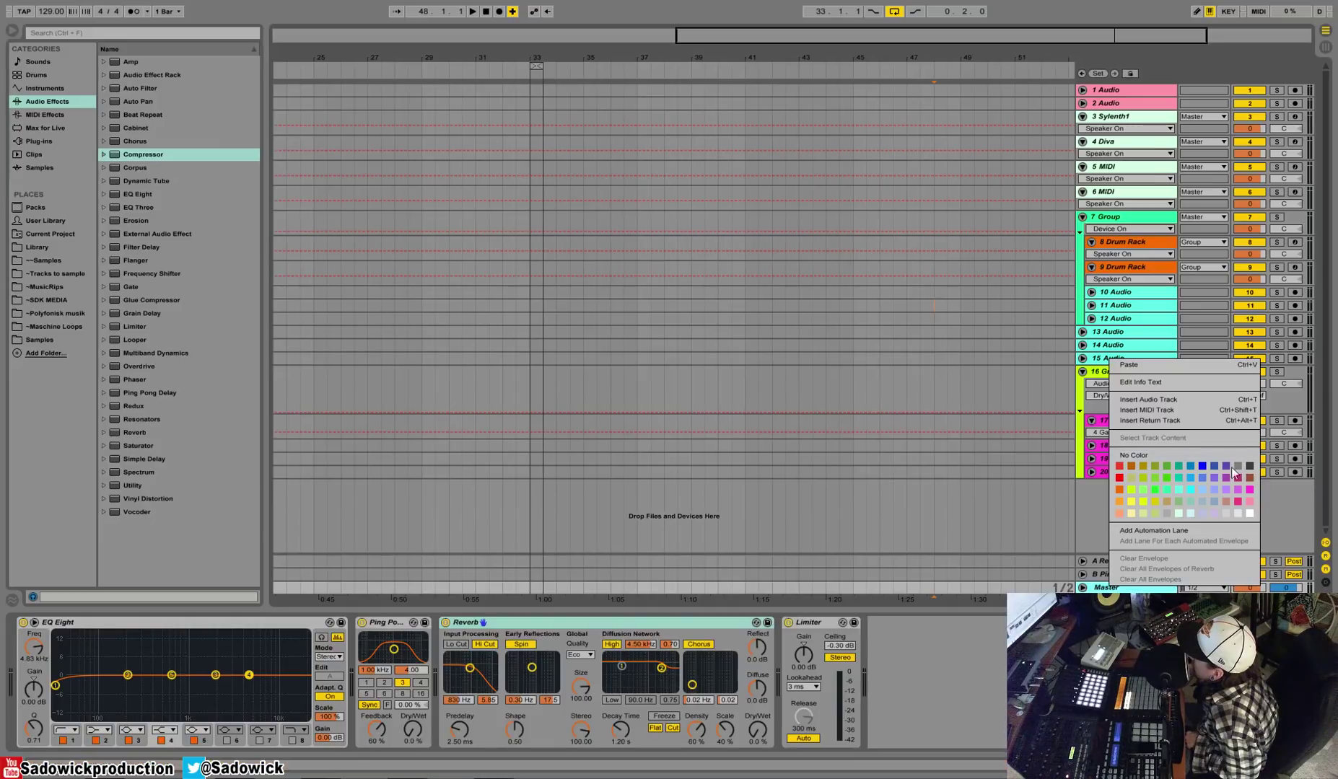
click(1170, 488)
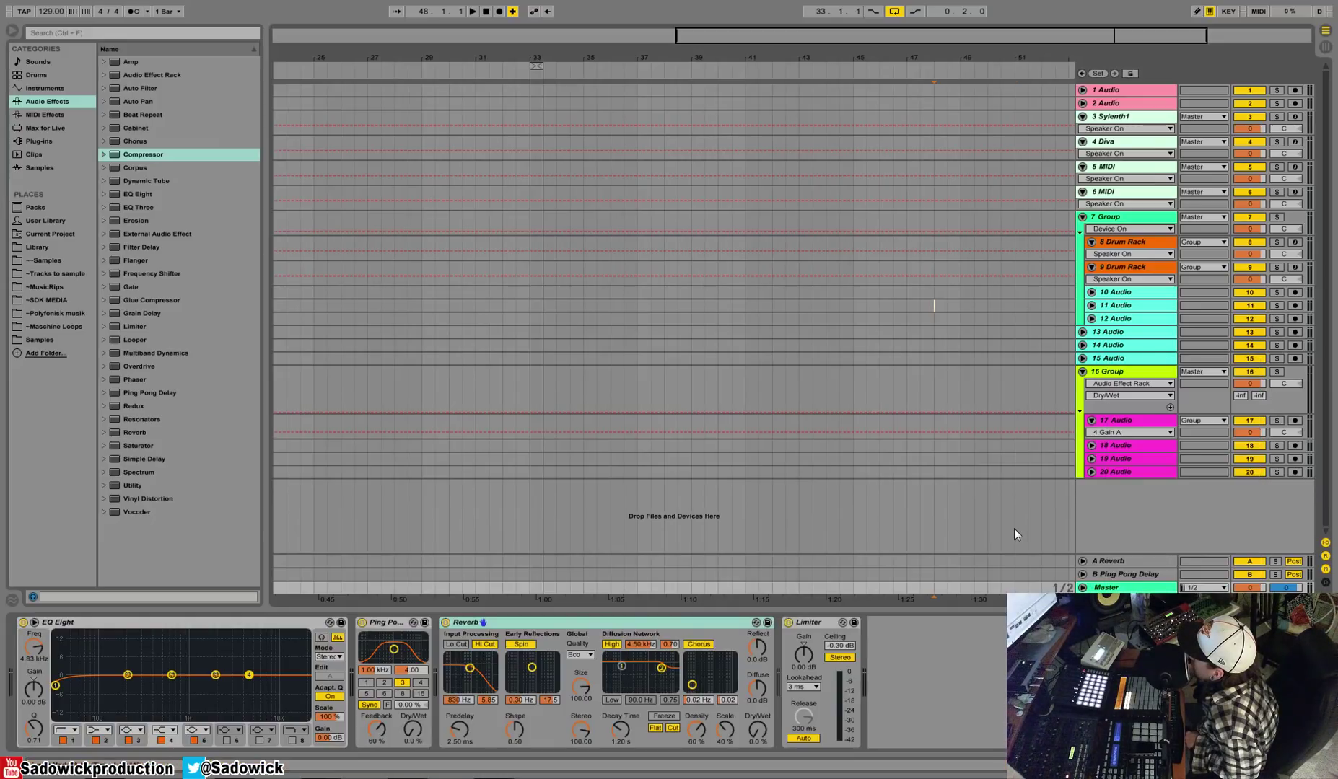
click(1015, 472)
click(1119, 589)
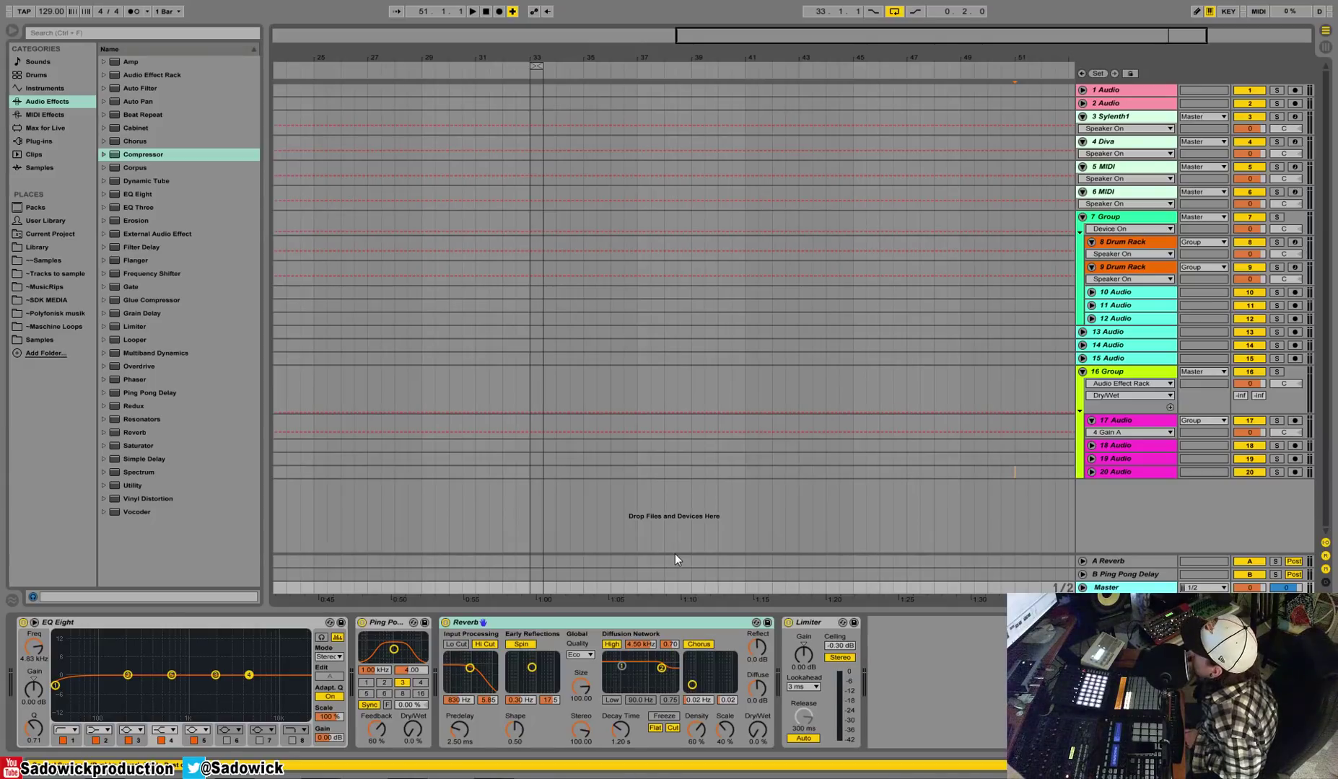
Step: Enlarge the mixer section in Session View so the faders are tall, and return to Arrangement View
click(1330, 49)
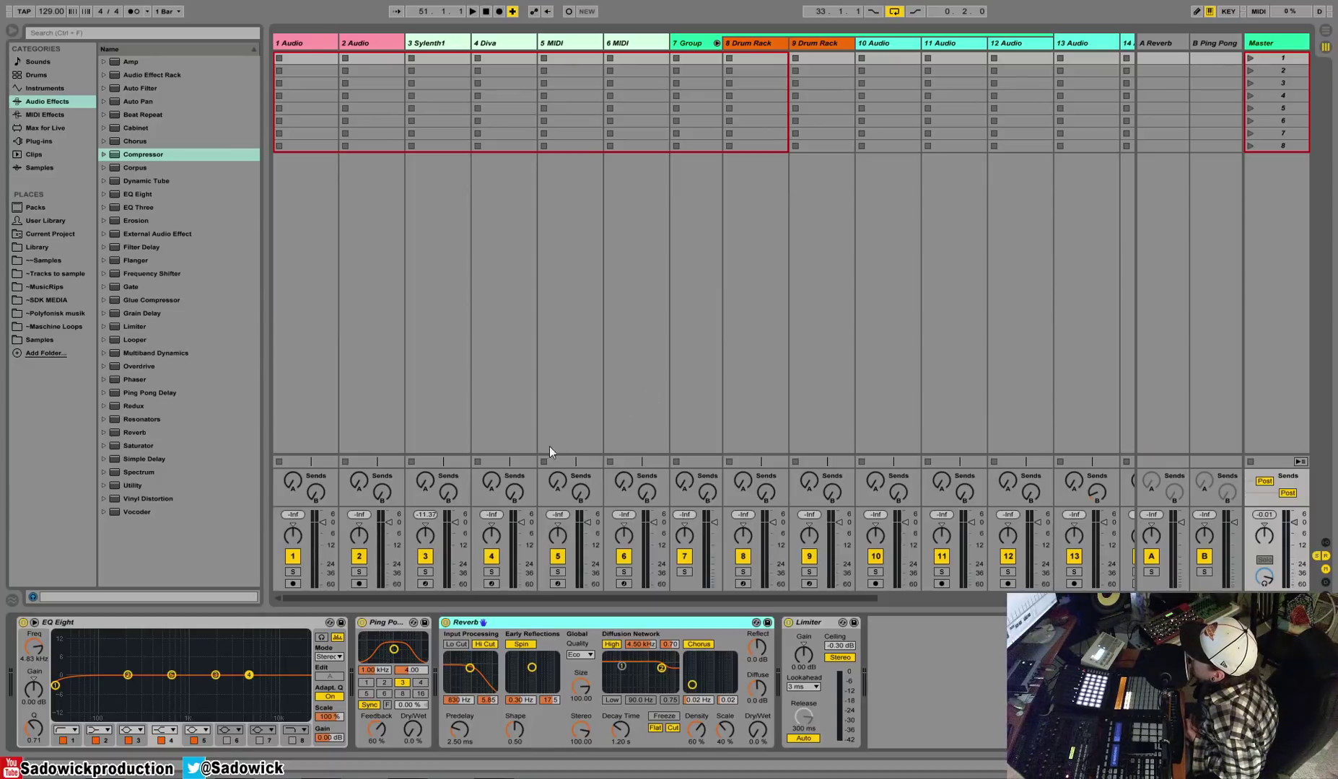
drag(541, 504, 541, 391)
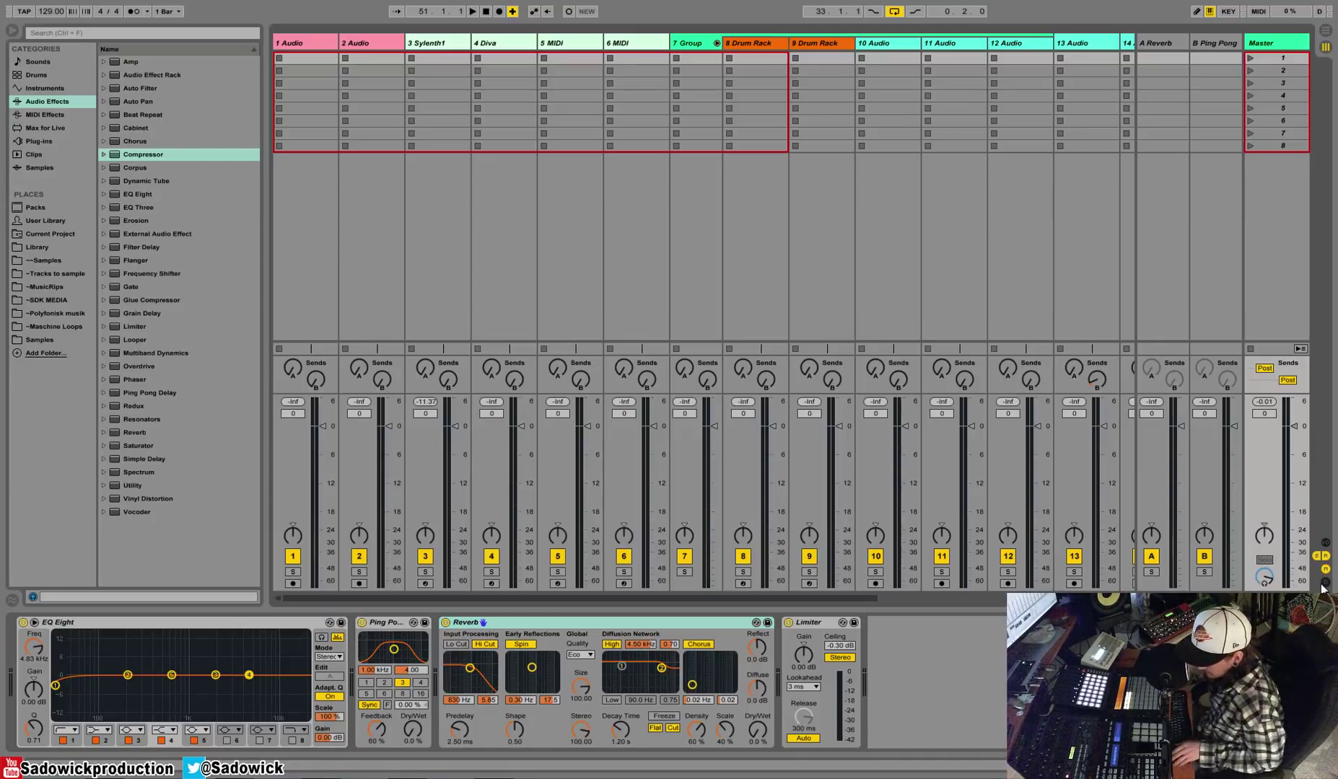
key(Tab)
key(Tab)
key(Tab)
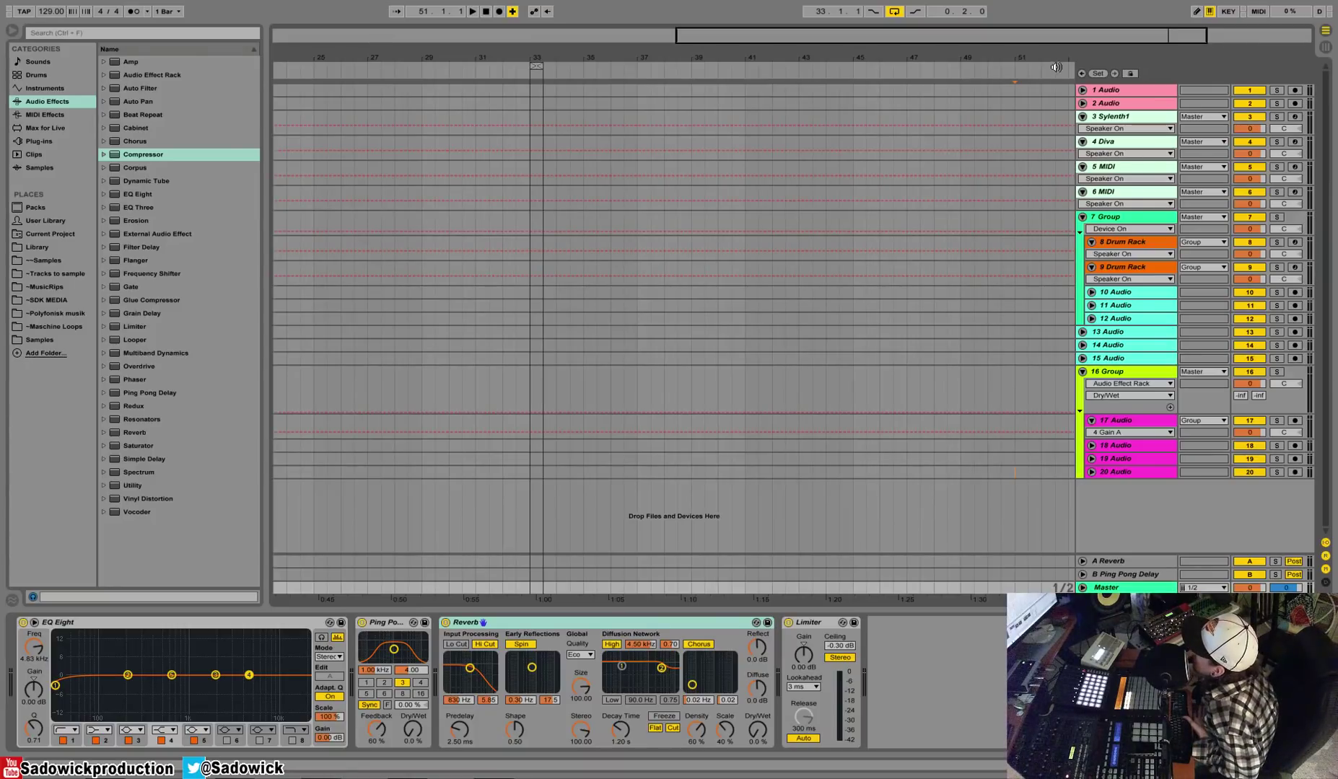
Step: Lower the Reverb's Dry/Wet on the 1 Audio track and show the device chains of 2 Audio and Sylenth1
click(1105, 91)
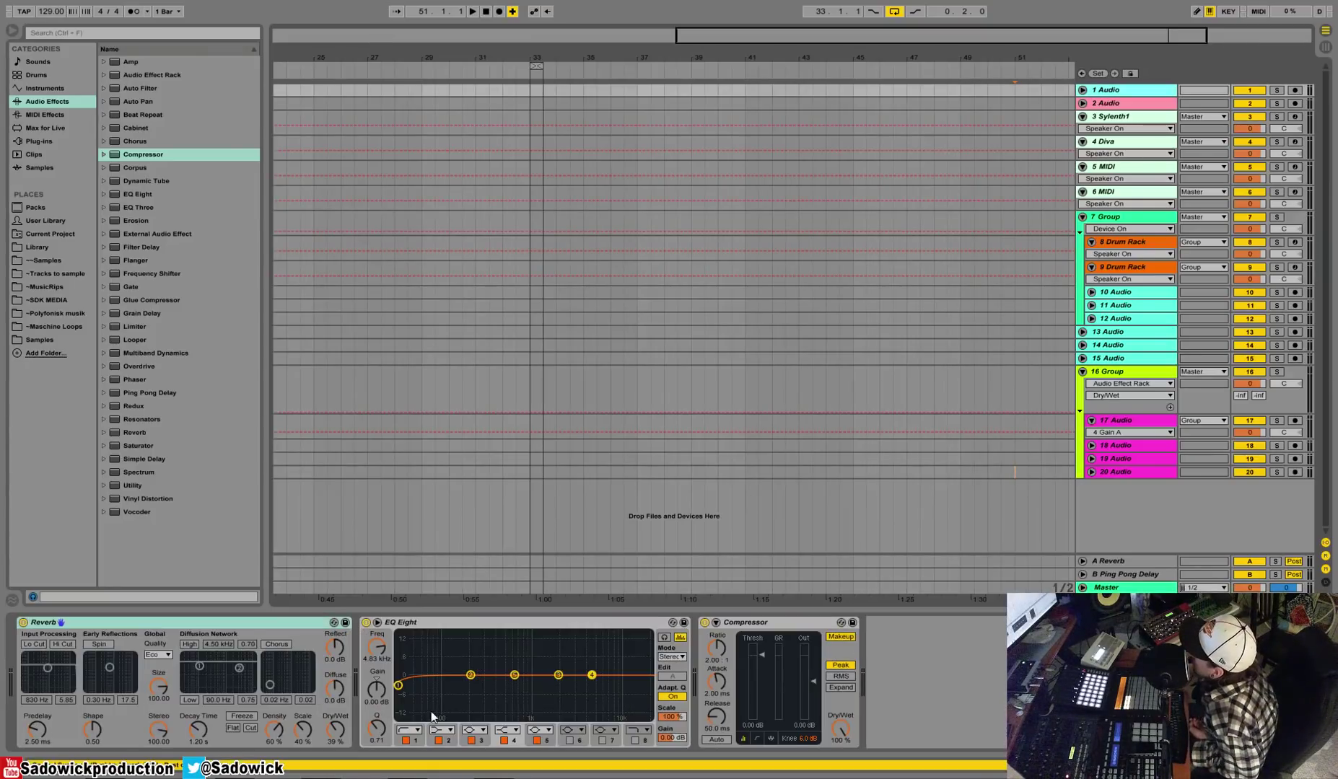
drag(340, 729, 340, 758)
click(1117, 103)
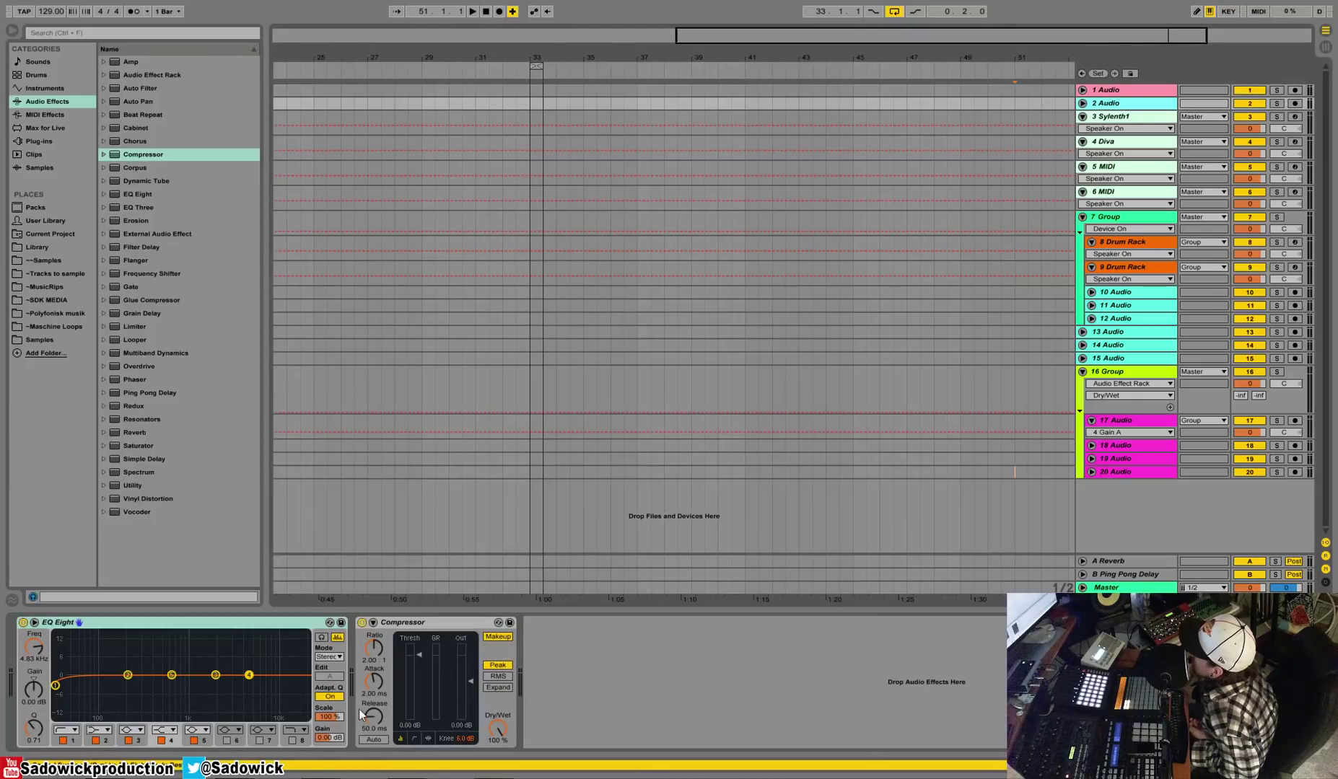
click(1107, 119)
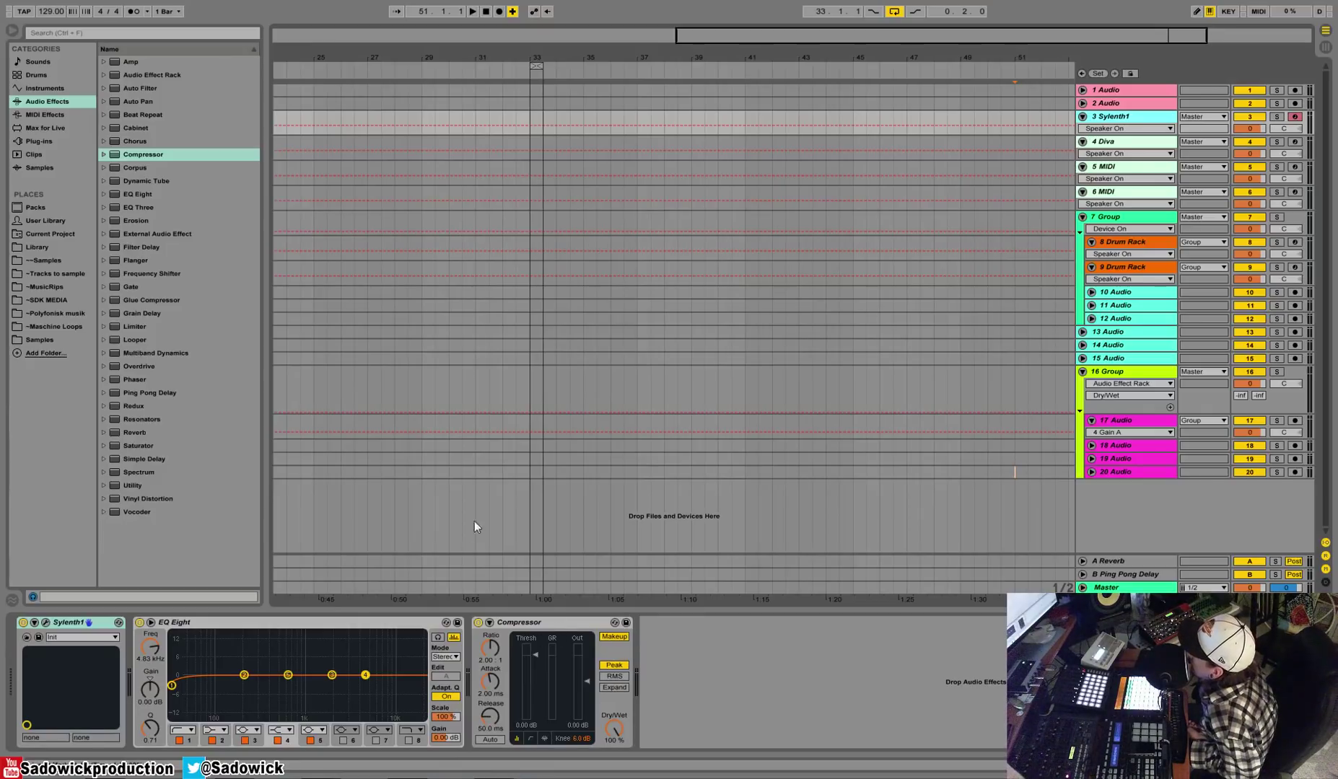
Step: Examine the Save Current Set as Default option in the File Folder preferences, and close the preferences
click(137, 2)
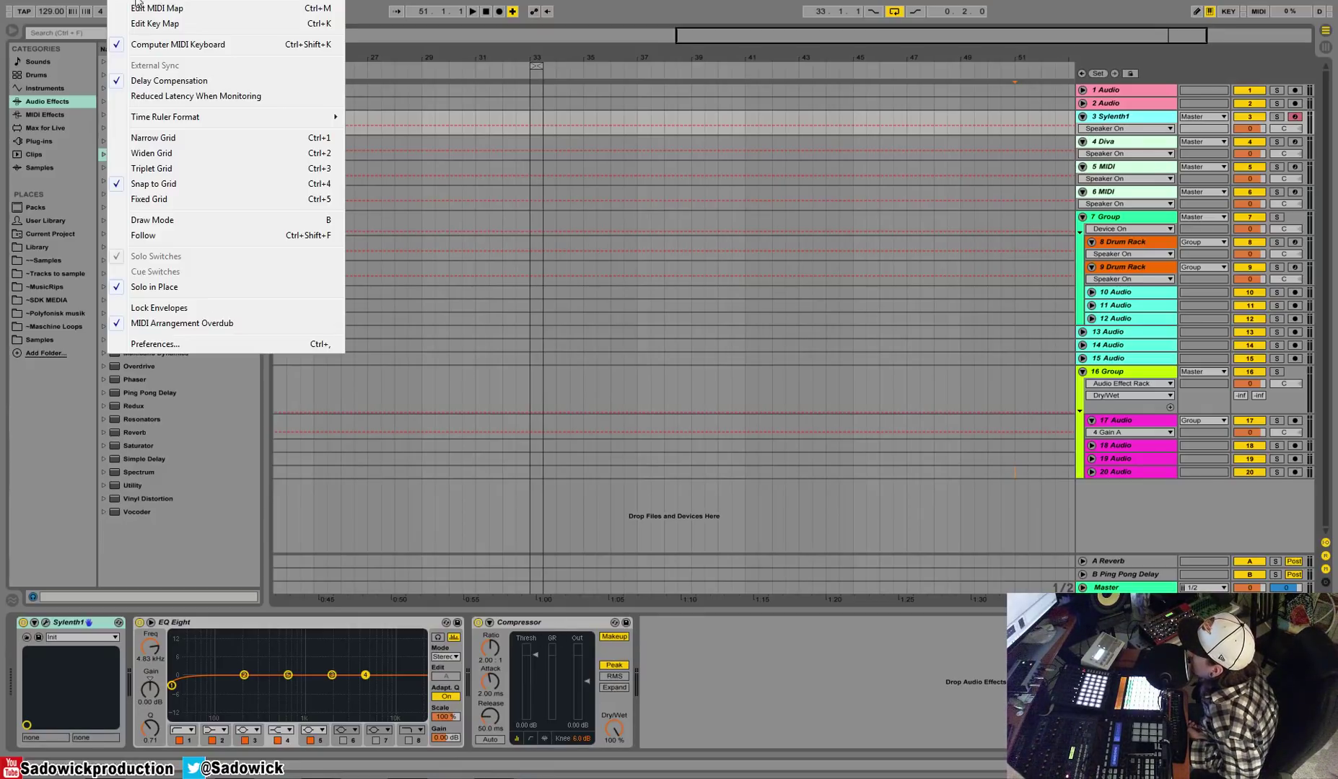
click(172, 342)
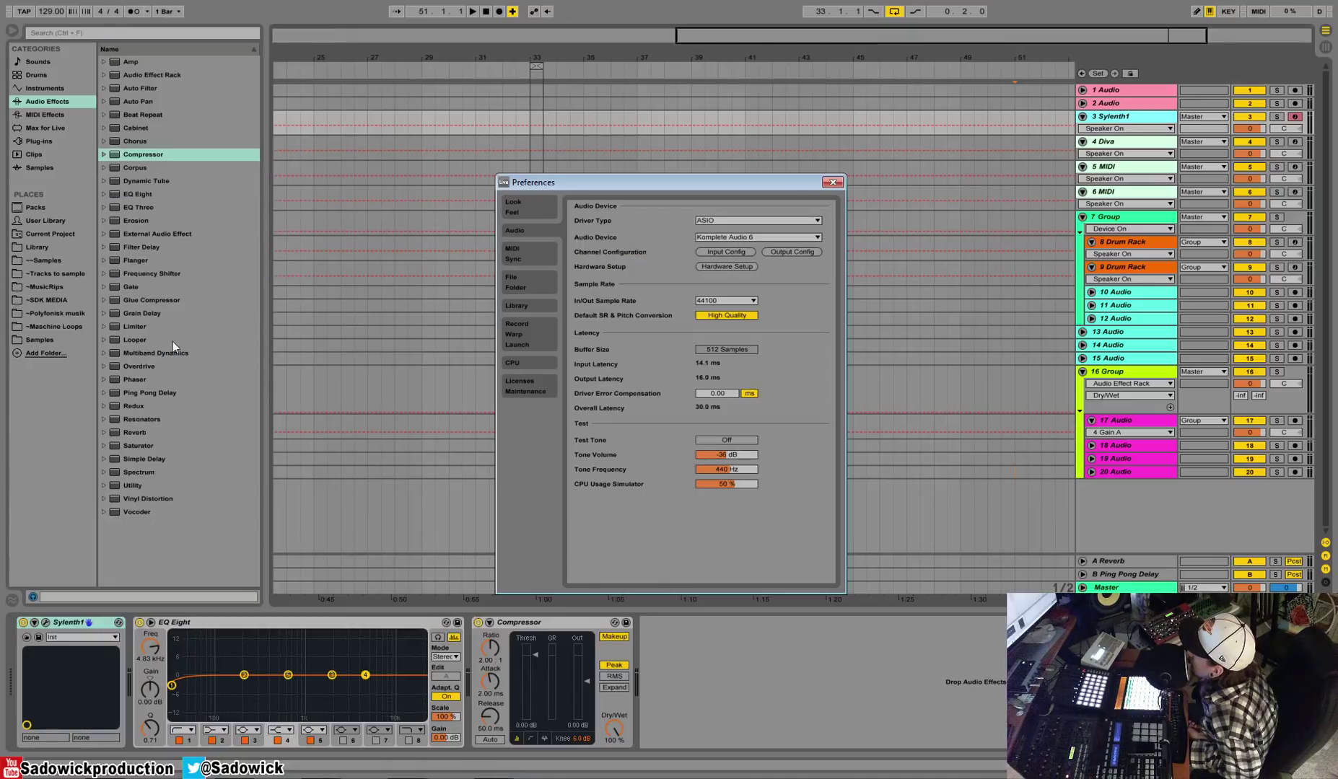
click(535, 211)
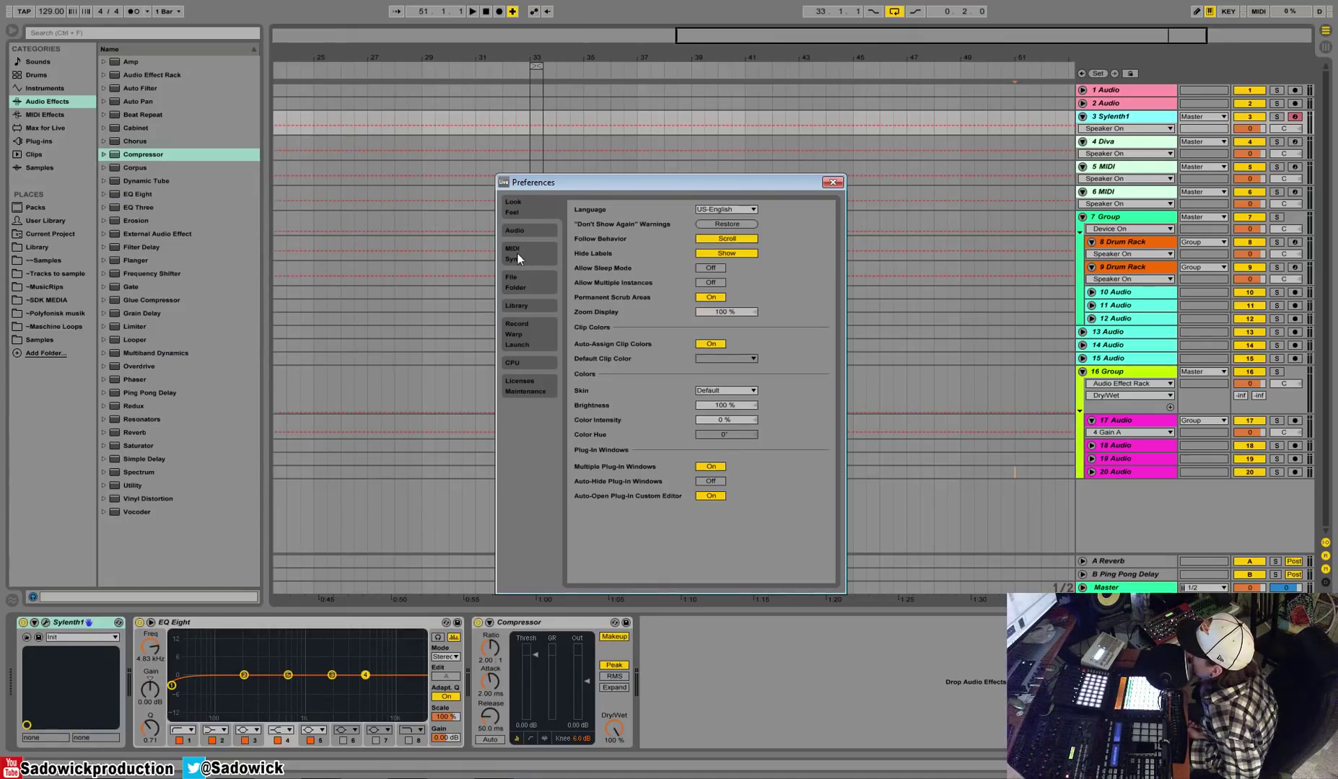
click(530, 285)
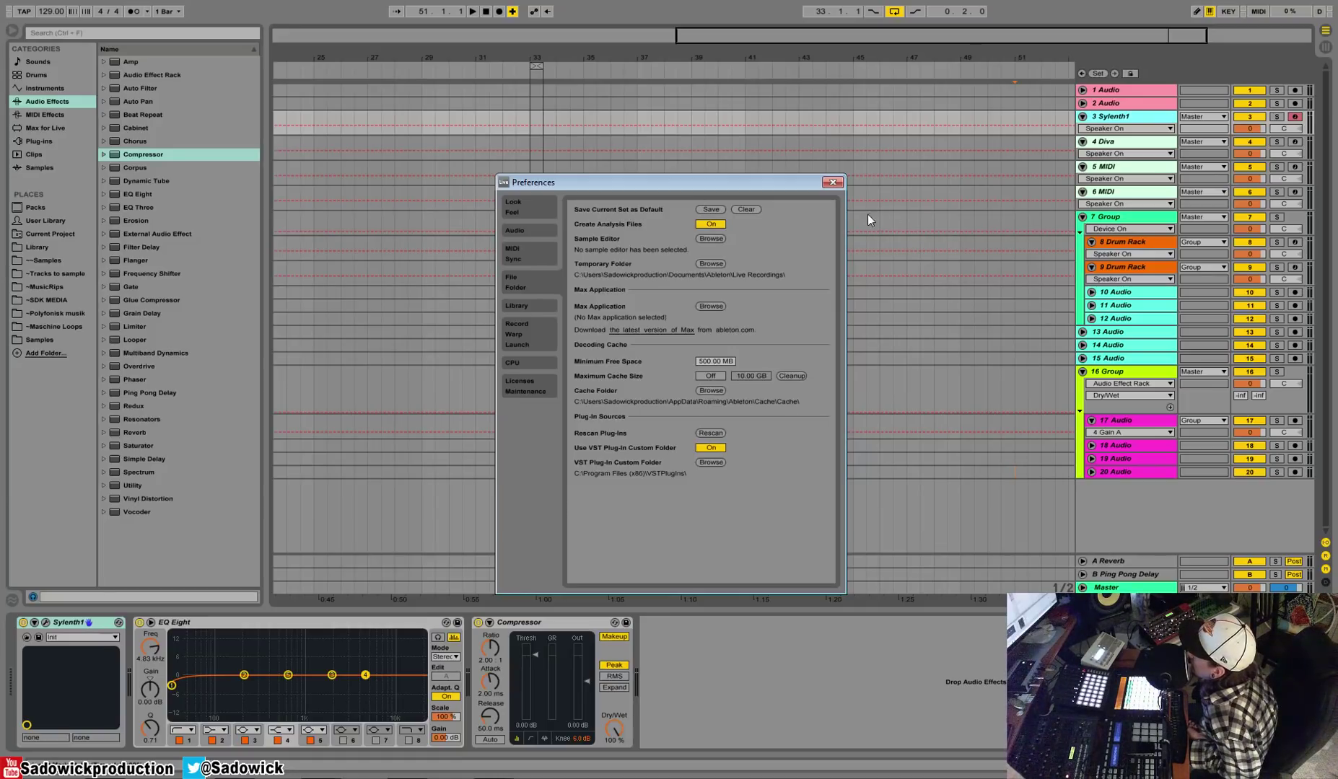
click(833, 182)
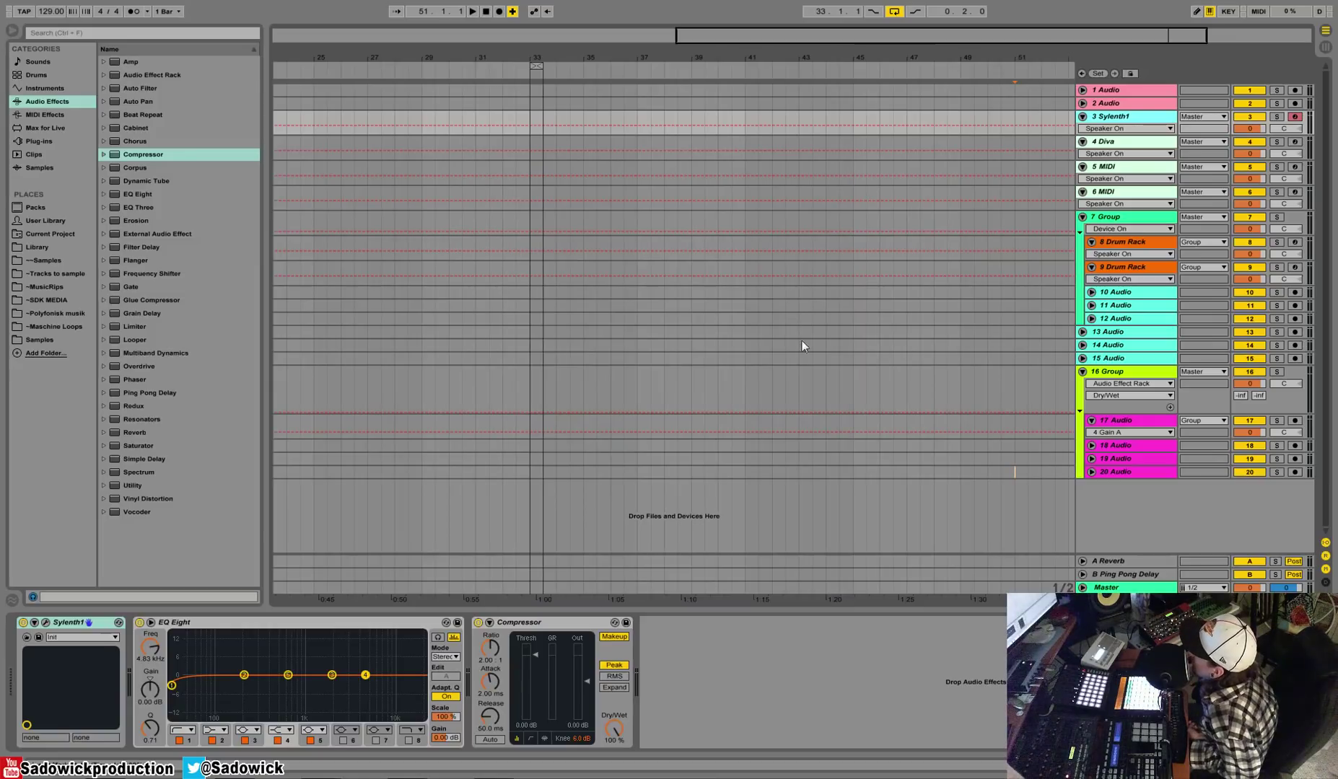